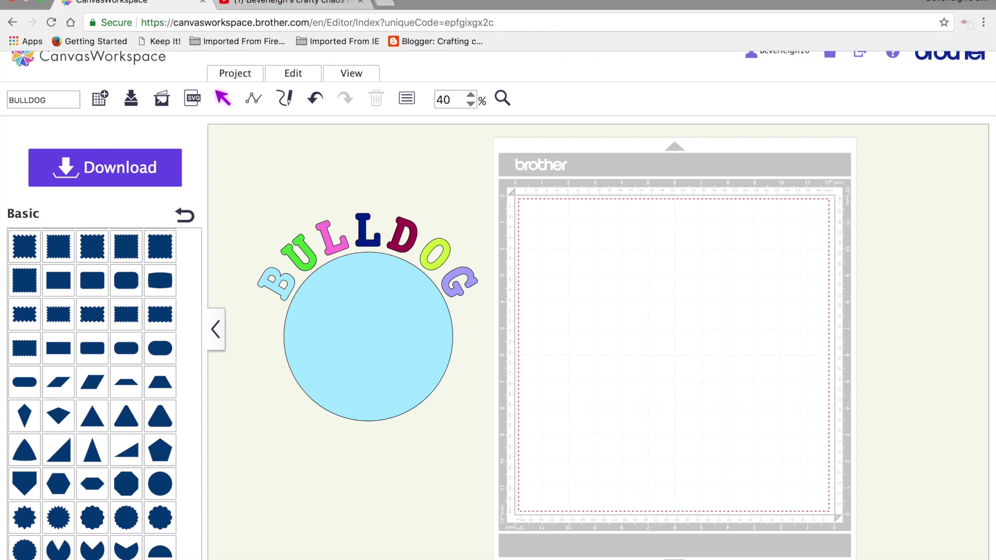
# Add a new text object in the second listed font, a bold slab serif, to the cutting mat
pyautogui.click(184, 216)
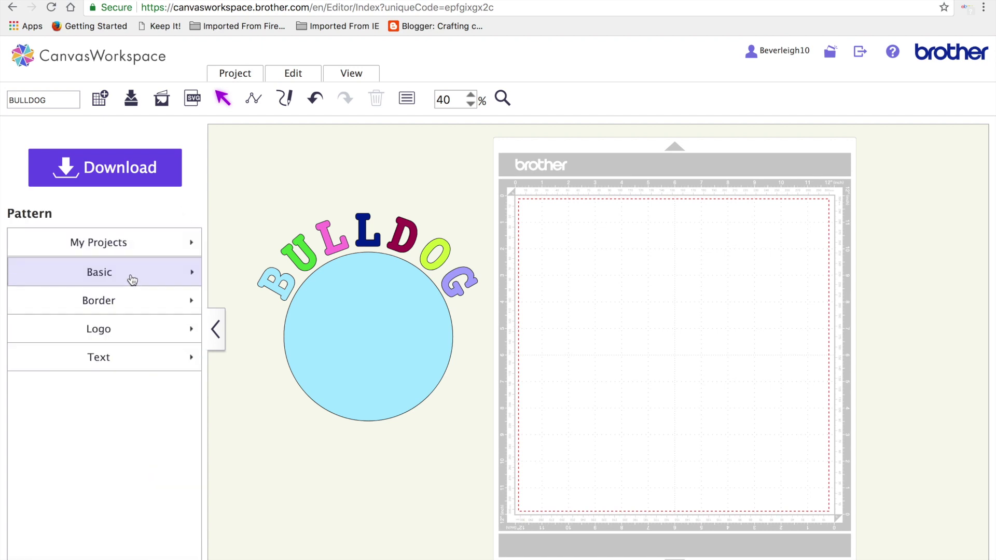
pyautogui.click(130, 363)
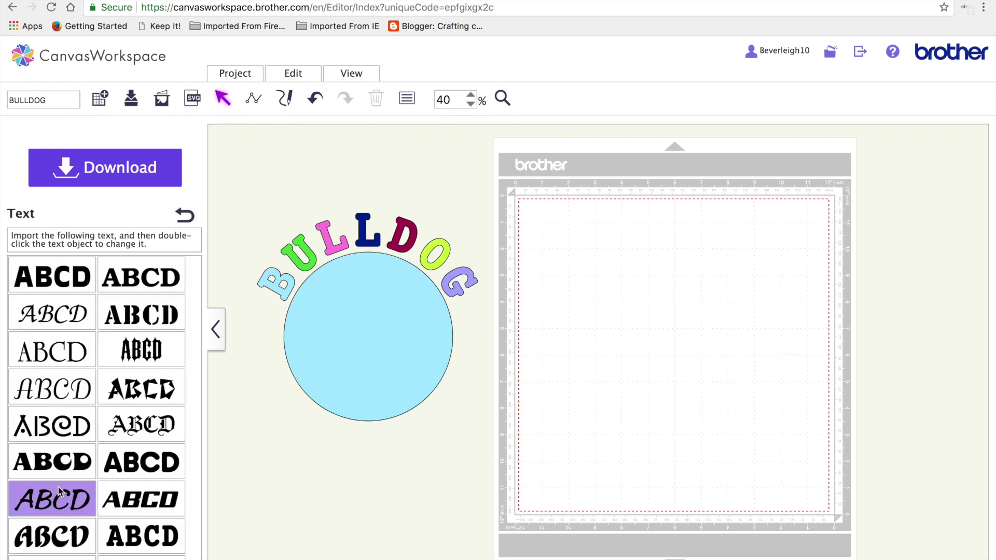
pyautogui.scroll(-1, 86, 395)
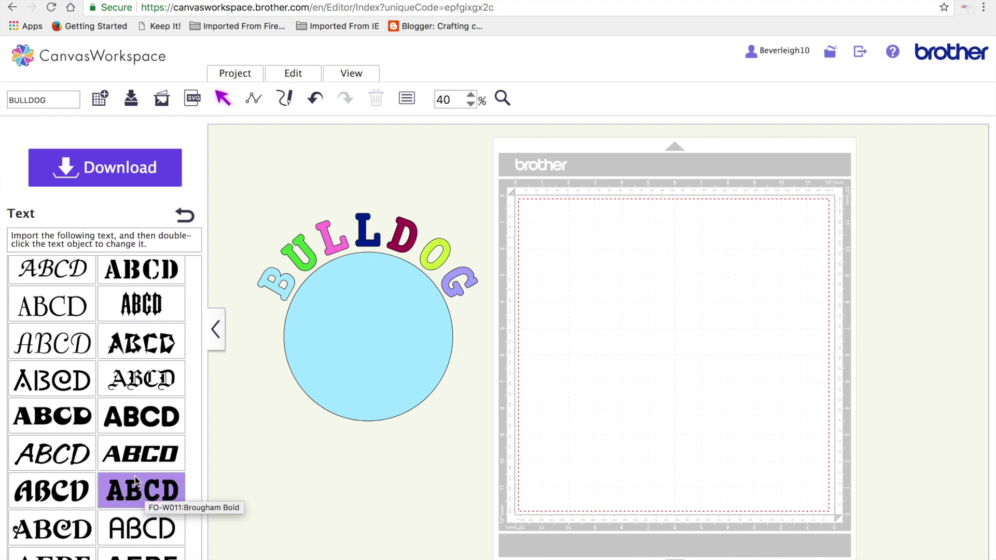
pyautogui.scroll(1, 102, 384)
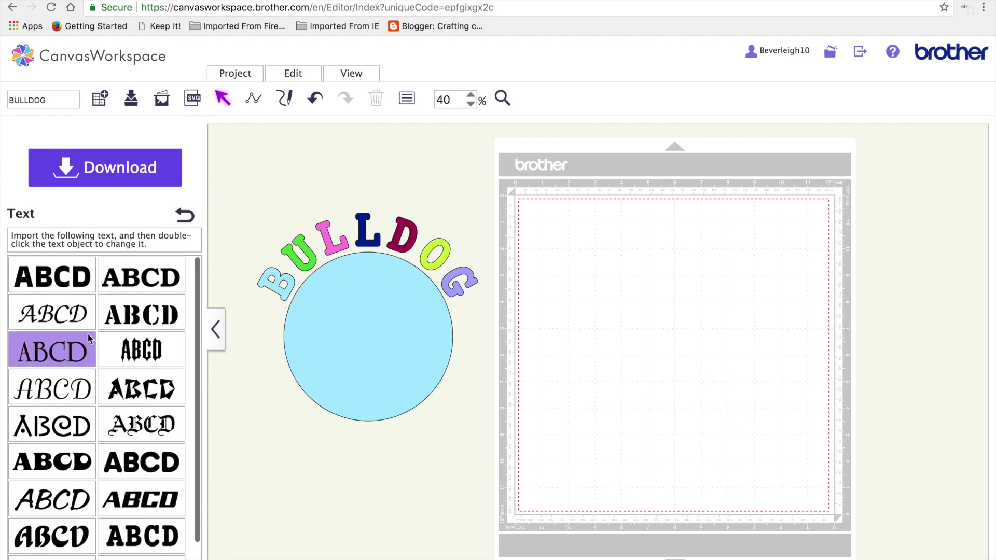
pyautogui.moveTo(143, 275); pyautogui.dragTo(268, 299)
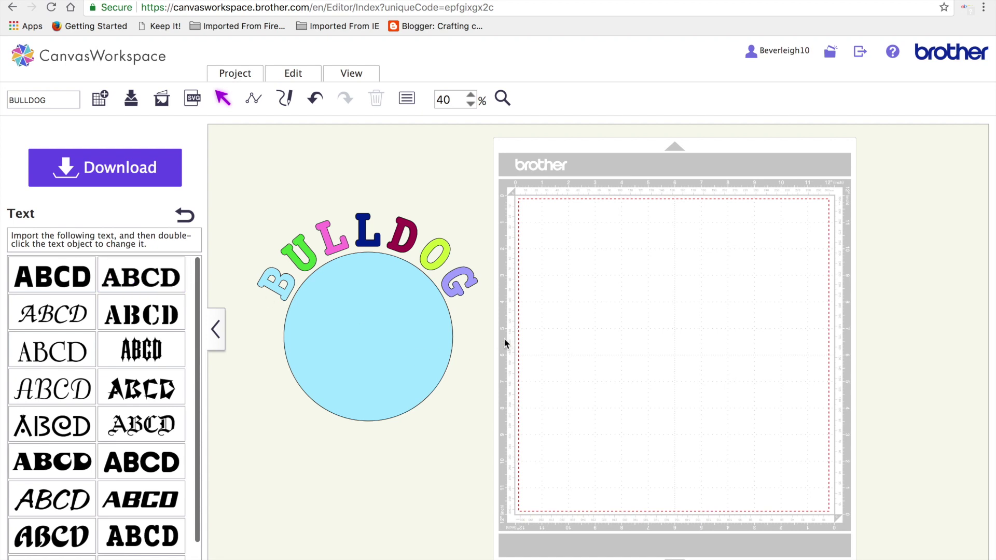
pyautogui.moveTo(141, 274); pyautogui.dragTo(511, 297)
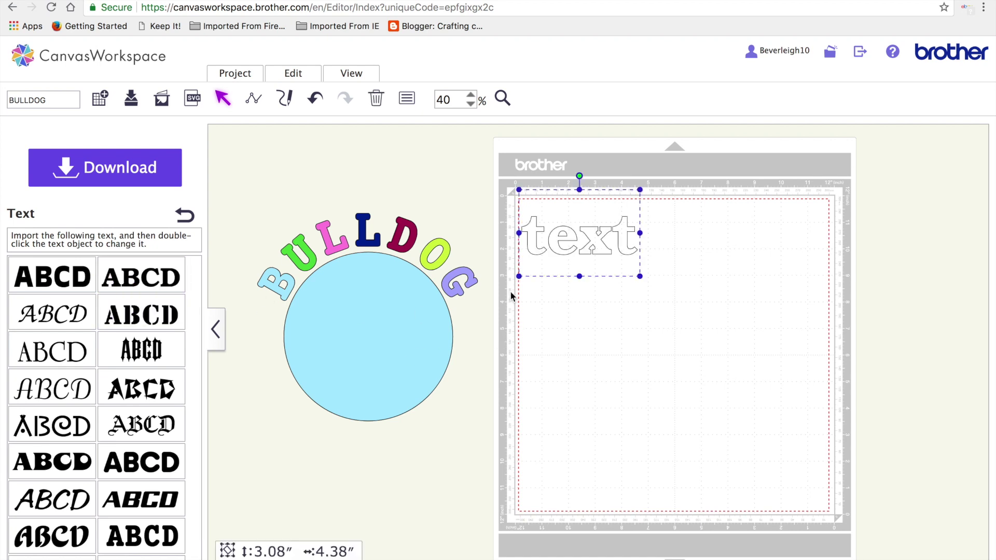
# Replace the placeholder word in the new text object with BULLDOG
pyautogui.doubleClick(605, 228)
pyautogui.press('BackSpace')
pyautogui.press('BackSpace')
pyautogui.press('BackSpace')
pyautogui.press('BackSpace')
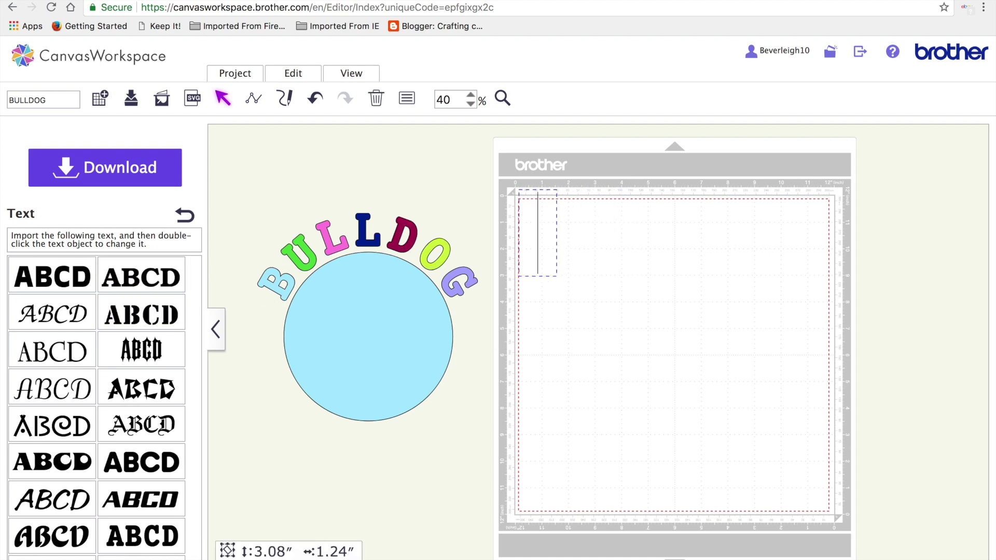
pyautogui.write('BU')
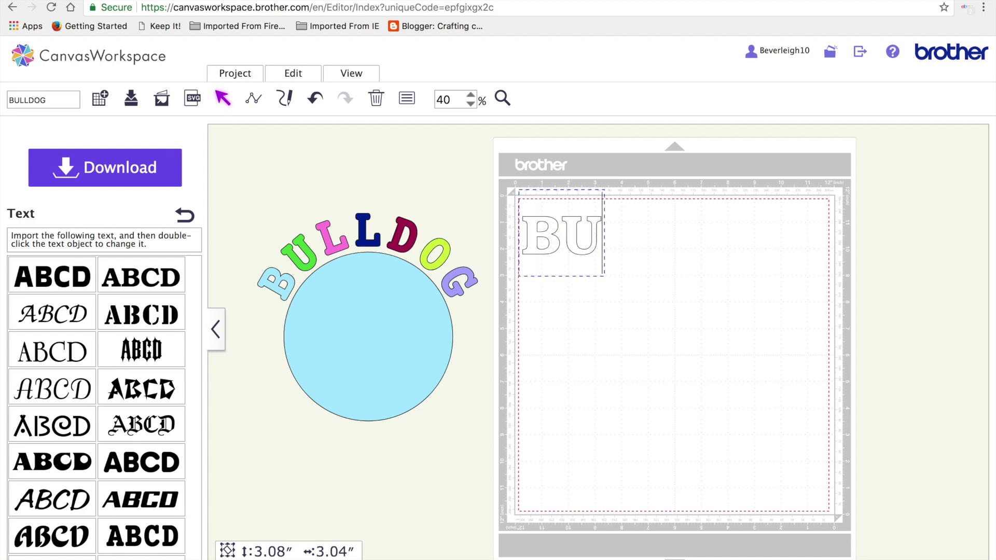
pyautogui.write('LL')
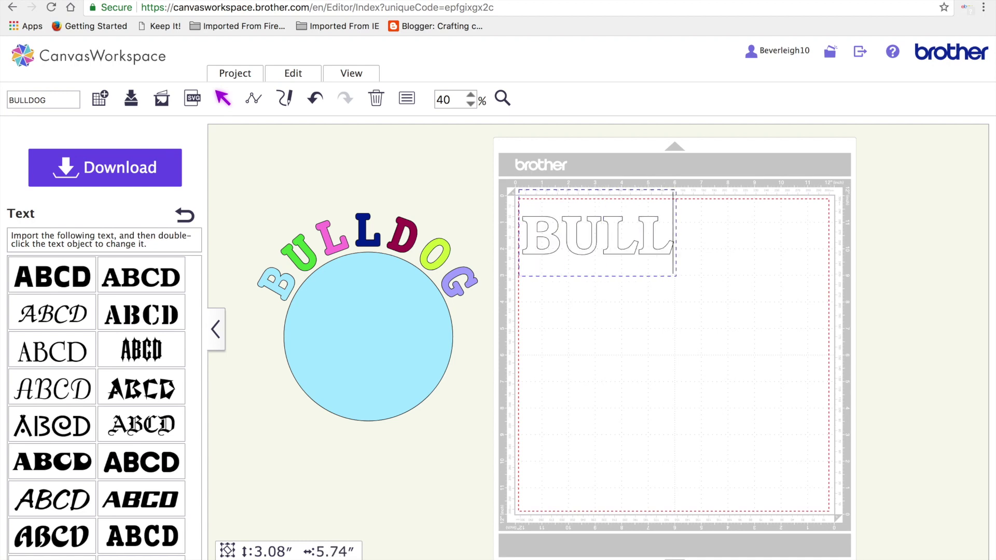
pyautogui.write('DOG')
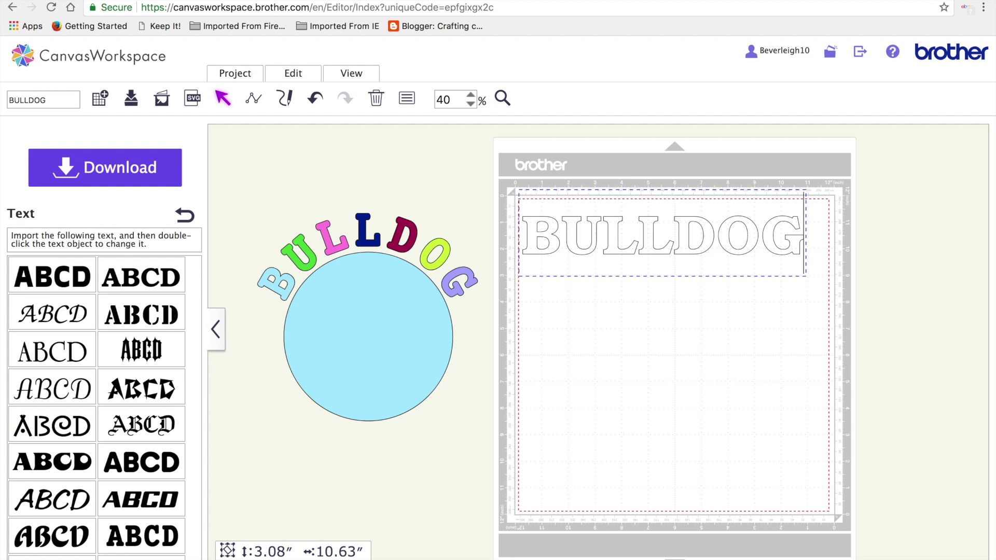
pyautogui.click(616, 374)
pyautogui.click(576, 370)
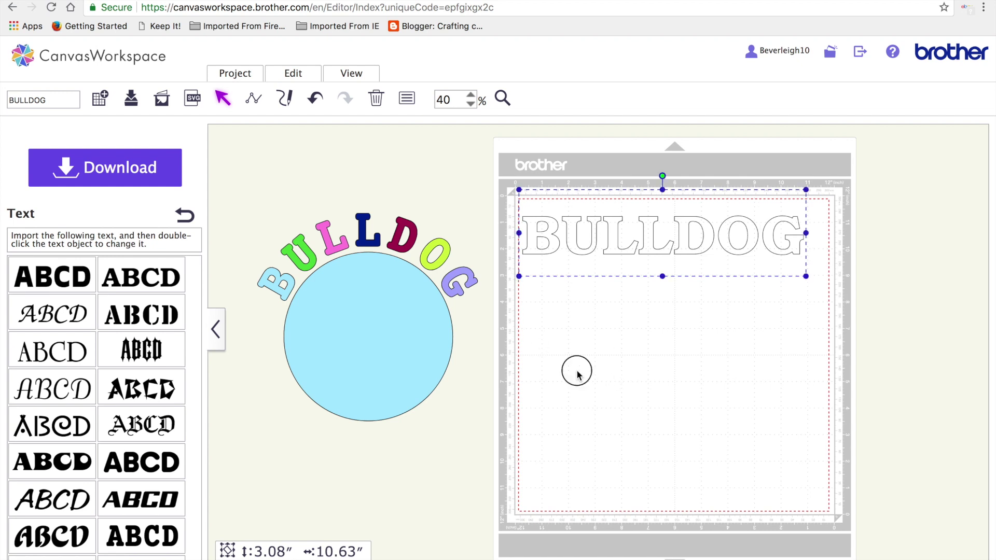
# Duplicate the BULLDOG text directly below the original on the mat
pyautogui.moveTo(633, 233); pyautogui.dragTo(627, 325)
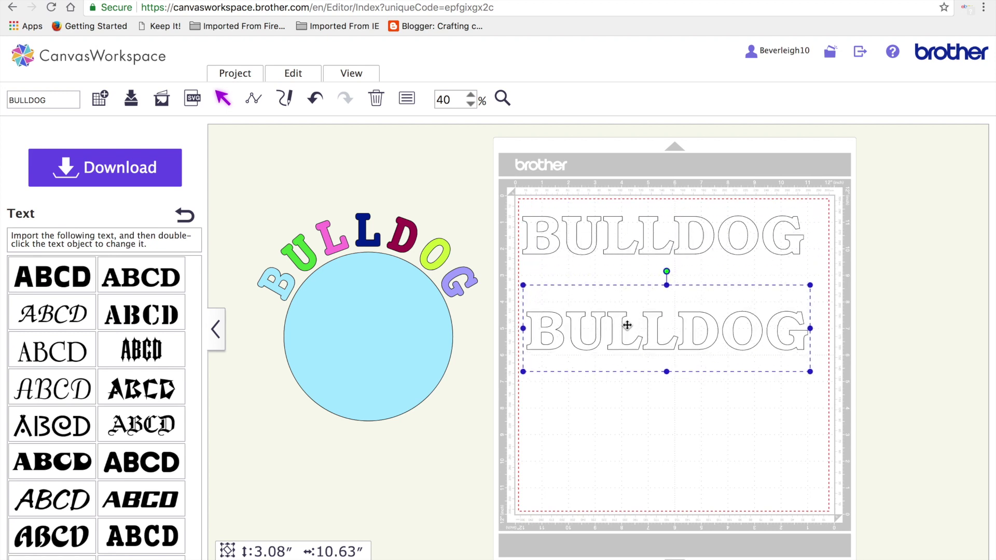
pyautogui.click(514, 191)
pyautogui.keyDown('shift'); pyautogui.click(762, 347); pyautogui.keyUp('shift')
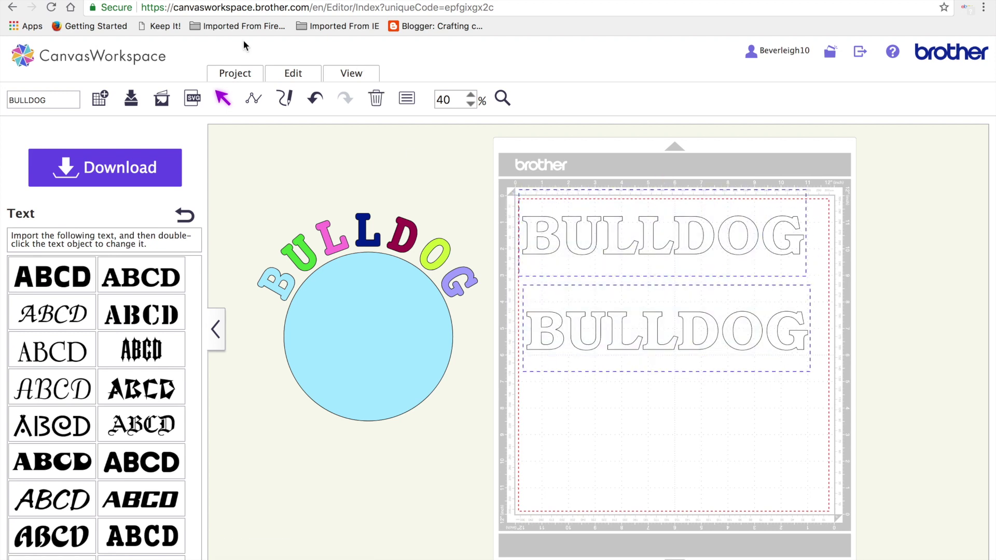
# Group the two BULLDOG words and shrink the group to about 3.75″ high by 6.04″ wide, placed near the mat's upper middle
pyautogui.click(599, 383)
pyautogui.click(557, 248)
pyautogui.moveTo(515, 178); pyautogui.dragTo(838, 443)
pyautogui.click(296, 81)
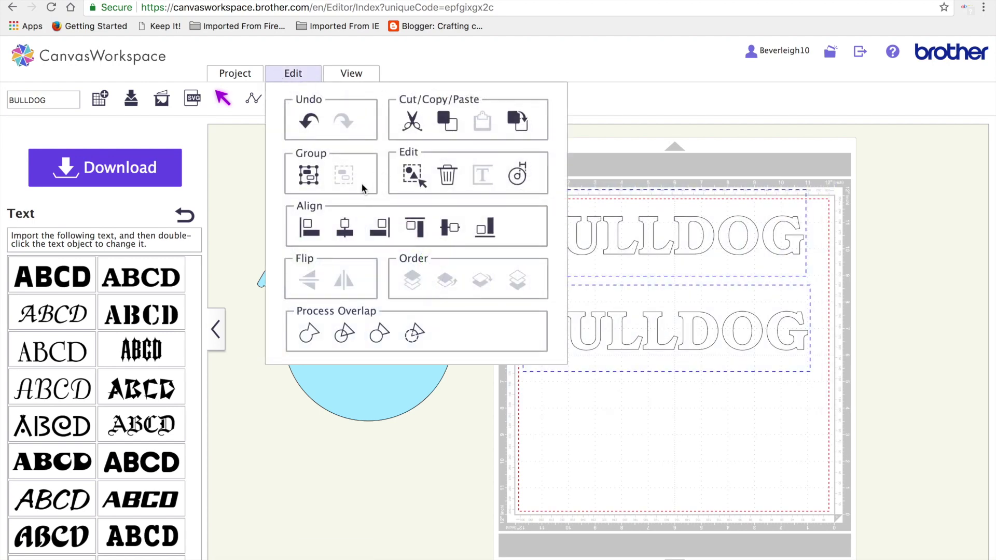
pyautogui.click(308, 176)
pyautogui.moveTo(520, 191); pyautogui.dragTo(646, 268)
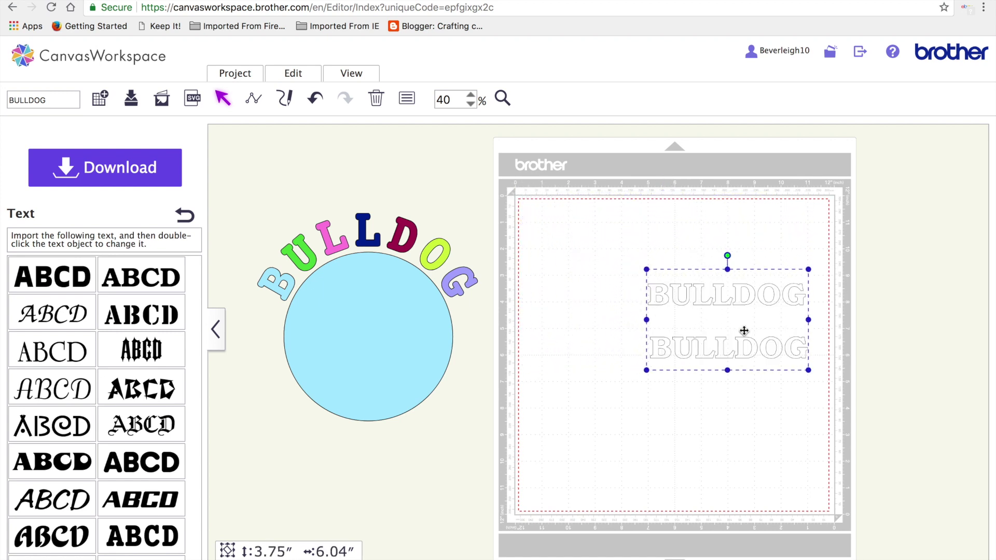
pyautogui.moveTo(745, 329); pyautogui.dragTo(664, 271)
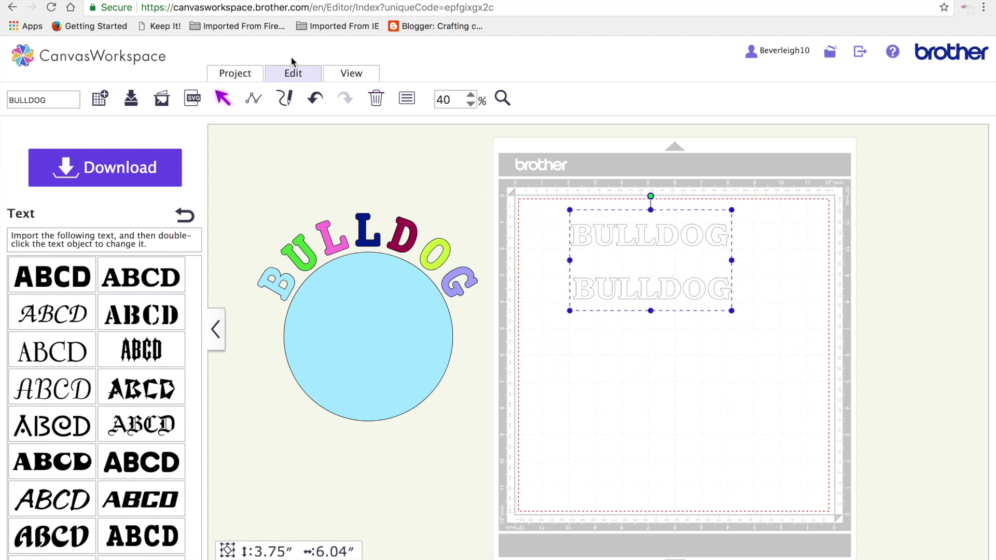
# Ungroup the two BULLDOG words on the mat
pyautogui.click(293, 74)
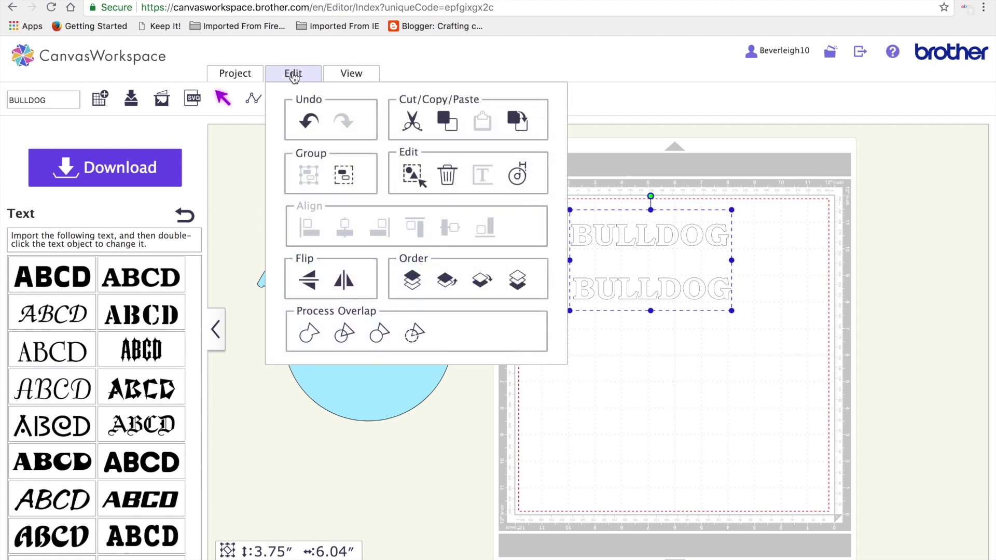
pyautogui.click(344, 175)
pyautogui.click(580, 345)
# Split both BULLDOG words into separate letter outlines with Process Overlap, and check that single letters can be selected
pyautogui.click(637, 238)
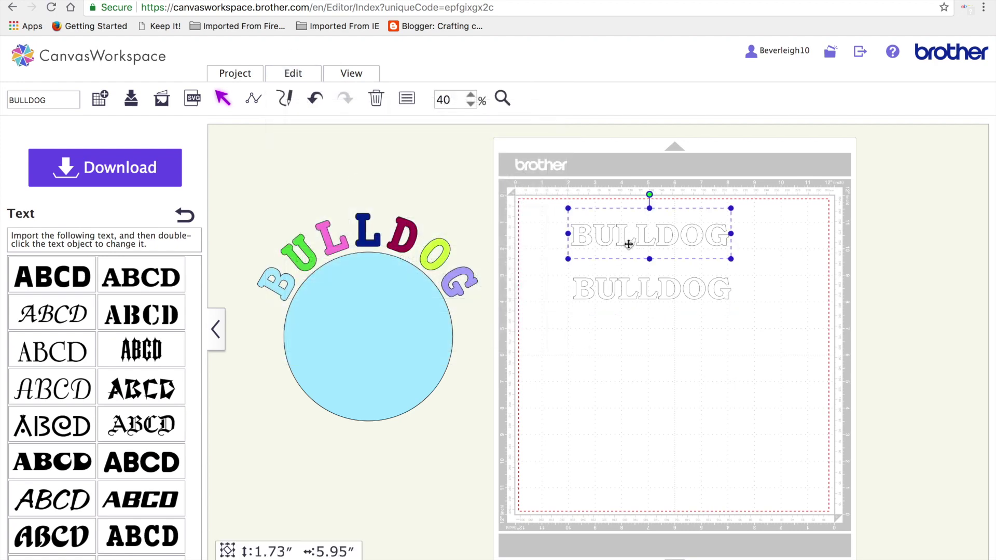
pyautogui.click(294, 74)
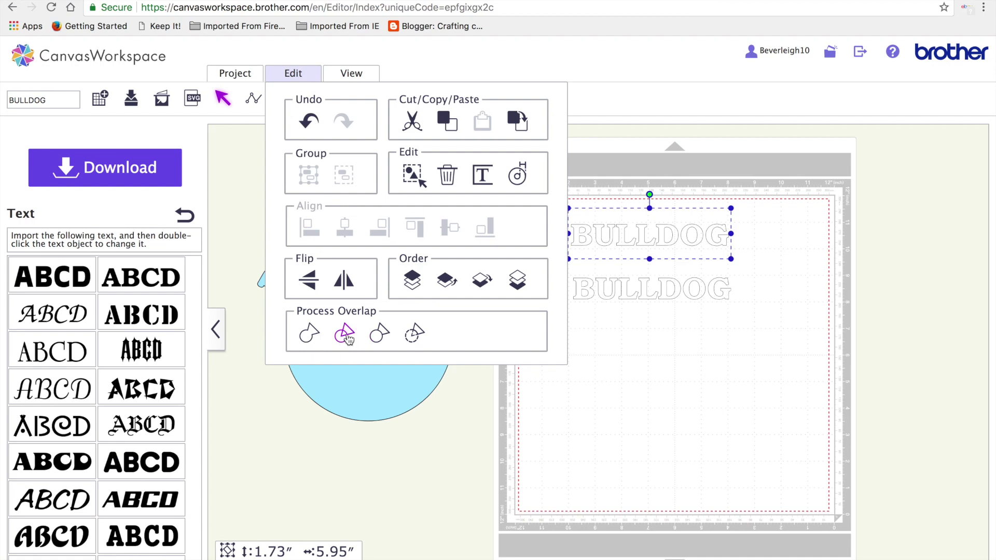
pyautogui.click(345, 335)
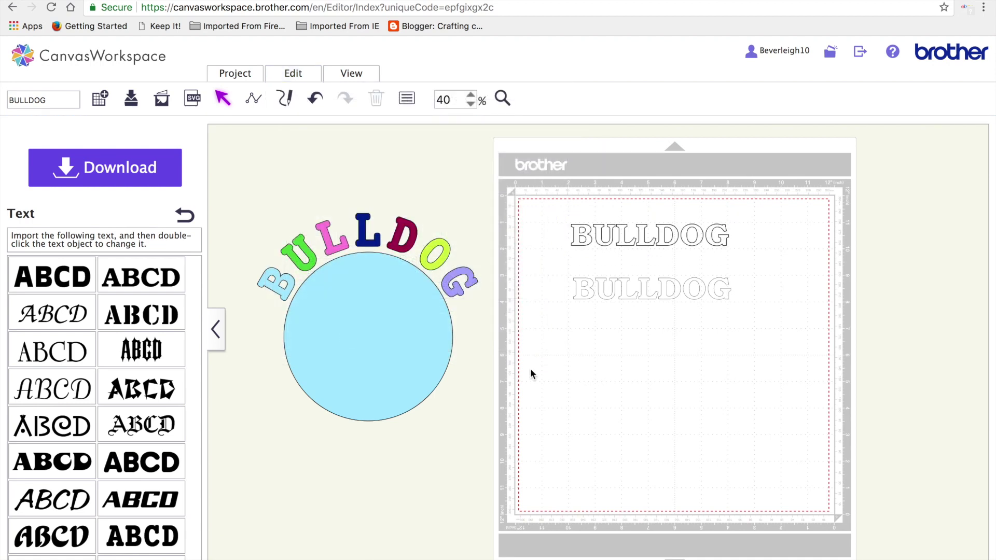
pyautogui.click(602, 286)
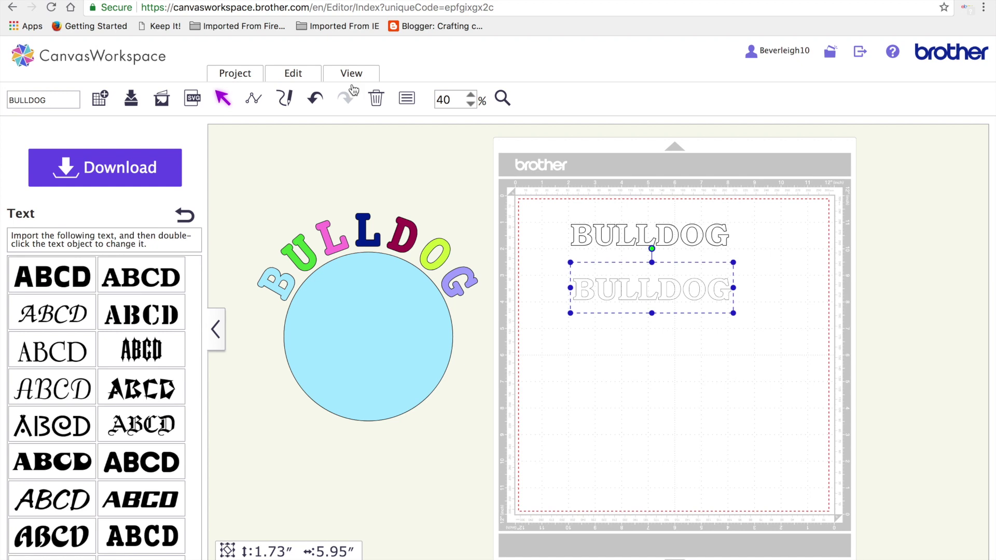
pyautogui.click(307, 79)
pyautogui.click(344, 334)
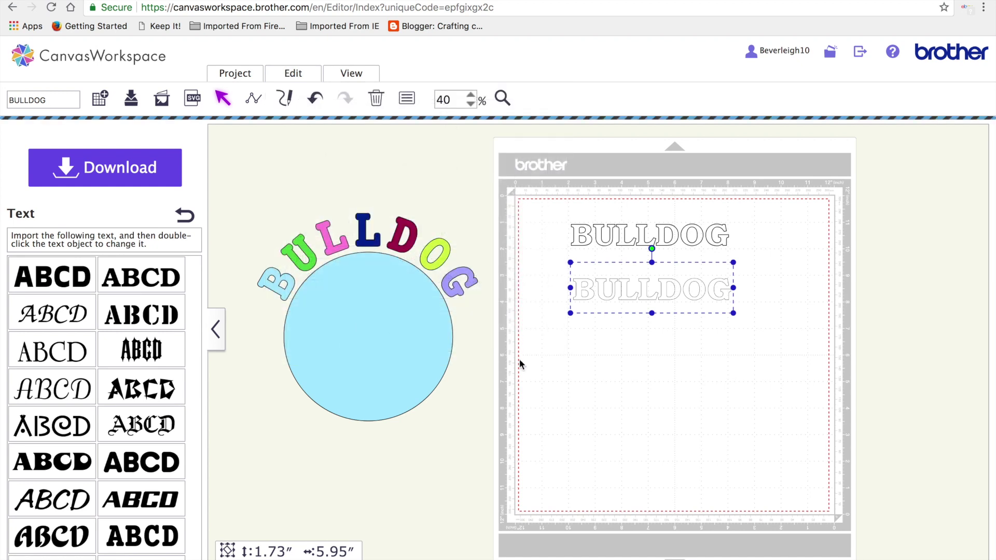
pyautogui.moveTo(624, 293)
pyautogui.mouseDown()
pyautogui.moveTo(628, 355)
pyautogui.moveTo(631, 286)
pyautogui.moveTo(608, 355)
pyautogui.moveTo(625, 294)
pyautogui.mouseUp()
pyautogui.click(582, 243)
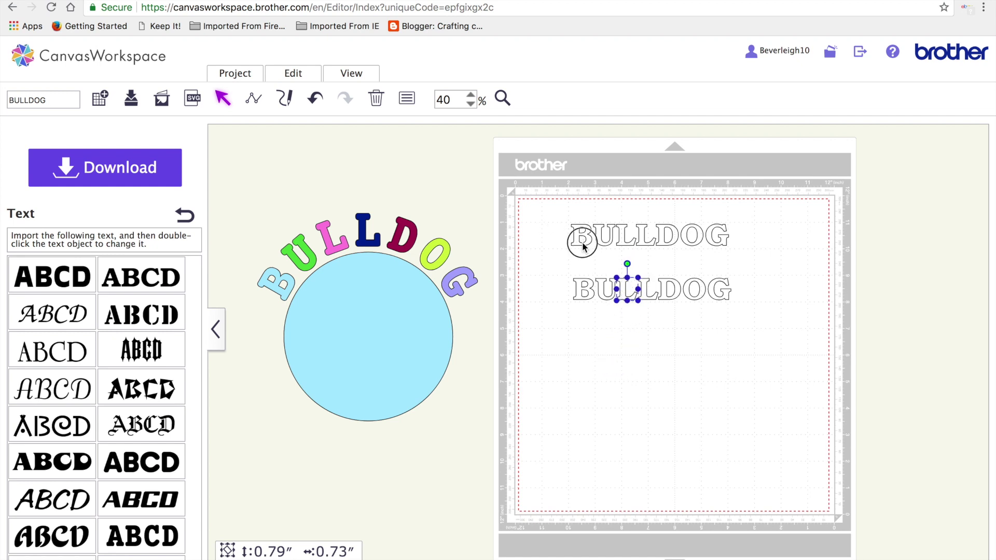
pyautogui.click(586, 241)
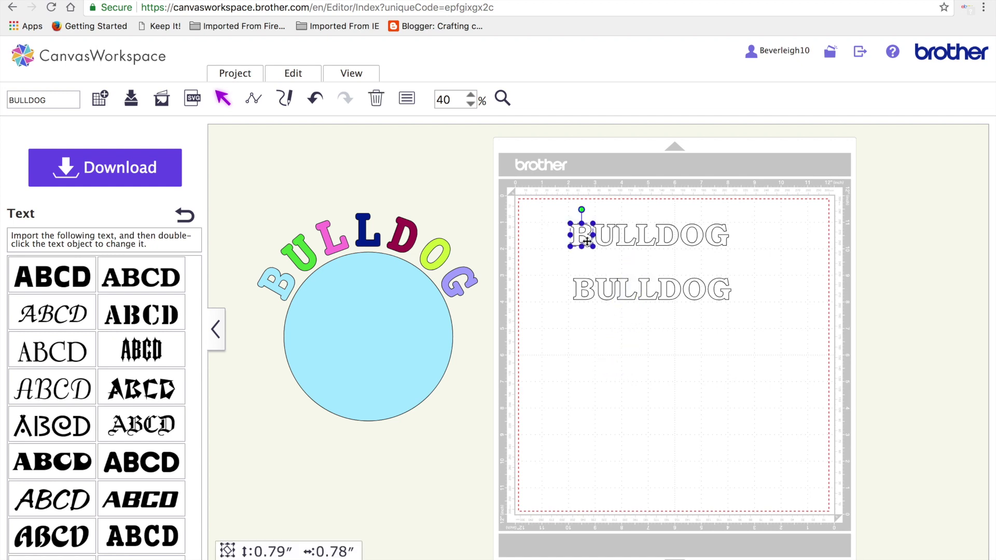
pyautogui.click(585, 292)
pyautogui.click(577, 236)
# Fill the letter B in both outlined words with pale aqua green
pyautogui.click(470, 95)
pyautogui.click(470, 95)
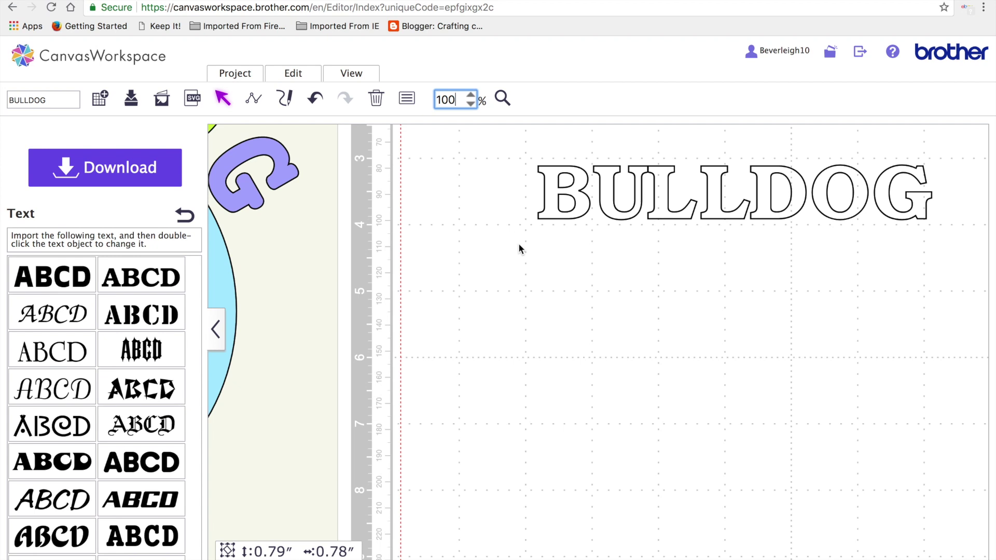
pyautogui.click(470, 103)
pyautogui.click(578, 347)
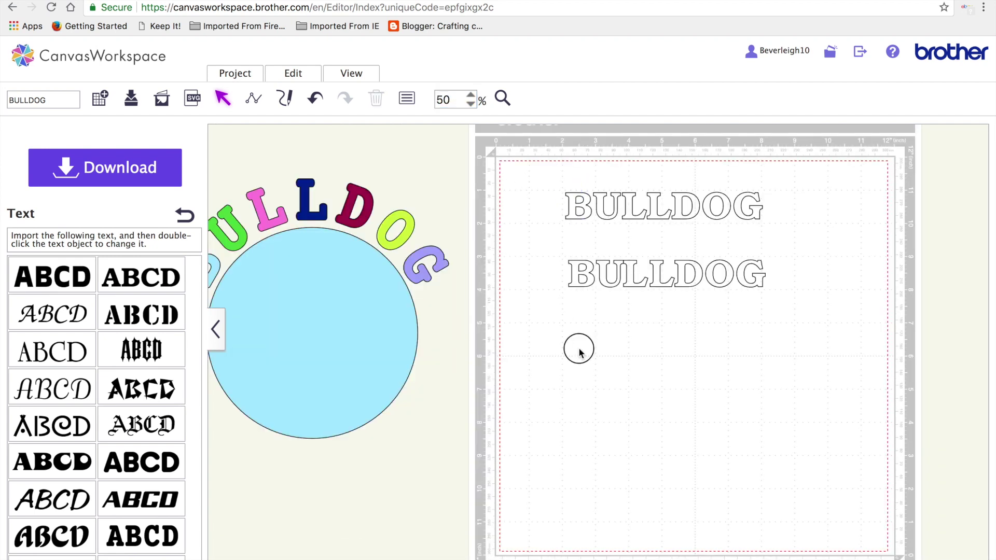
pyautogui.click(580, 216)
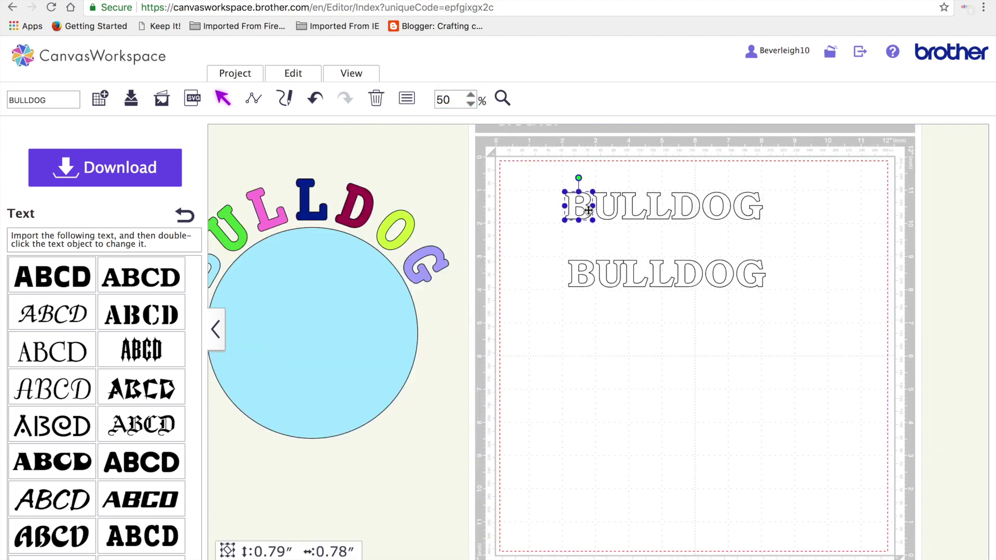
pyautogui.keyDown('shift'); pyautogui.click(589, 286); pyautogui.keyUp('shift')
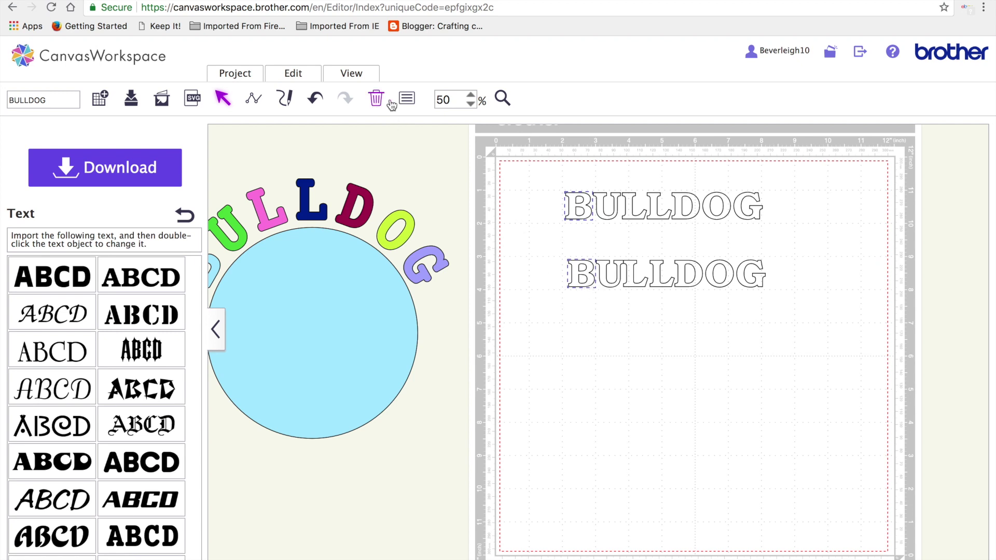
pyautogui.click(406, 99)
pyautogui.click(271, 180)
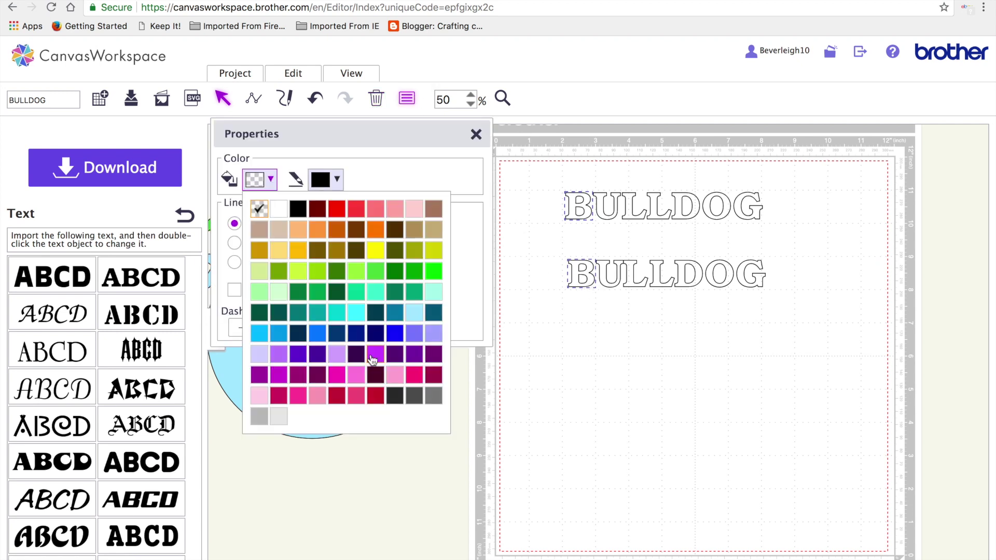
pyautogui.click(434, 292)
pyautogui.click(603, 364)
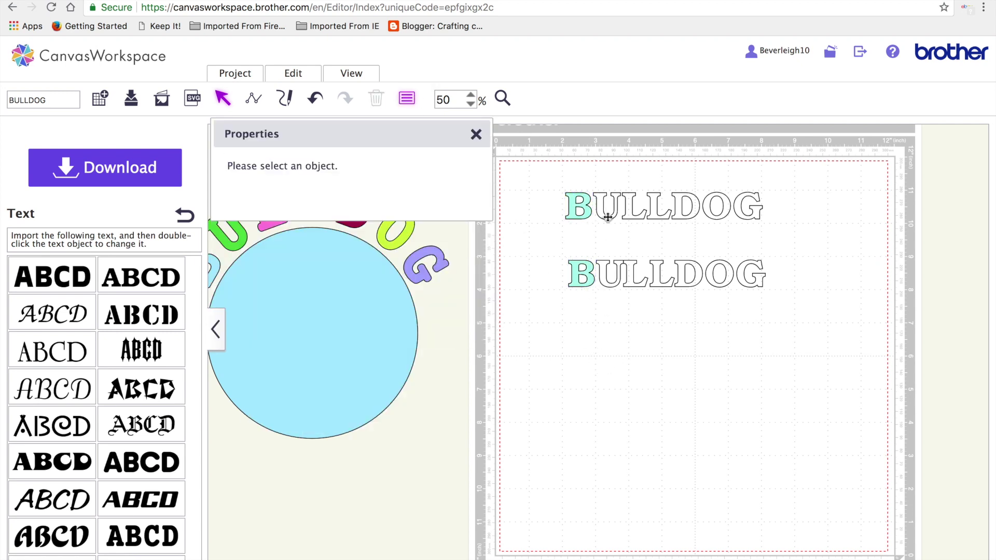
# Fill the letter U in both outlined words with dark green
pyautogui.click(607, 216)
pyautogui.keyDown('shift'); pyautogui.click(614, 285); pyautogui.keyUp('shift')
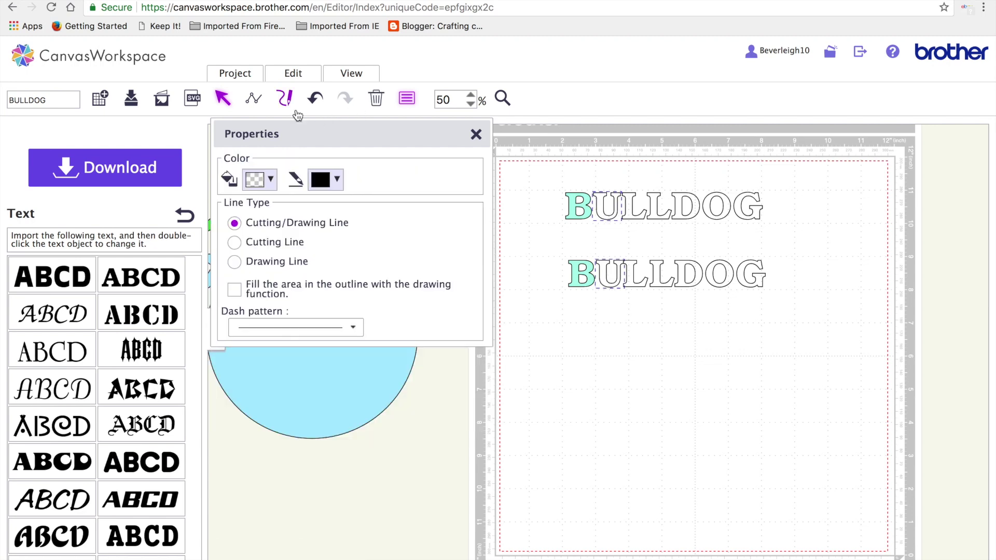
pyautogui.click(271, 180)
pyautogui.click(337, 269)
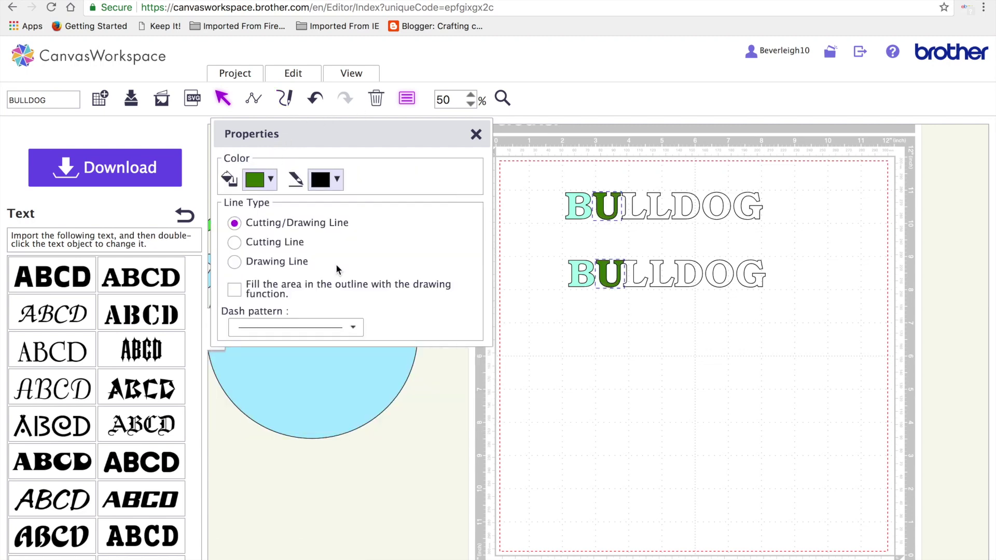
pyautogui.click(590, 370)
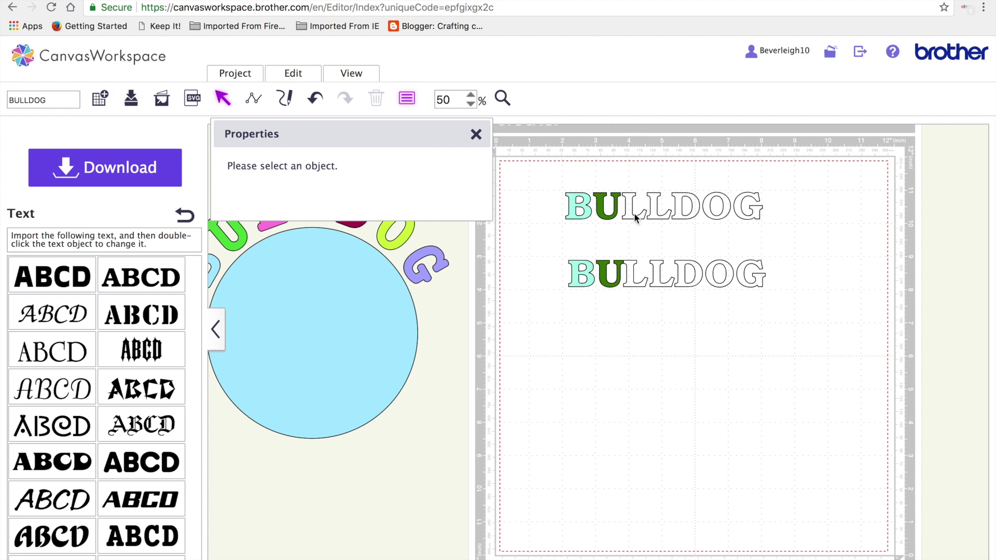
# Fill the first L in both outlined words with teal
pyautogui.click(631, 213)
pyautogui.keyDown('shift'); pyautogui.click(634, 286); pyautogui.keyUp('shift')
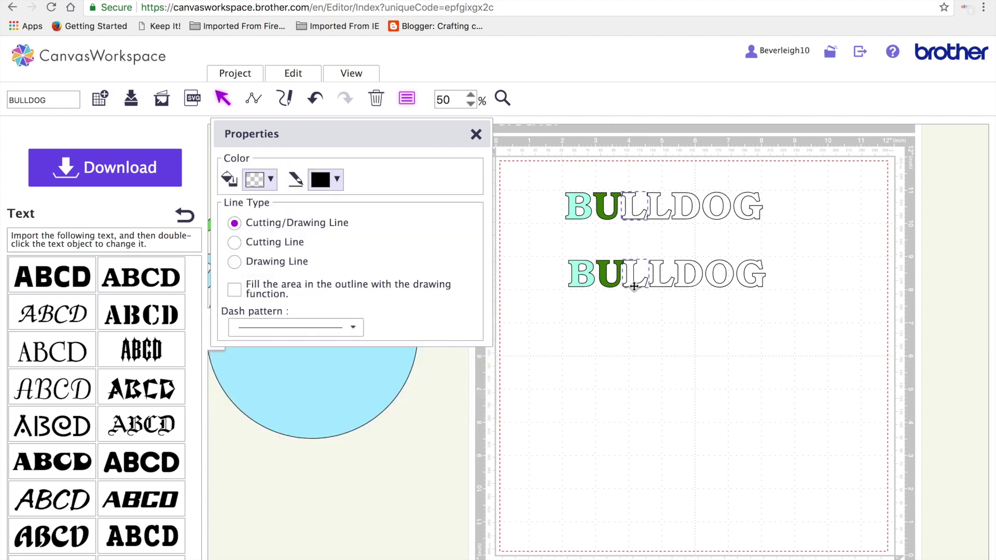
pyautogui.click(264, 180)
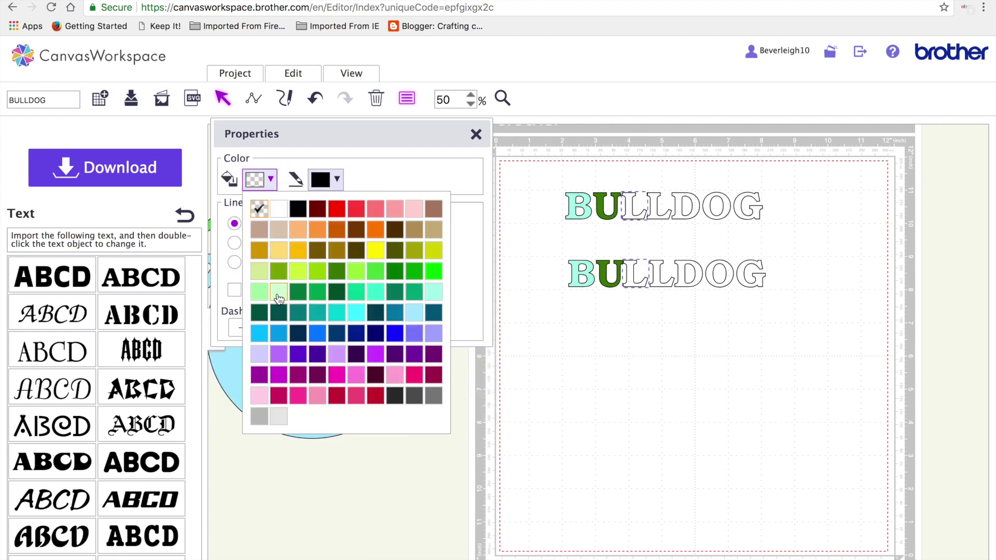
pyautogui.click(278, 295)
pyautogui.click(267, 180)
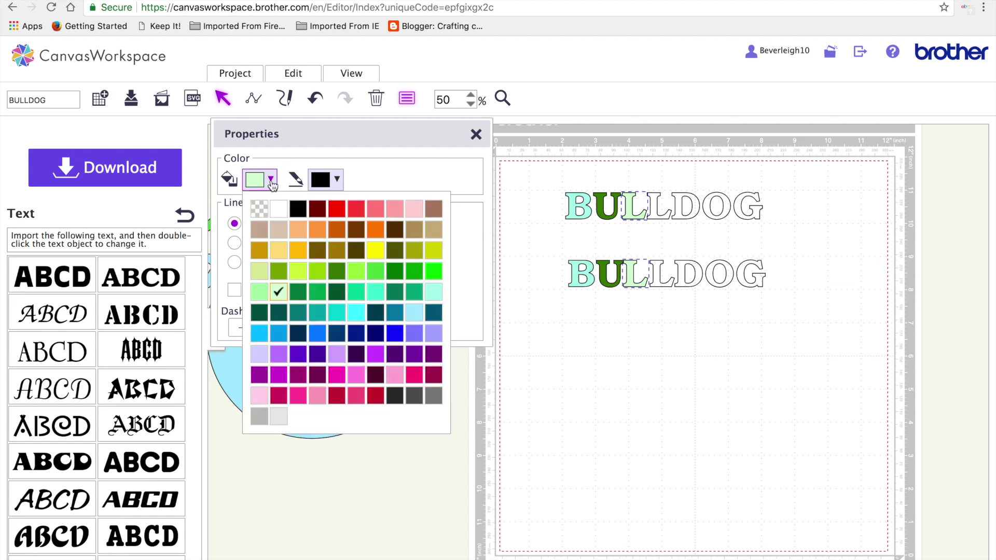
pyautogui.click(318, 312)
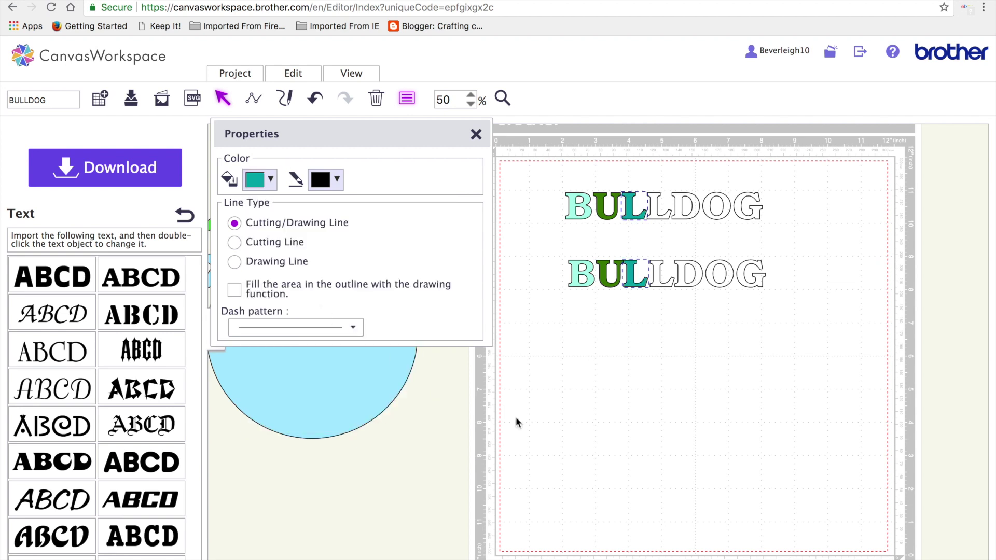
# Fill the second L in both outlined words with bright blue
pyautogui.click(655, 214)
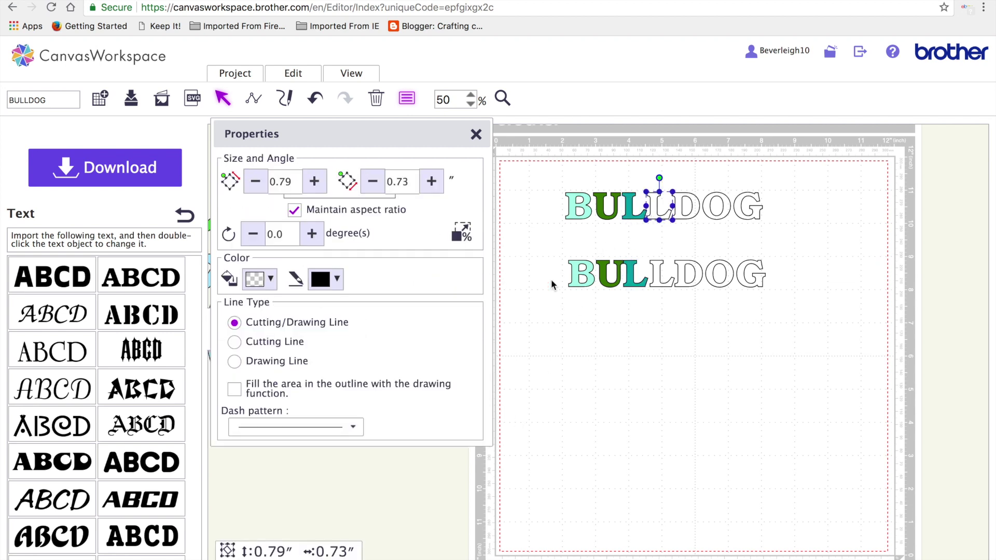
pyautogui.keyDown('shift'); pyautogui.click(661, 273); pyautogui.keyUp('shift')
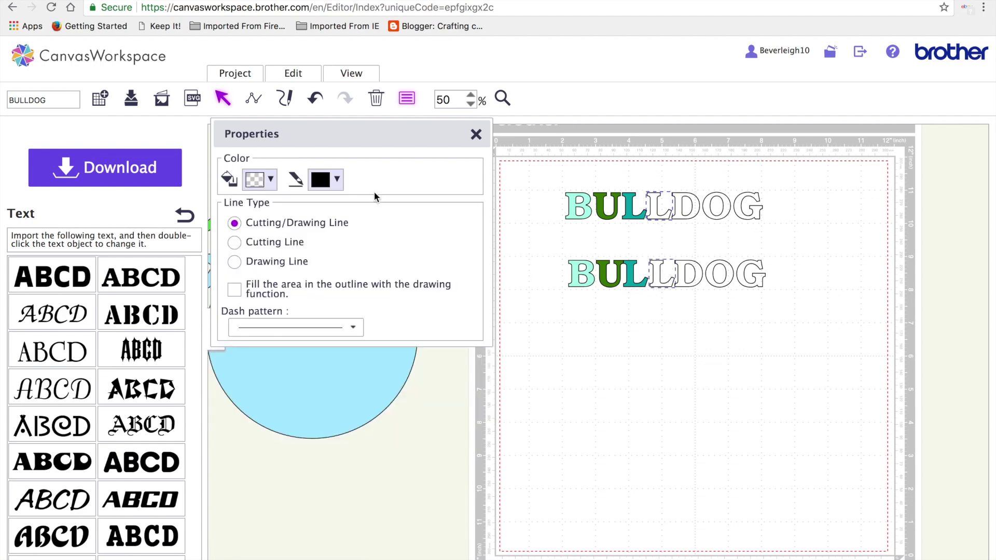
pyautogui.click(271, 180)
pyautogui.click(318, 333)
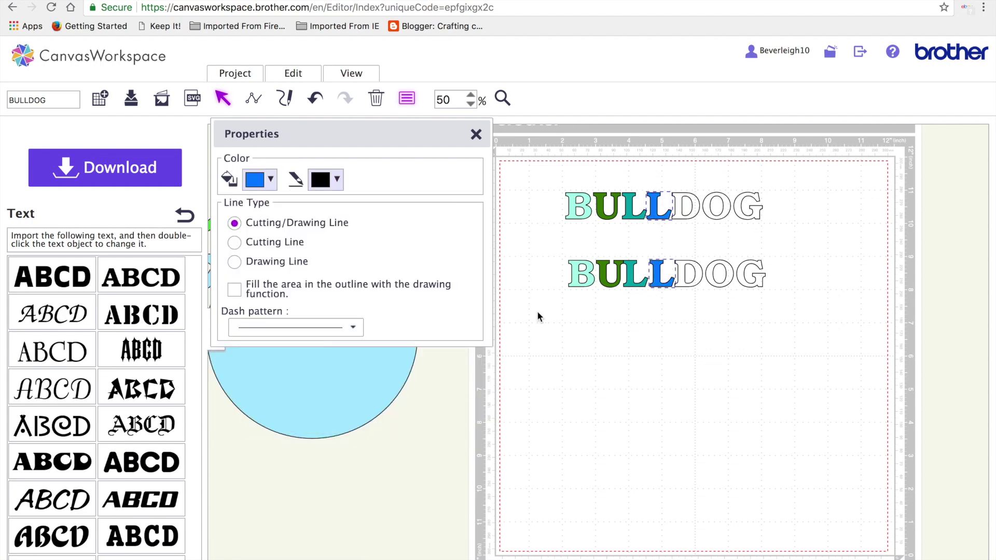
# Fill the letter D in both outlined words with dark purple
pyautogui.click(694, 213)
pyautogui.click(691, 284)
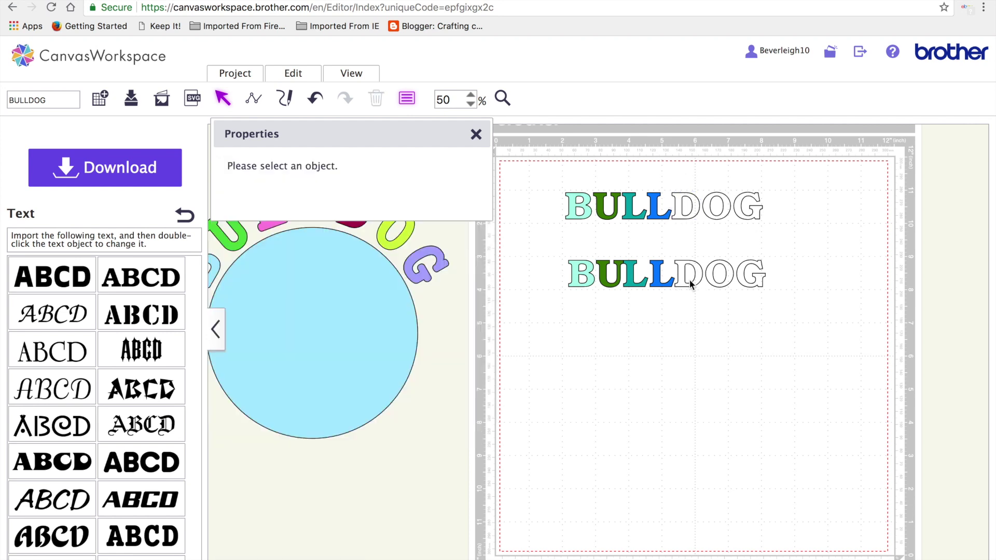
pyautogui.click(679, 216)
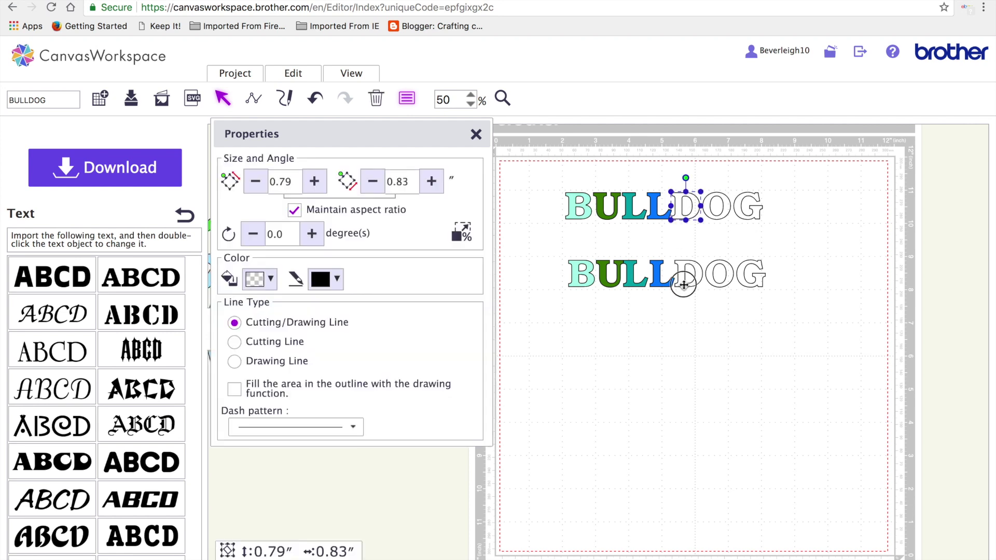
pyautogui.keyDown('shift'); pyautogui.click(685, 285); pyautogui.keyUp('shift')
pyautogui.click(271, 180)
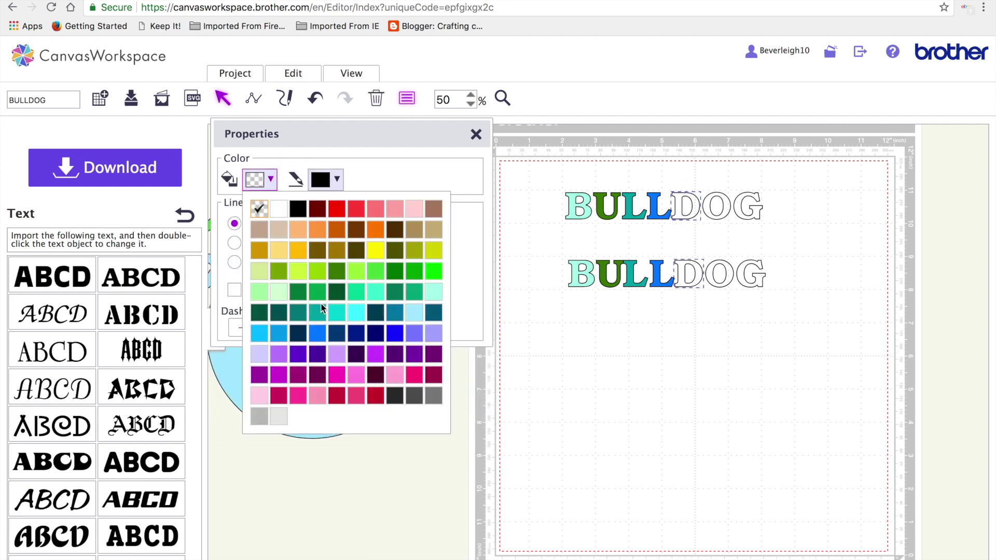
pyautogui.click(398, 355)
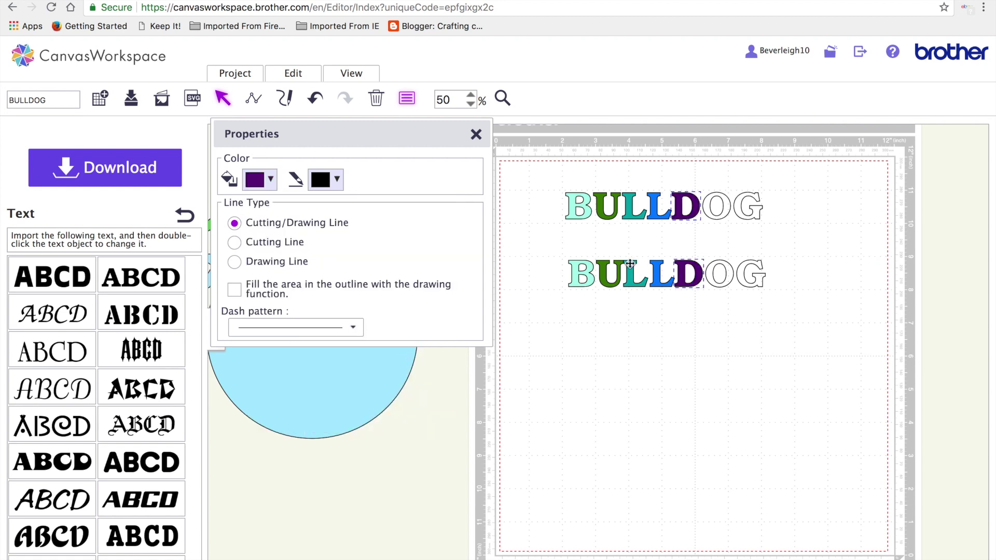
# Fill the letter O in both outlined words with magenta purple
pyautogui.click(713, 216)
pyautogui.click(719, 217)
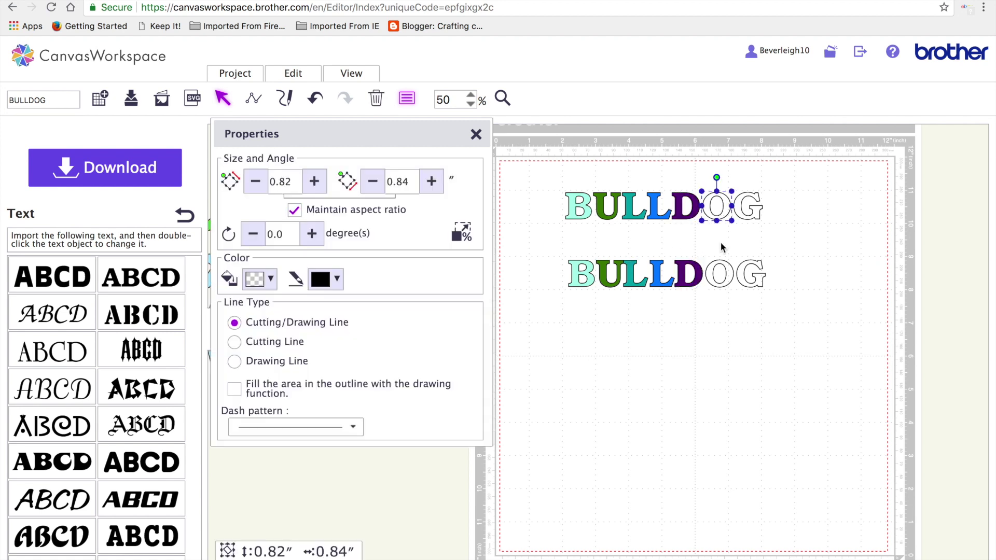
pyautogui.keyDown('shift'); pyautogui.click(716, 284); pyautogui.keyUp('shift')
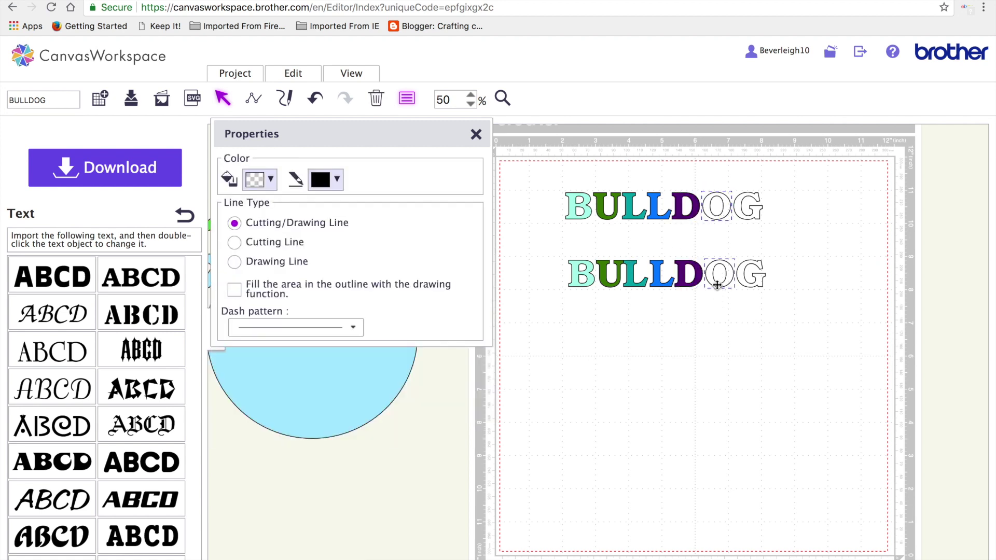
pyautogui.click(264, 179)
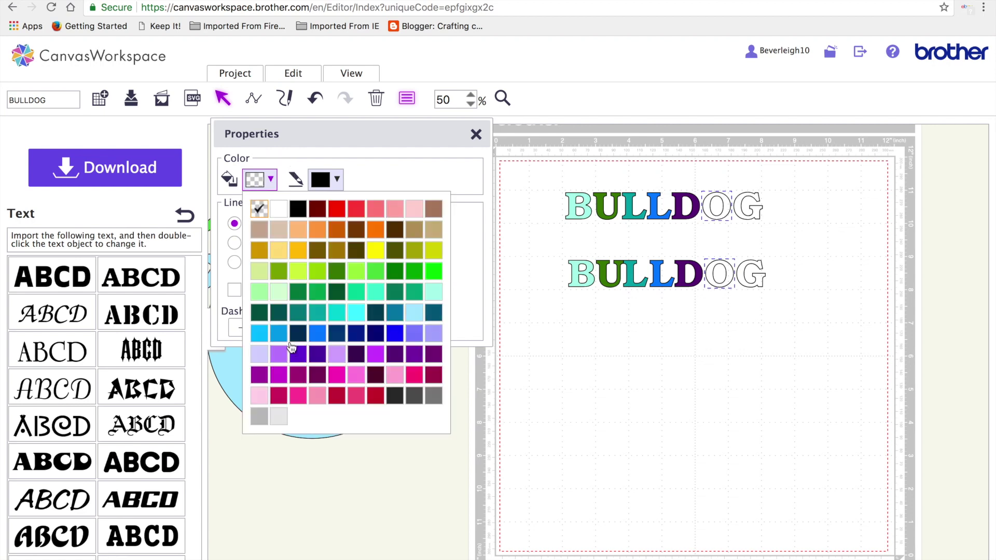
pyautogui.click(278, 374)
# Fill the letter G in both outlined words with crimson red and close the object properties
pyautogui.click(747, 215)
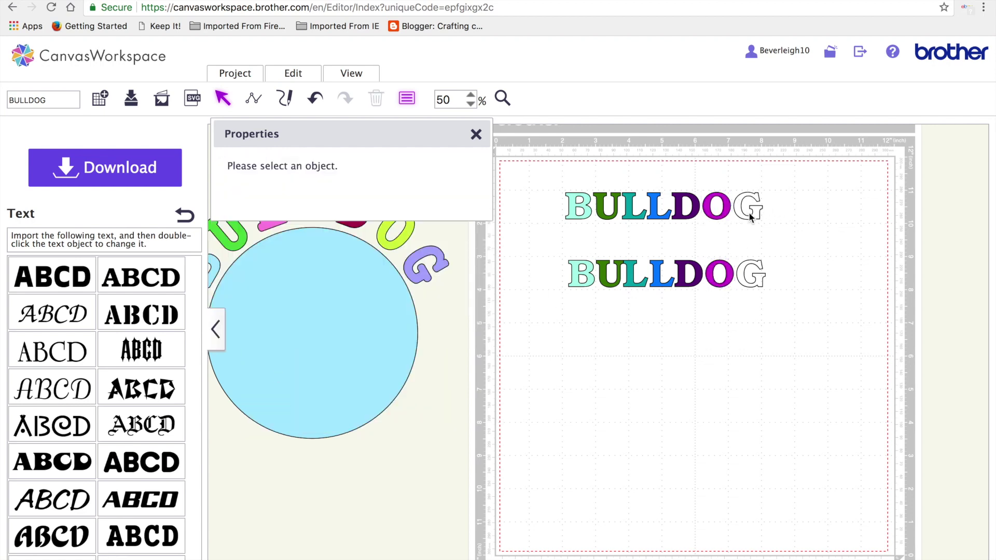
pyautogui.click(756, 210)
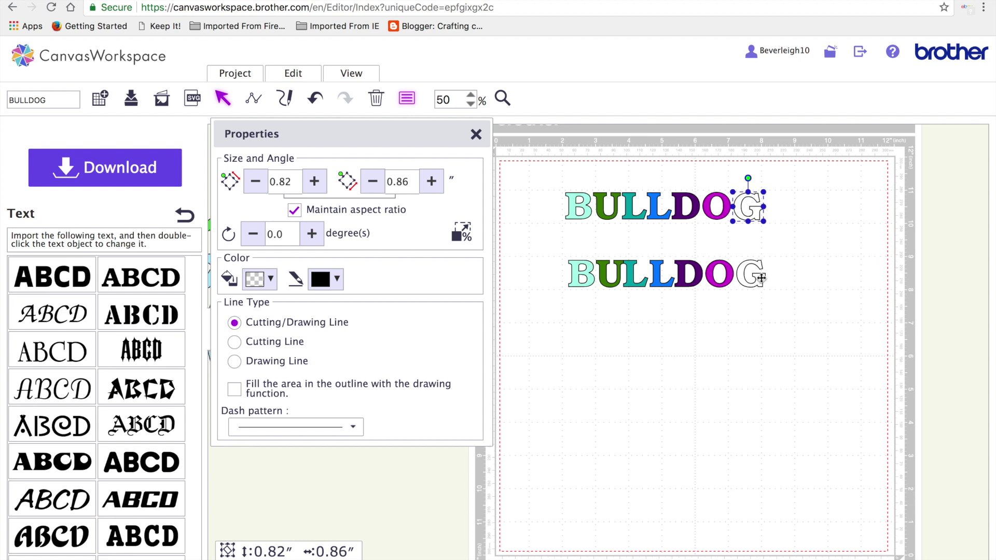
pyautogui.keyDown('shift'); pyautogui.click(760, 278); pyautogui.keyUp('shift')
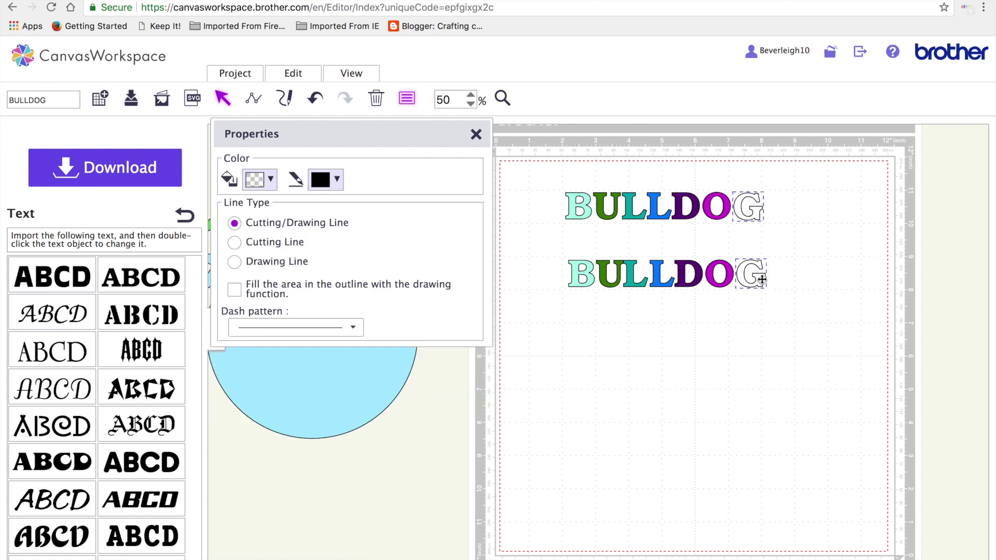
pyautogui.click(270, 180)
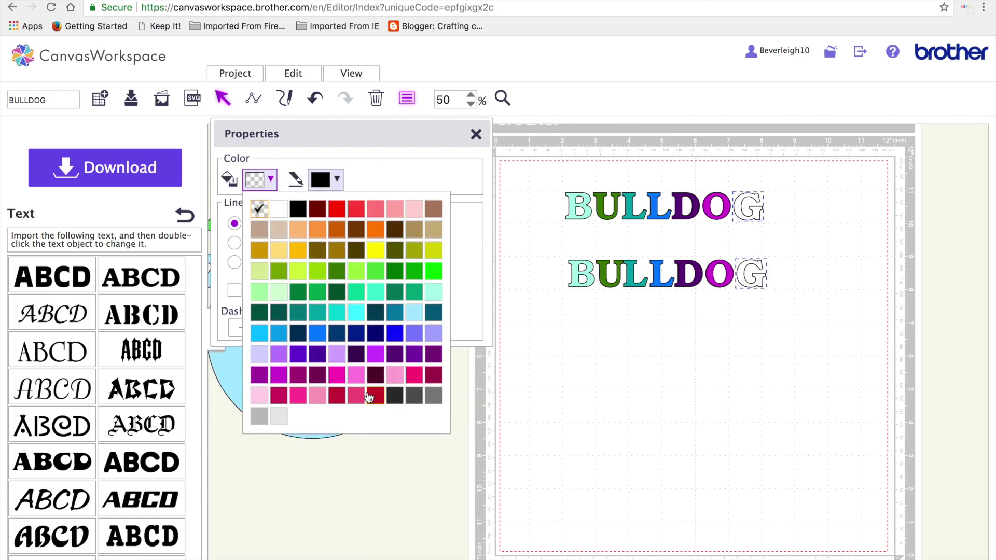
pyautogui.click(337, 395)
pyautogui.click(686, 408)
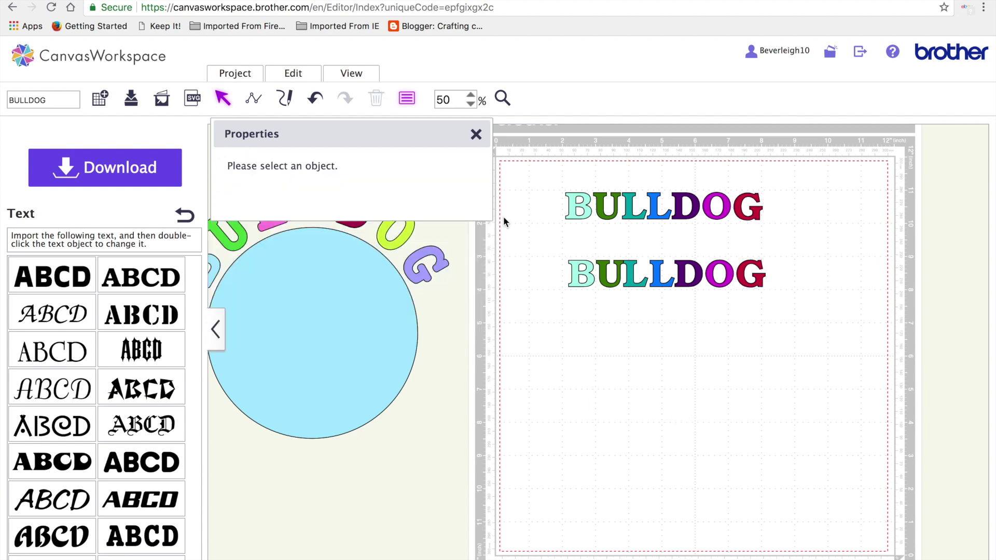
pyautogui.click(476, 133)
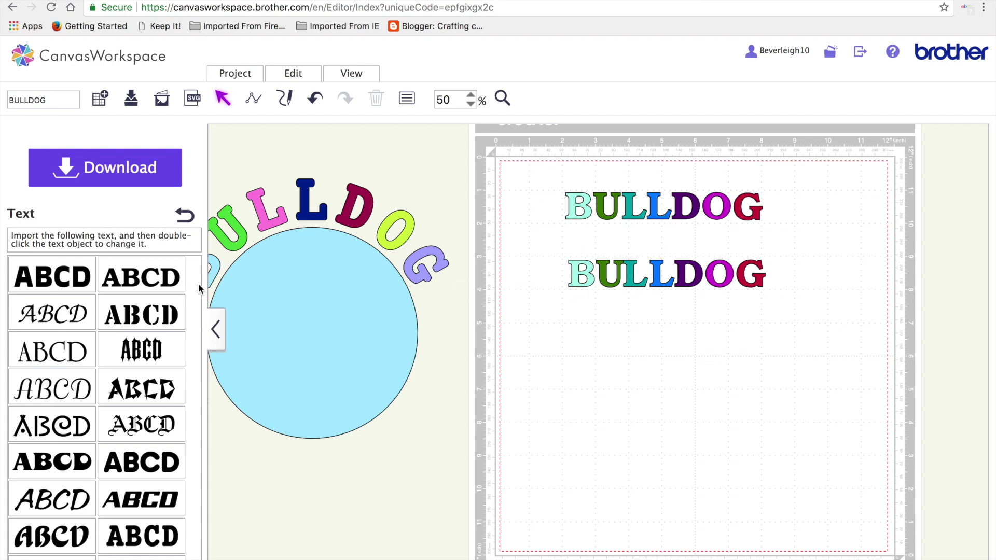
# Add a circle from the Basic patterns below the two words and enlarge it to about 5 inches across
pyautogui.click(217, 328)
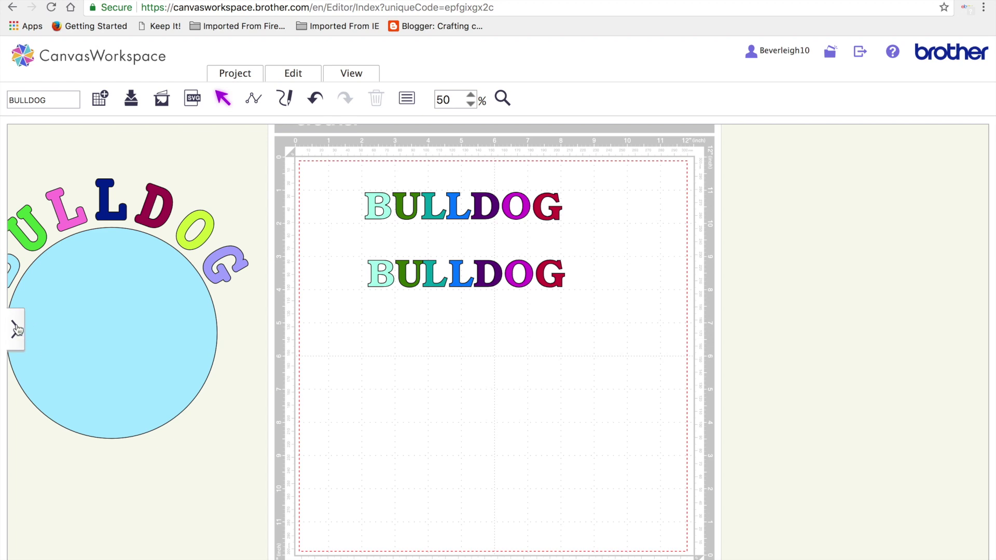
pyautogui.click(10, 327)
pyautogui.click(184, 213)
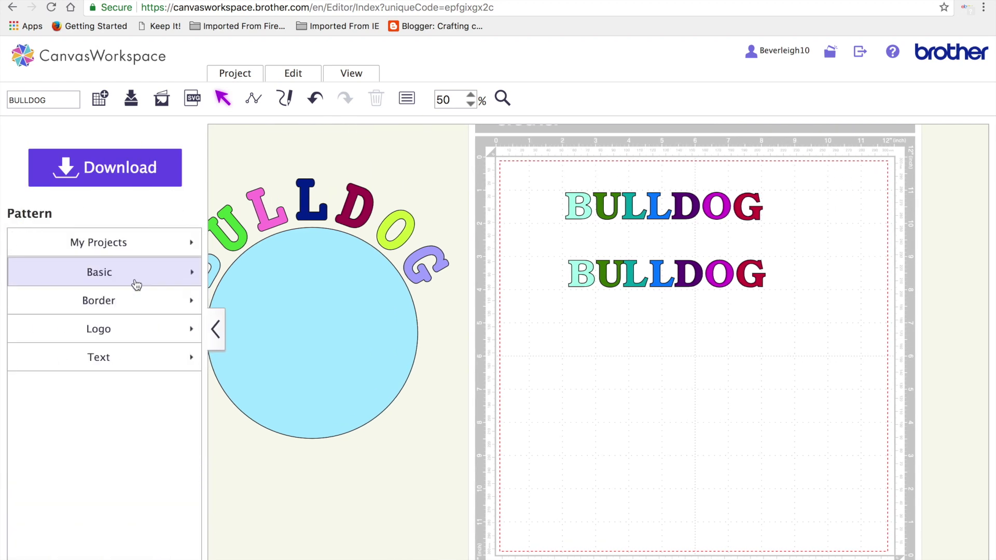
pyautogui.click(139, 280)
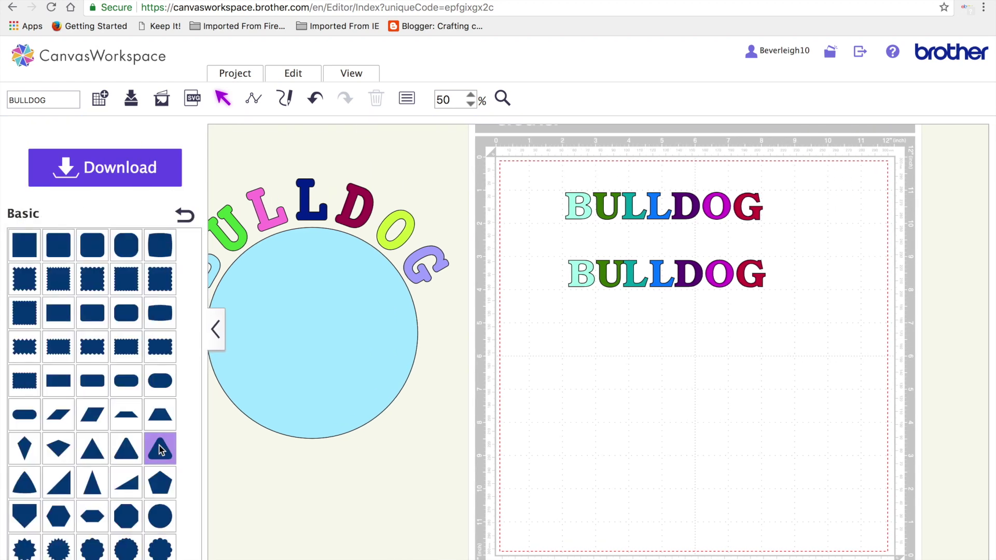
pyautogui.click(160, 516)
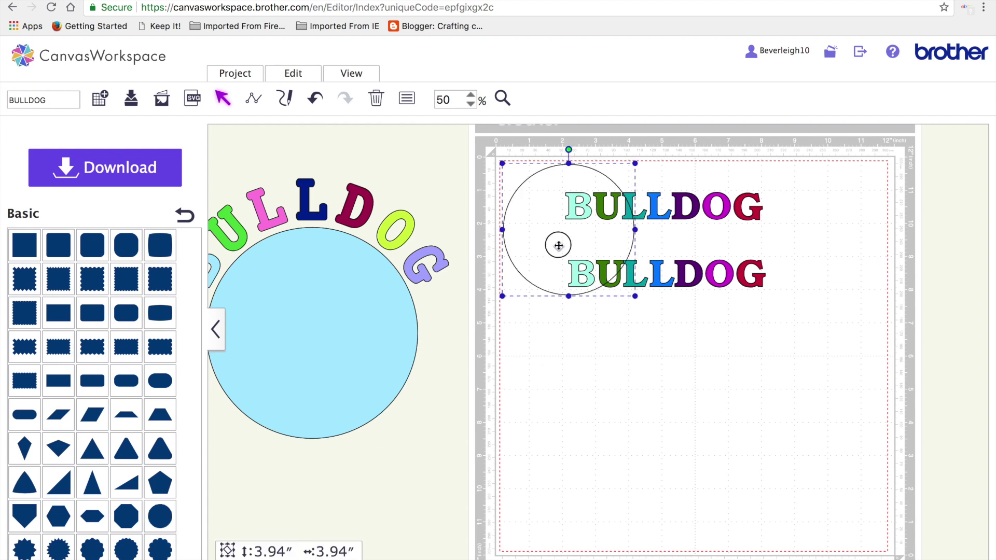
pyautogui.moveTo(555, 244); pyautogui.dragTo(646, 414)
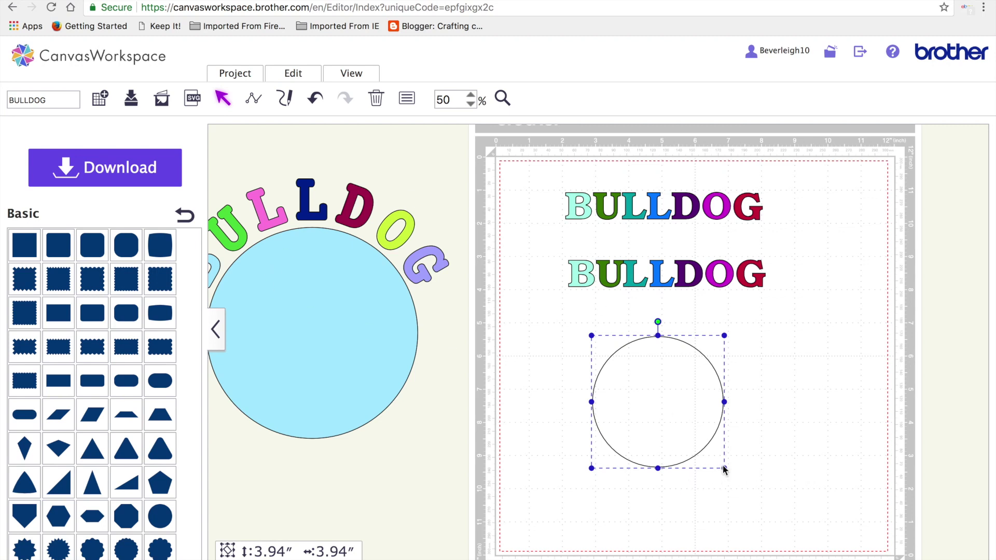
pyautogui.moveTo(724, 468); pyautogui.dragTo(758, 475)
pyautogui.click(799, 325)
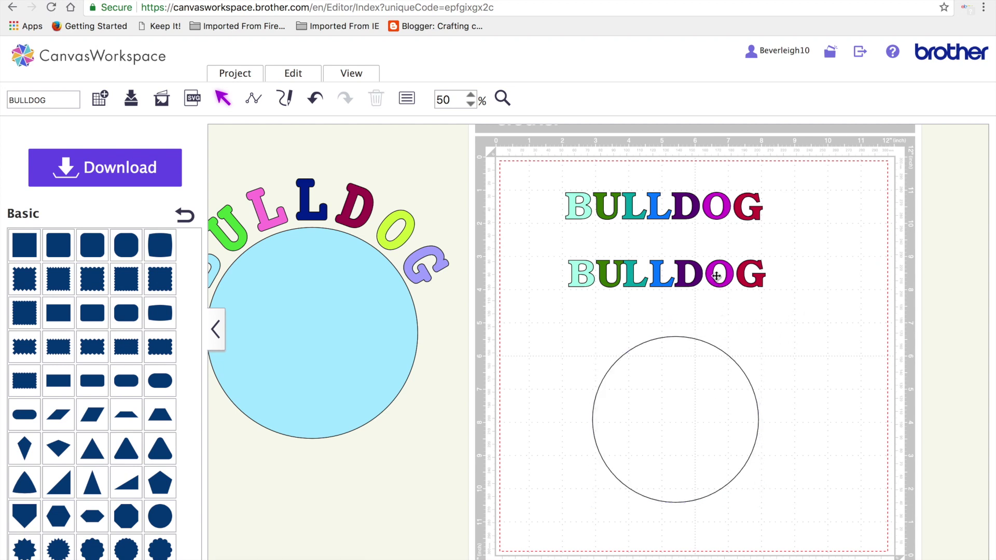
# Place one B just above the circle and the other just below it, and align both with the circle using Center
pyautogui.moveTo(579, 268); pyautogui.dragTo(671, 312)
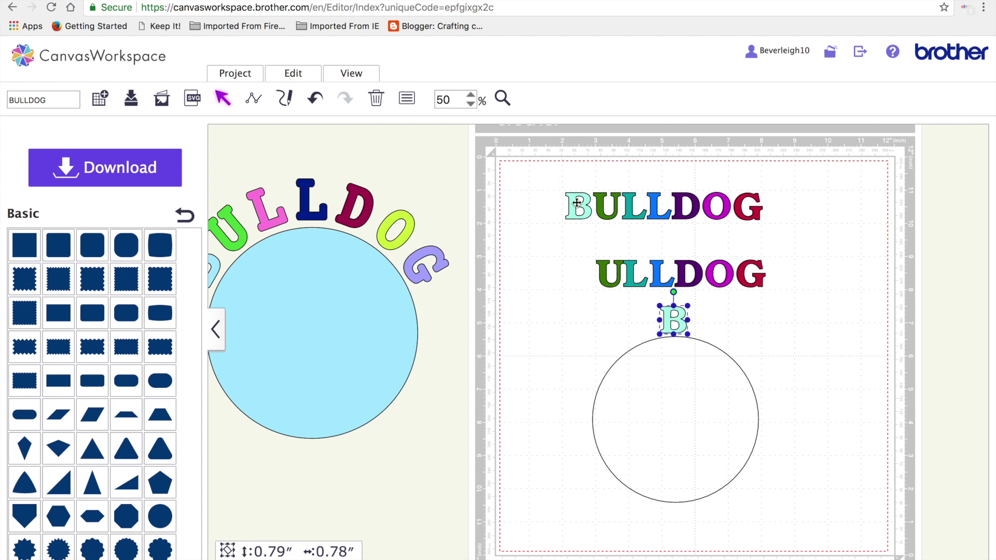
pyautogui.moveTo(584, 208); pyautogui.dragTo(683, 522)
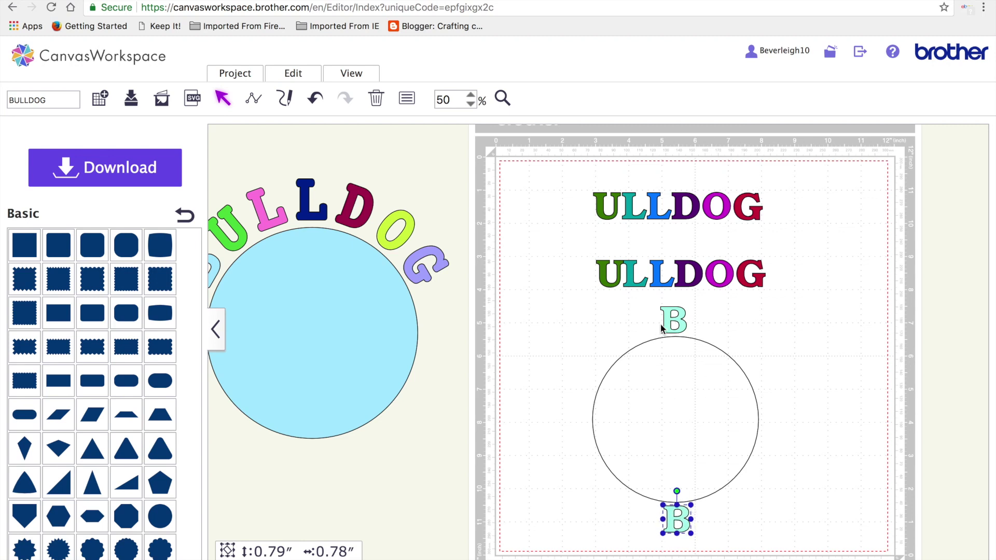
pyautogui.moveTo(651, 304); pyautogui.dragTo(746, 520)
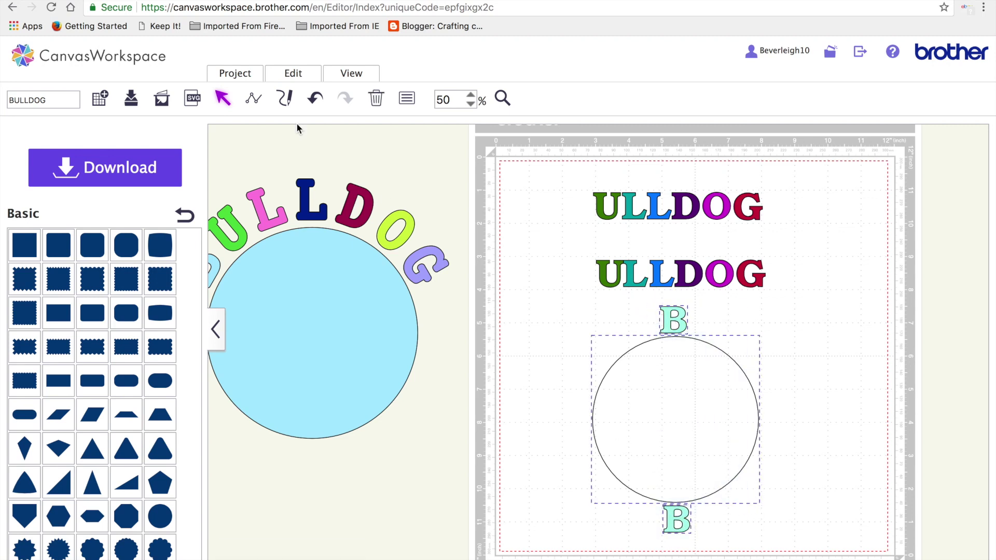
pyautogui.click(292, 73)
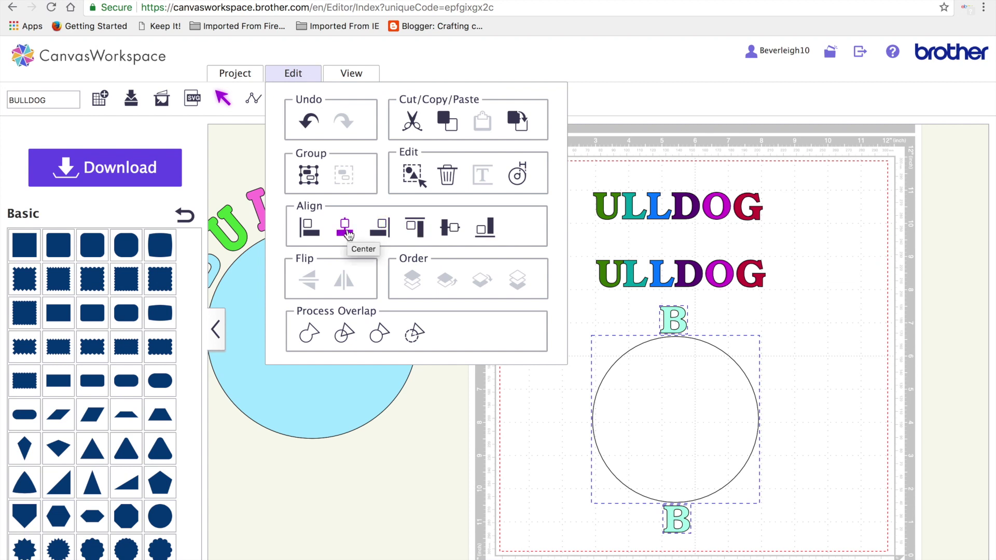
pyautogui.click(346, 232)
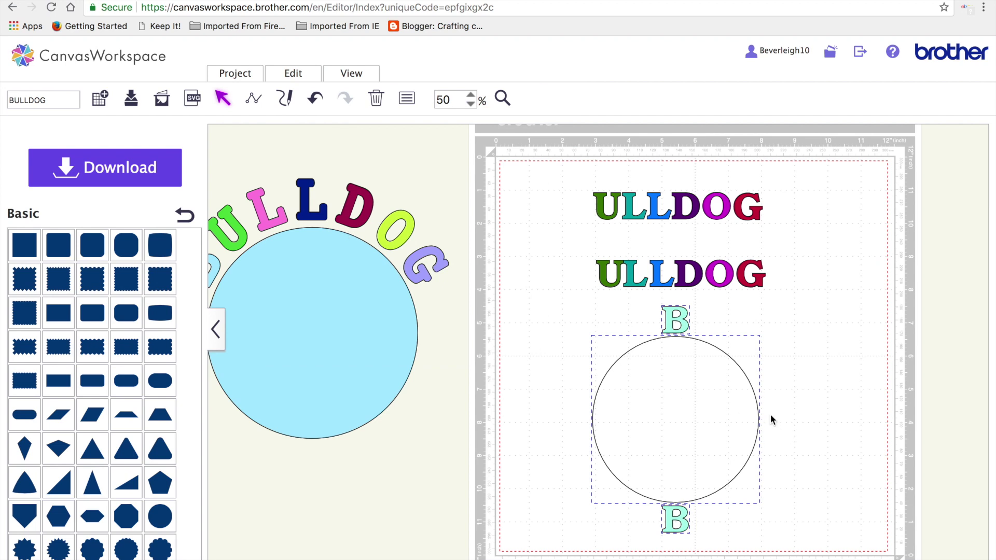
pyautogui.click(839, 404)
# Move the circle out past the mat's right edge and stack the U from the first word over the upper B
pyautogui.moveTo(662, 419); pyautogui.dragTo(898, 411)
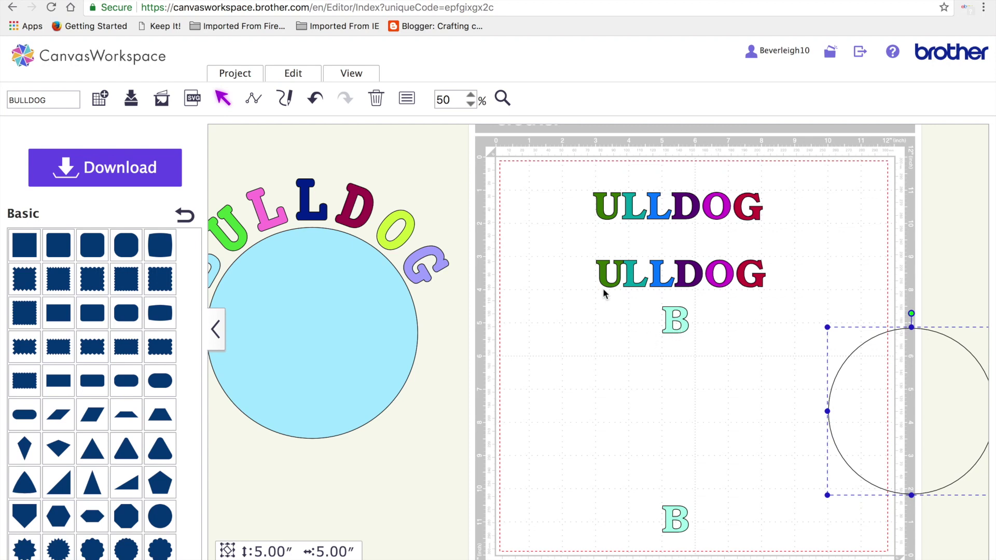
pyautogui.moveTo(603, 195); pyautogui.dragTo(594, 338)
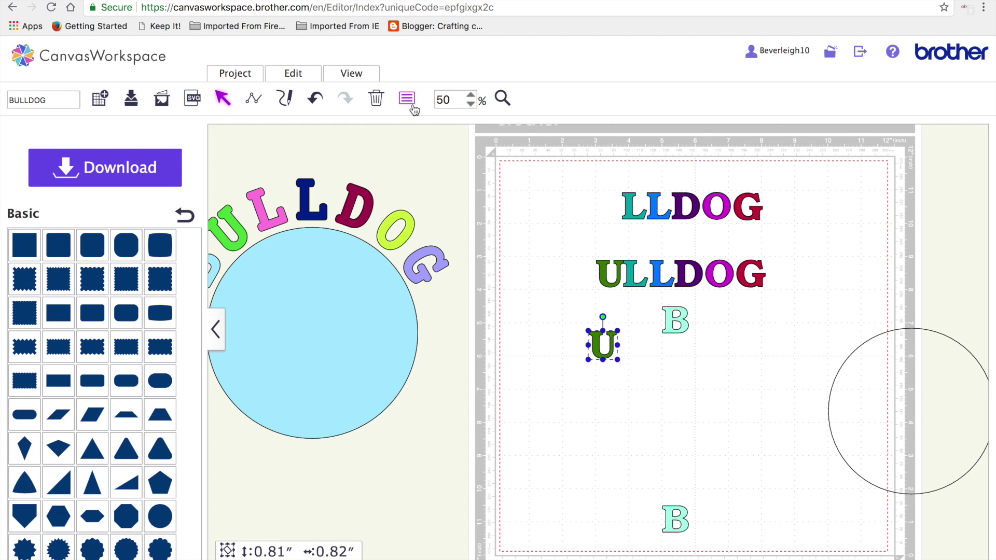
pyautogui.click(293, 73)
pyautogui.click(411, 292)
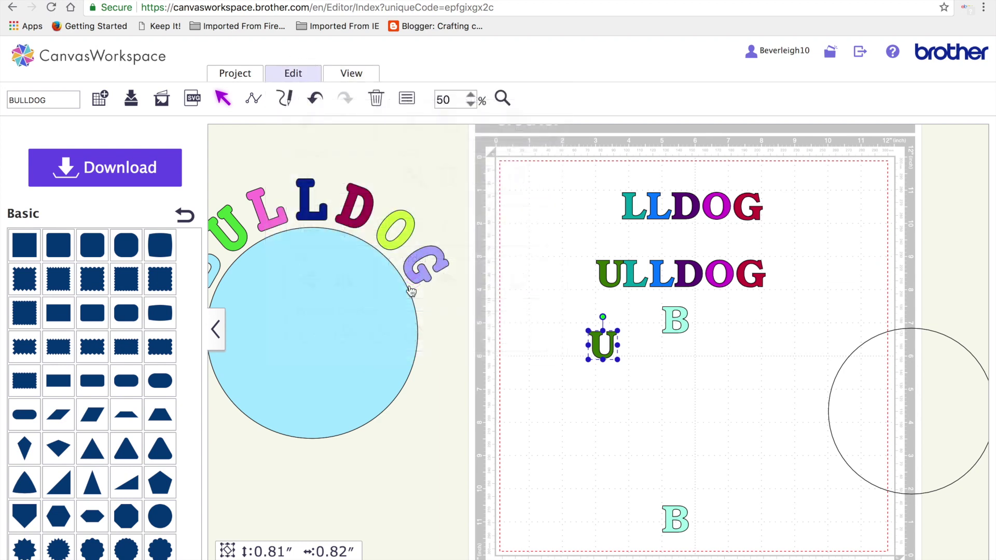
pyautogui.moveTo(595, 342); pyautogui.dragTo(668, 318)
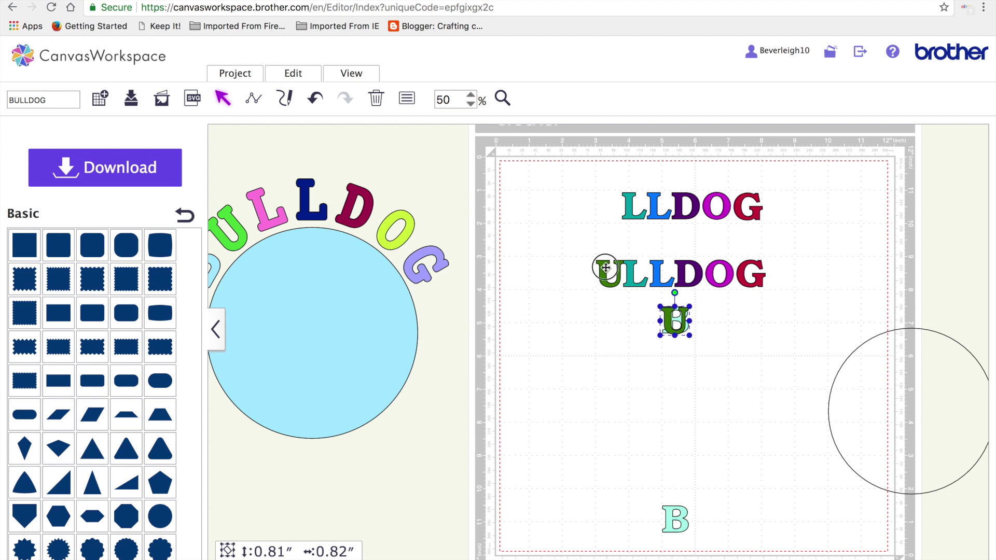
# Stack the remaining U over the lower B, and place the second word's teal L in front of the upper stack
pyautogui.moveTo(601, 268); pyautogui.dragTo(673, 516)
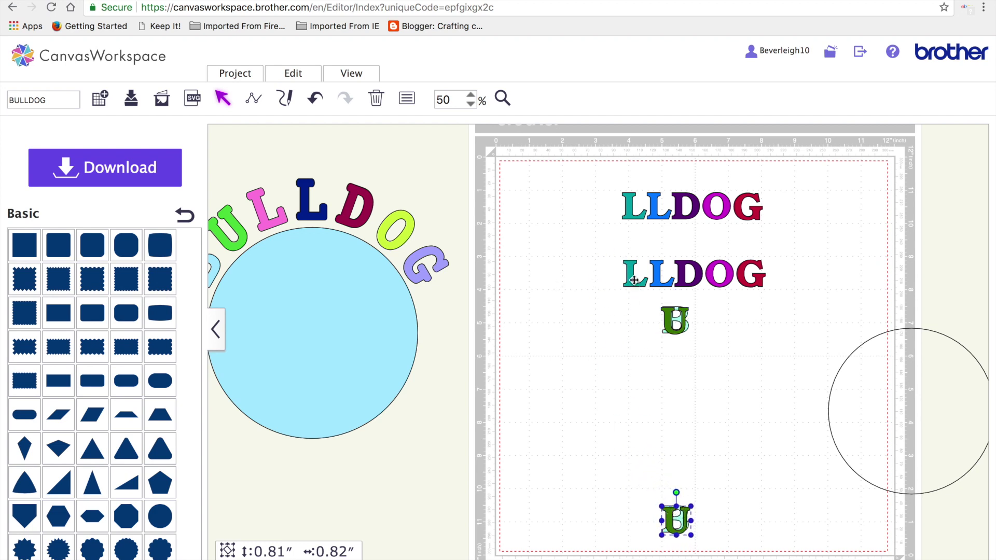
pyautogui.moveTo(634, 280); pyautogui.dragTo(600, 310)
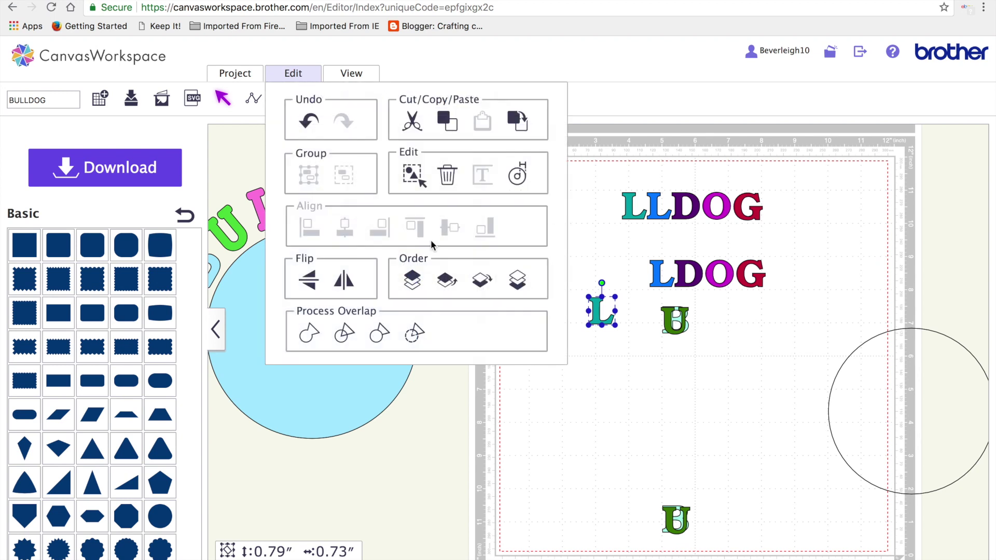
pyautogui.moveTo(595, 310); pyautogui.dragTo(668, 317)
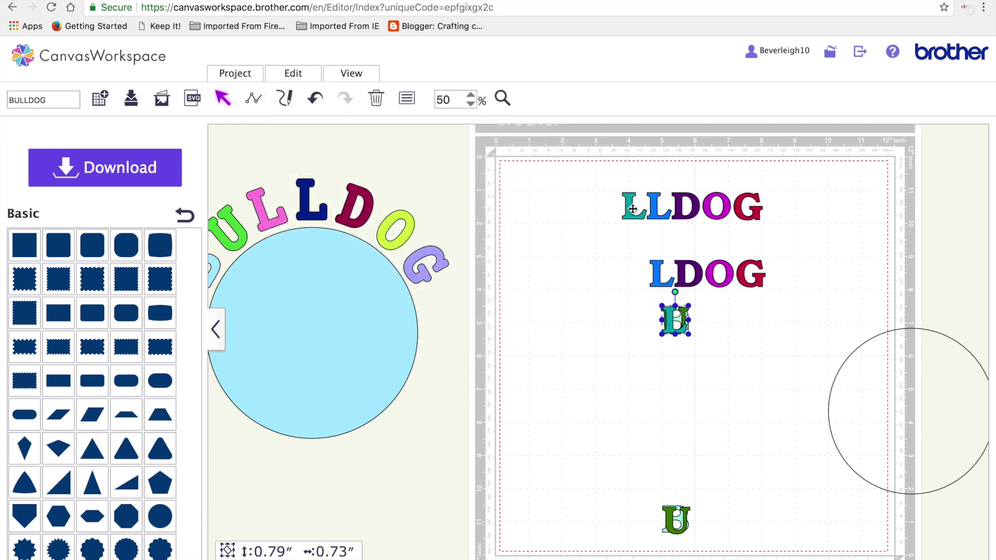
# Move the first word's teal L onto the lower letter stack and bring it to the front
pyautogui.moveTo(632, 209); pyautogui.dragTo(654, 521)
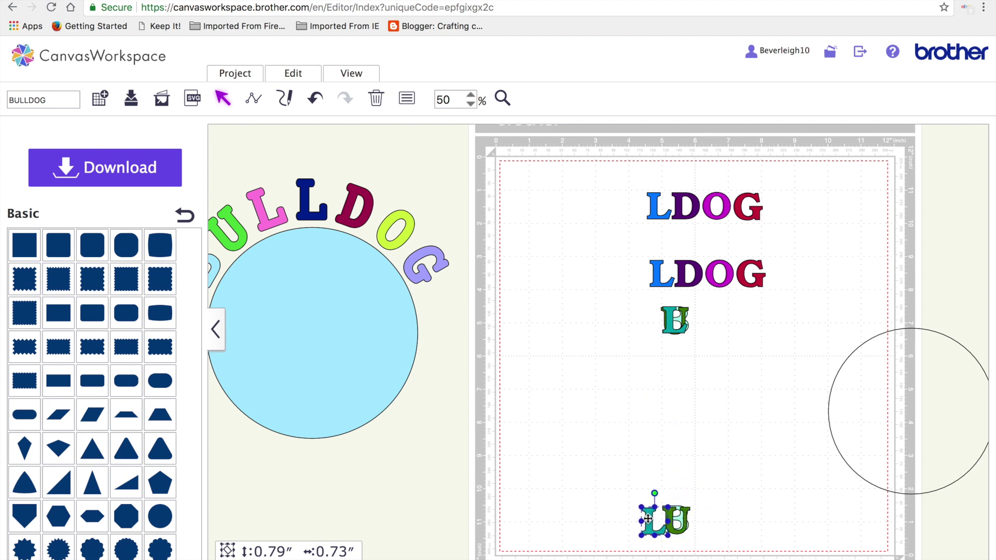
pyautogui.click(289, 77)
pyautogui.click(416, 279)
pyautogui.moveTo(643, 520); pyautogui.dragTo(666, 517)
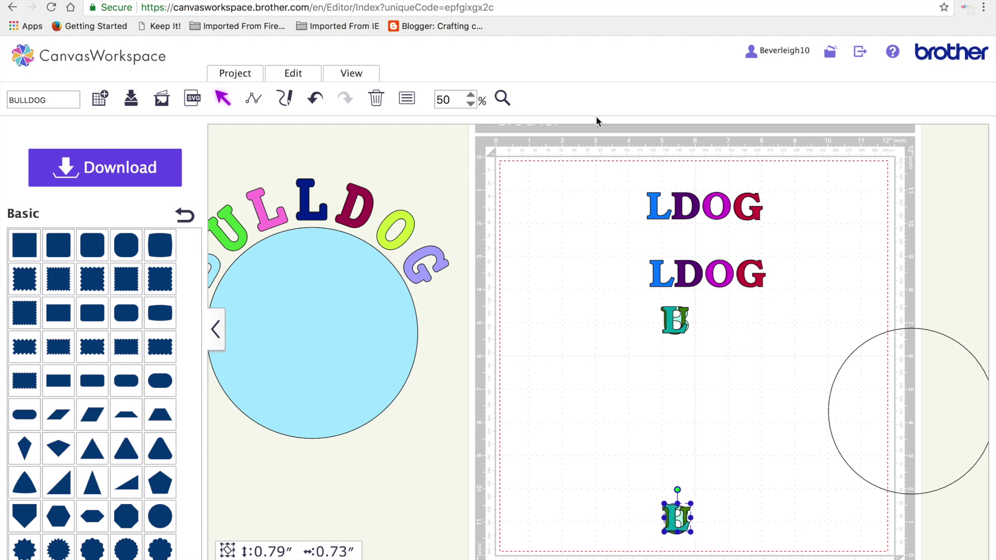
# Zoom to 75% and stack the first word's blue L over the upper letter stack, brought to the front
pyautogui.click(470, 95)
pyautogui.scroll(-3, 563, 269)
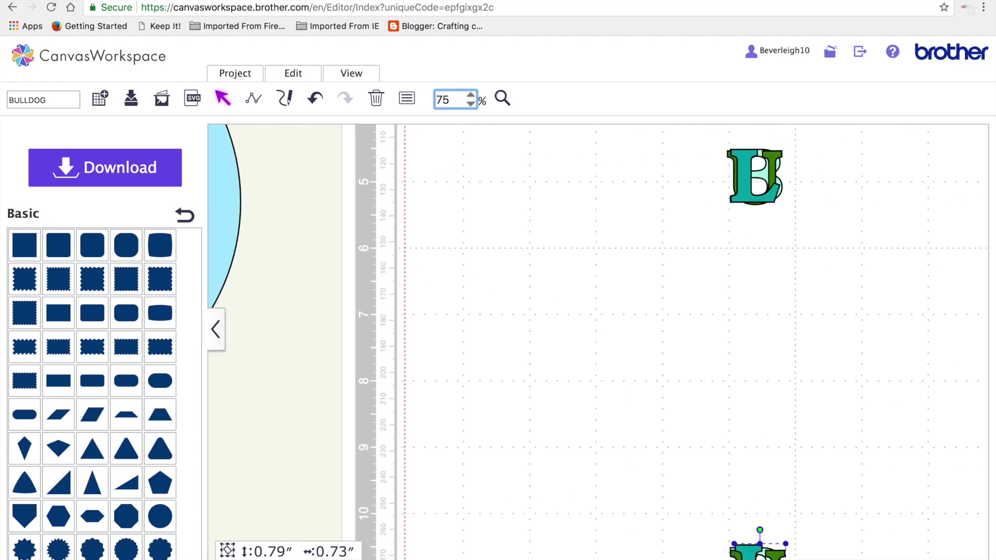
pyautogui.scroll(3, 500, 179)
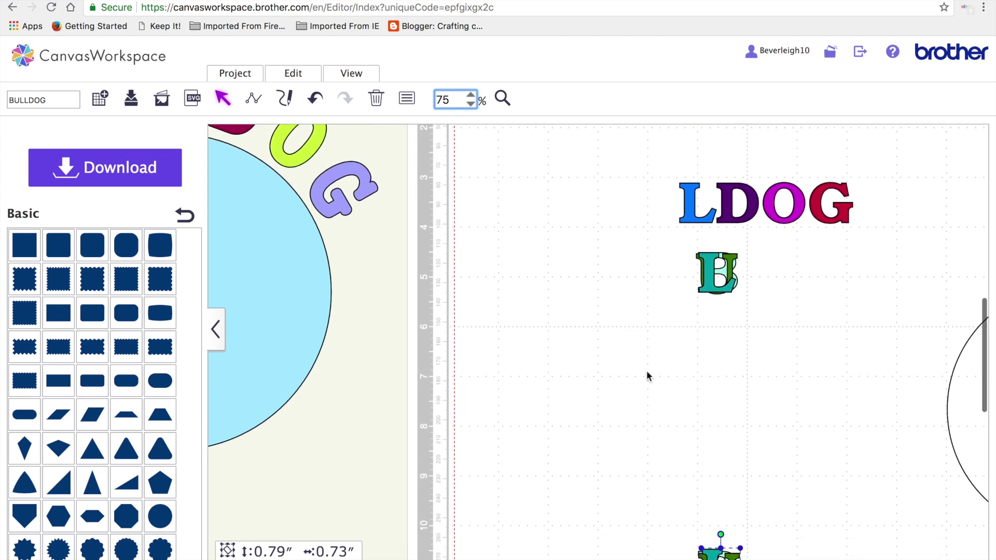
pyautogui.scroll(2, 671, 215)
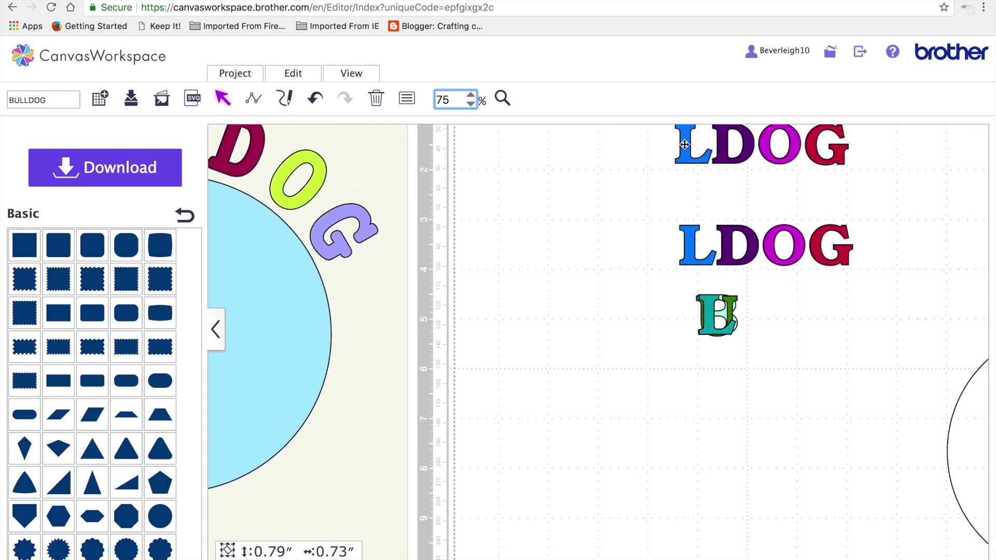
pyautogui.moveTo(684, 144); pyautogui.dragTo(665, 316)
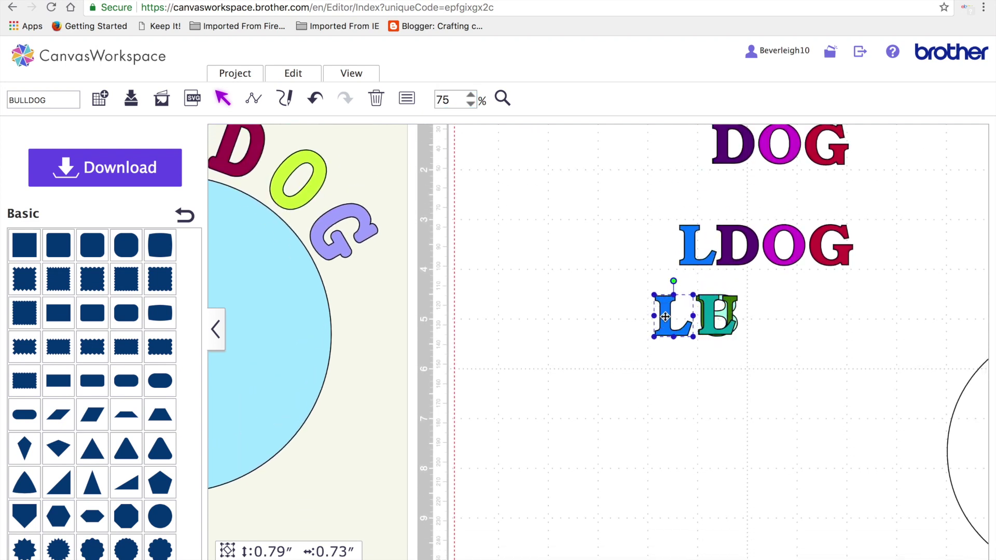
pyautogui.click(310, 73)
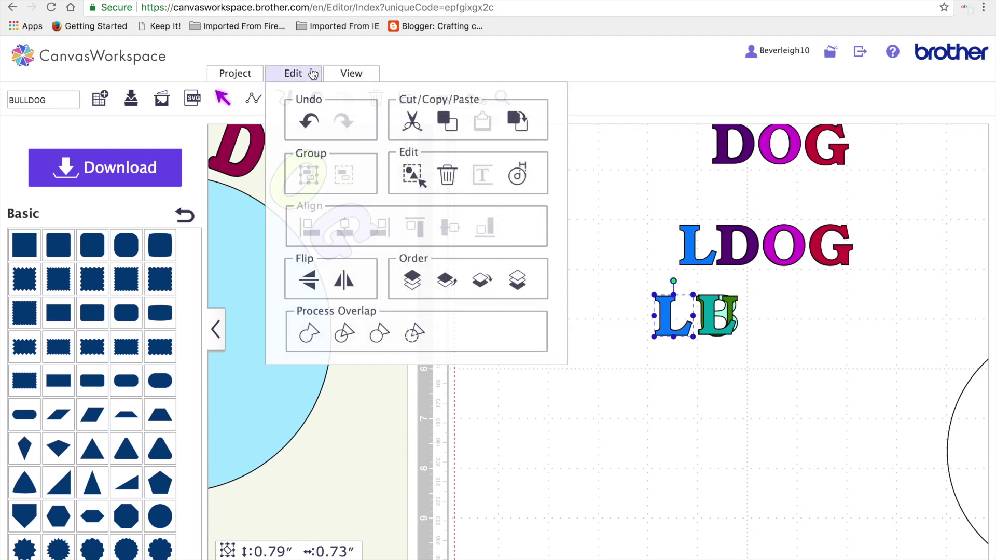
pyautogui.click(418, 283)
pyautogui.moveTo(663, 312); pyautogui.dragTo(708, 313)
# Move the remaining blue L onto the lower letter stack and bring it to the front
pyautogui.moveTo(701, 261); pyautogui.dragTo(633, 472)
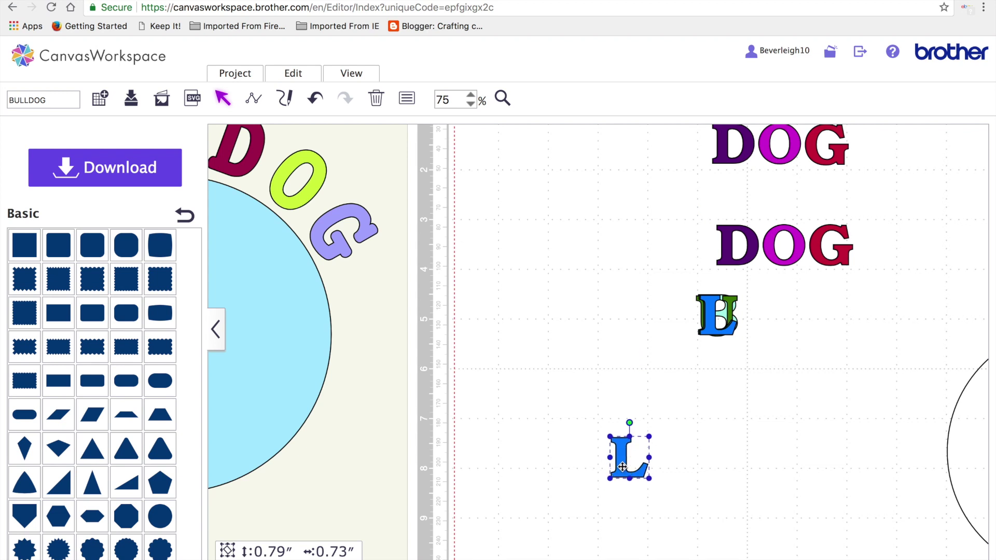
pyautogui.scroll(-3, 623, 466)
pyautogui.moveTo(622, 357); pyautogui.dragTo(699, 506)
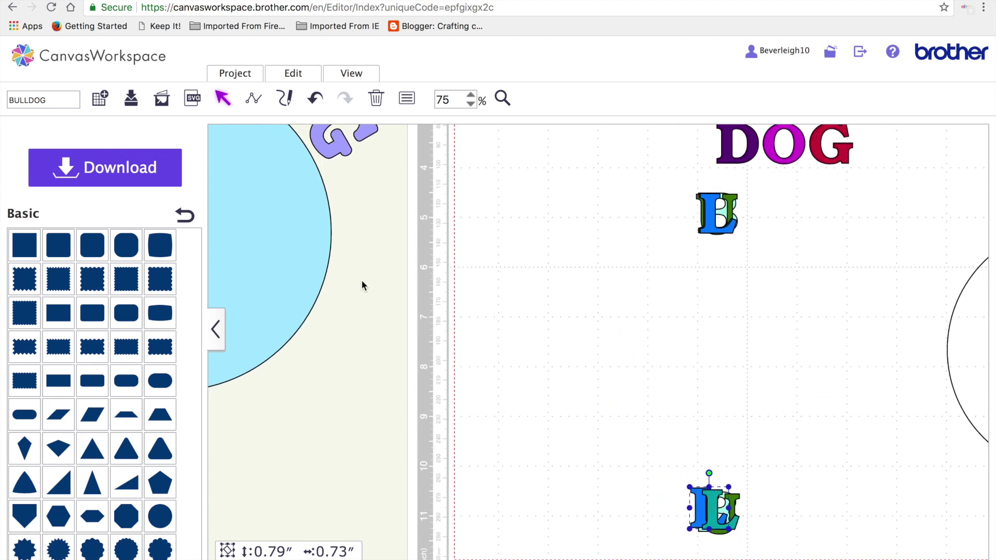
pyautogui.click(293, 75)
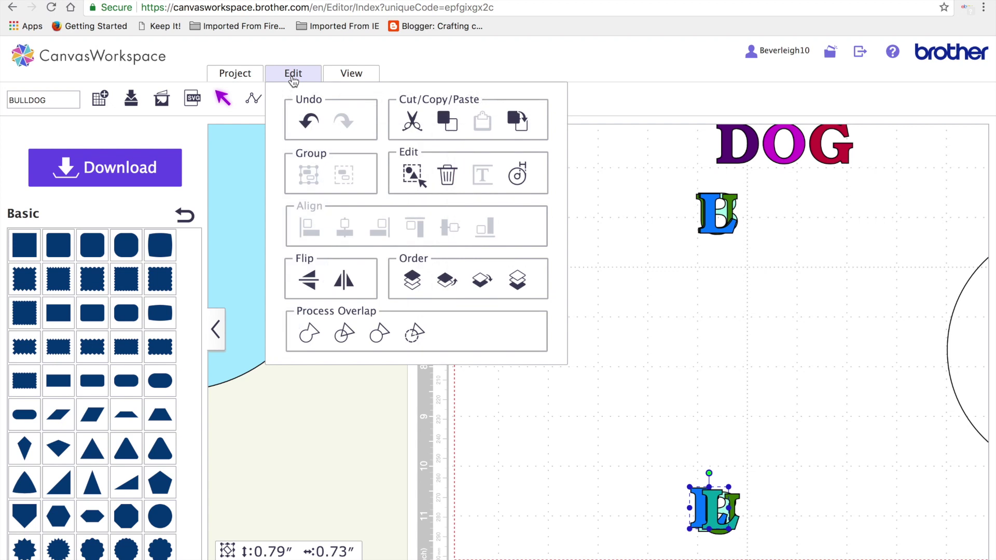
pyautogui.click(412, 280)
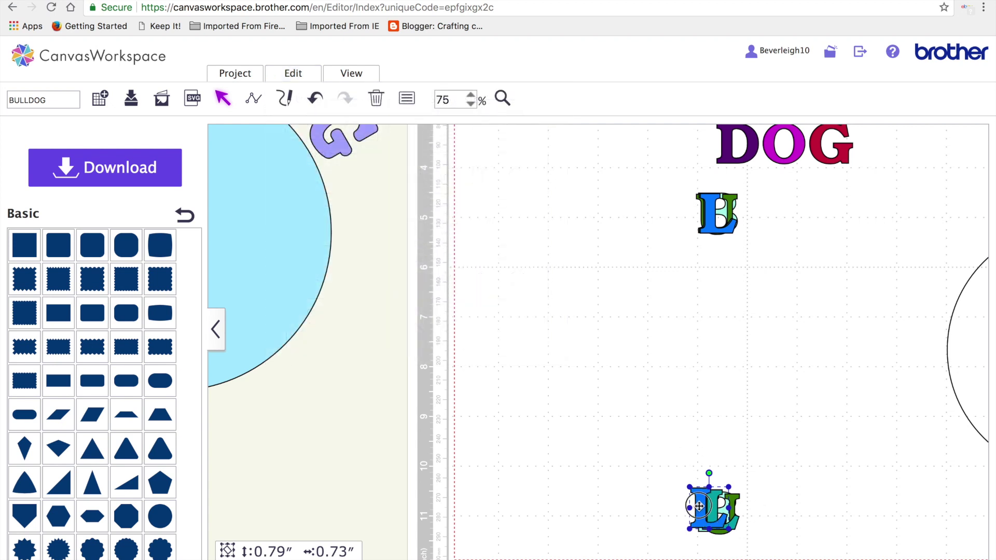
pyautogui.moveTo(699, 506); pyautogui.dragTo(707, 508)
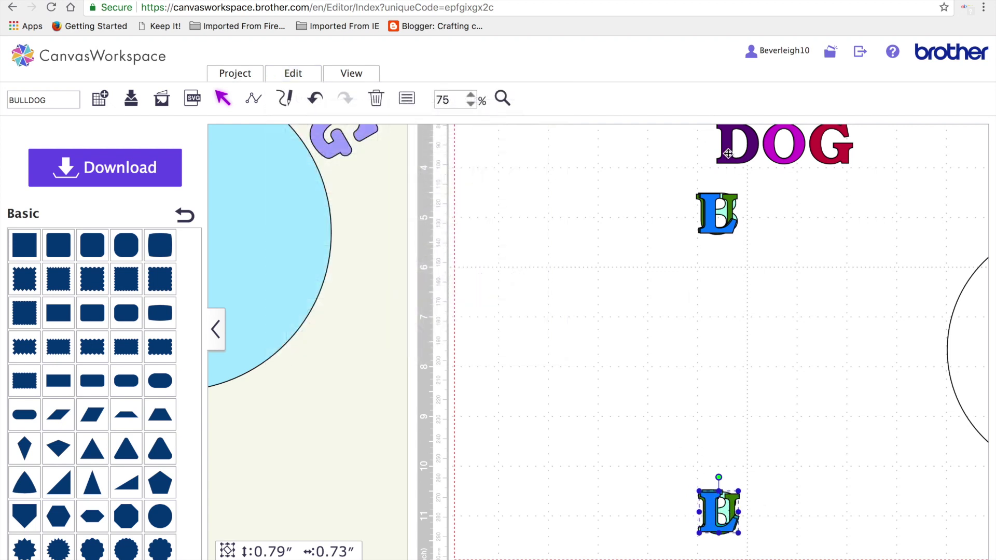
# Bring the second word's purple D to the front and stack it over the upper letters
pyautogui.moveTo(728, 154); pyautogui.dragTo(677, 213)
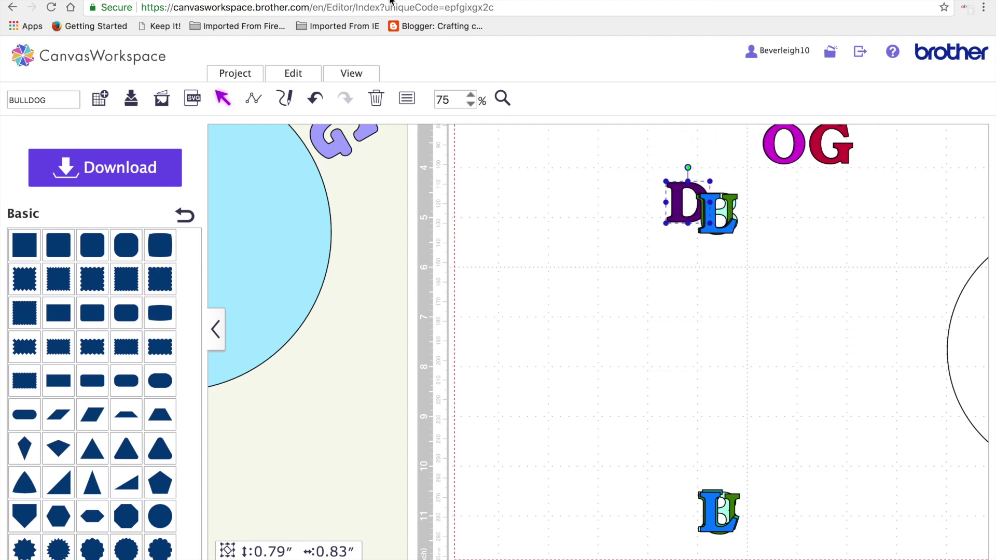
pyautogui.click(308, 73)
pyautogui.click(412, 278)
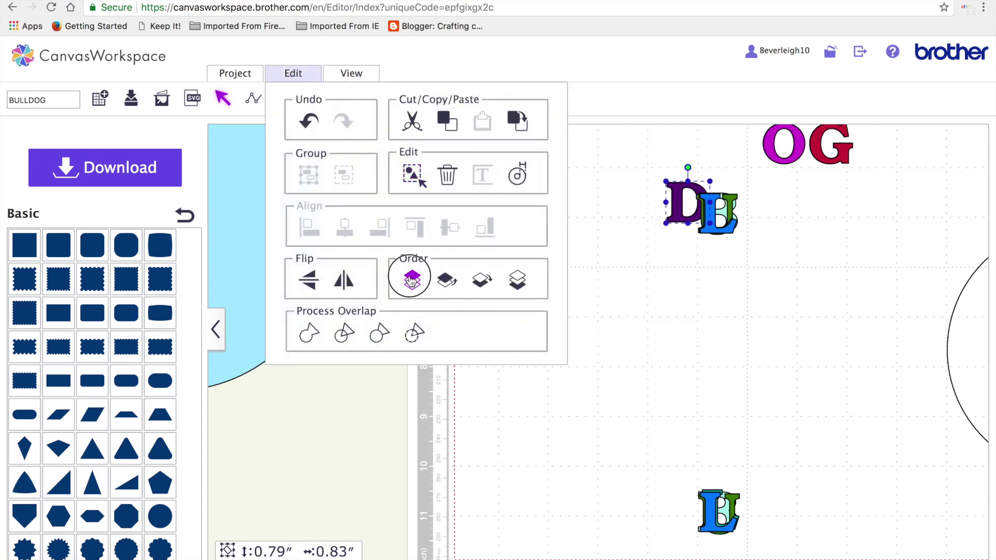
pyautogui.moveTo(672, 197); pyautogui.dragTo(702, 209)
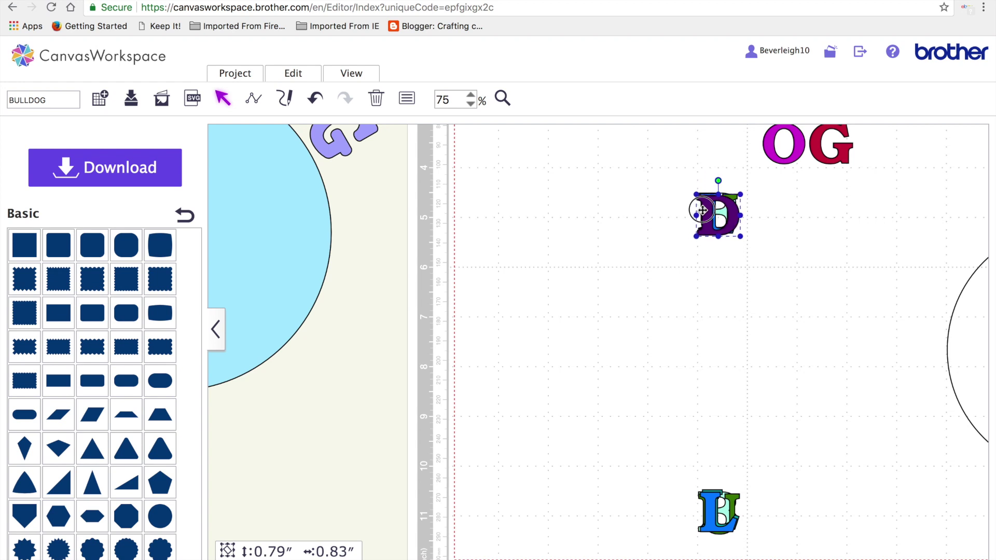
# Move the first word's purple D onto the lower letter stack and bring it to the front
pyautogui.scroll(3, 586, 213)
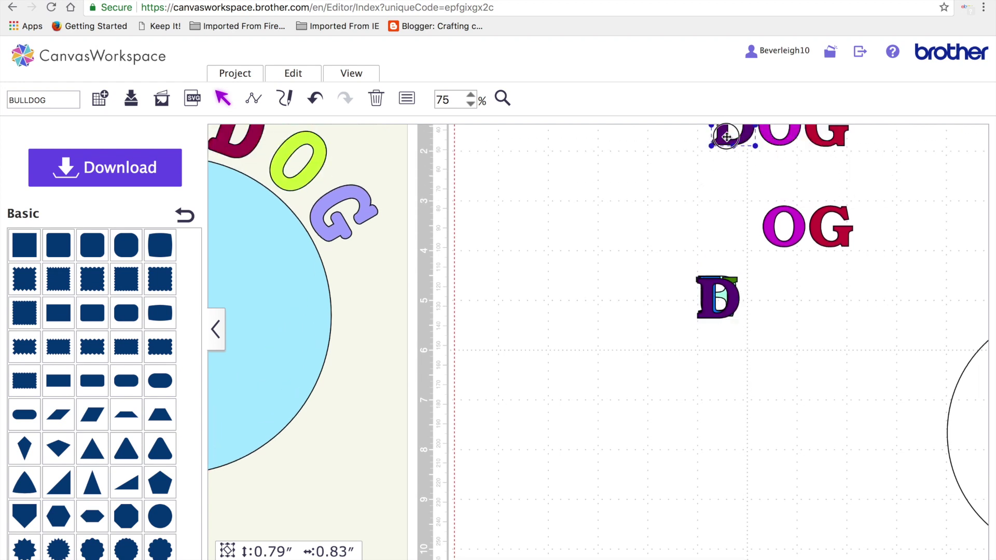
pyautogui.moveTo(725, 133); pyautogui.dragTo(691, 466)
pyautogui.scroll(-4, 691, 463)
pyautogui.moveTo(686, 339); pyautogui.dragTo(710, 481)
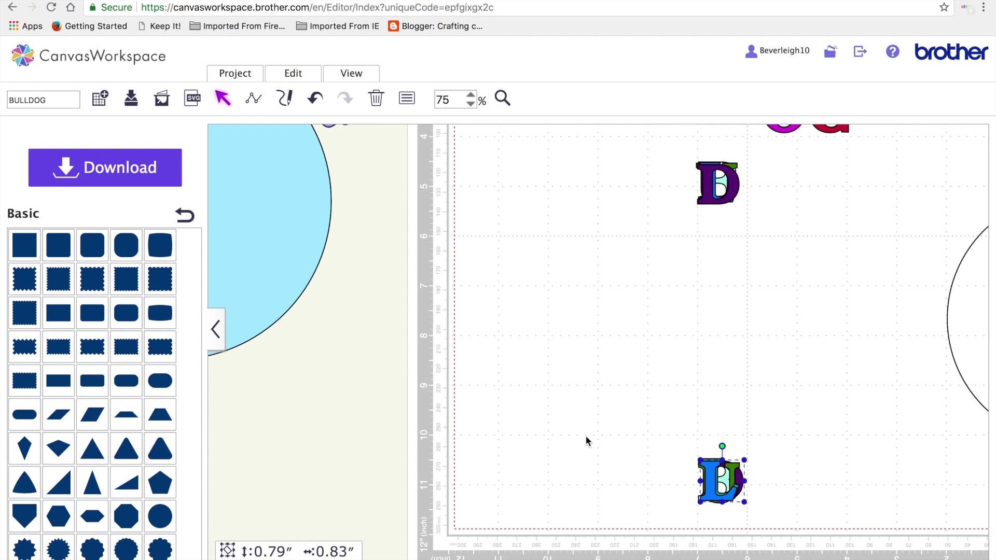
pyautogui.click(293, 73)
pyautogui.click(416, 280)
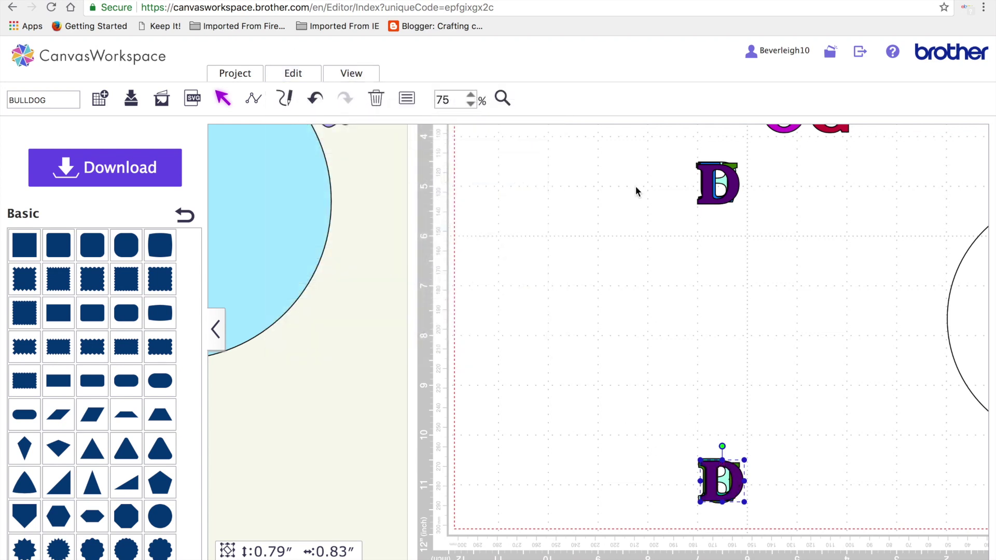
# Bring the second word's magenta O to the front and stack it over the upper letters
pyautogui.scroll(3, 629, 216)
pyautogui.moveTo(785, 215); pyautogui.dragTo(737, 245)
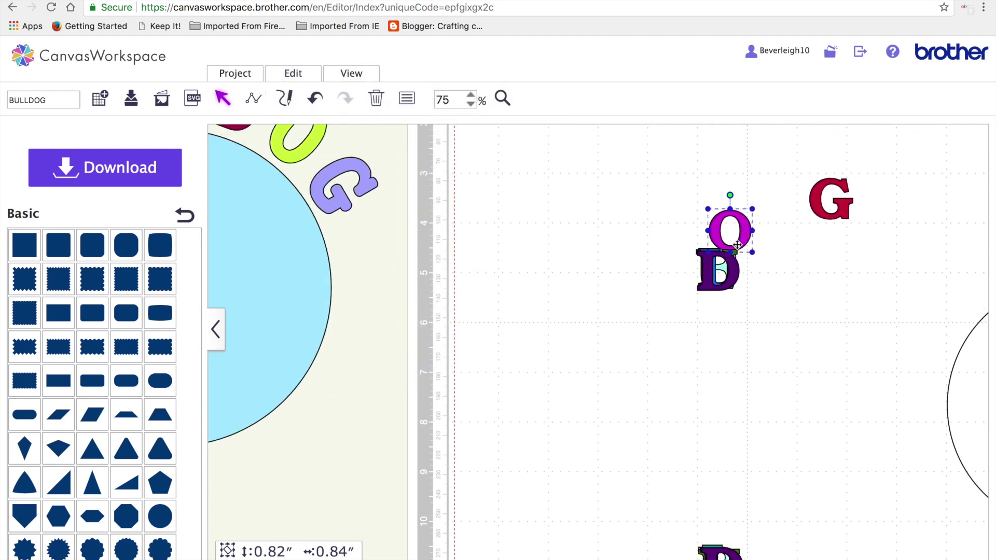
pyautogui.click(290, 73)
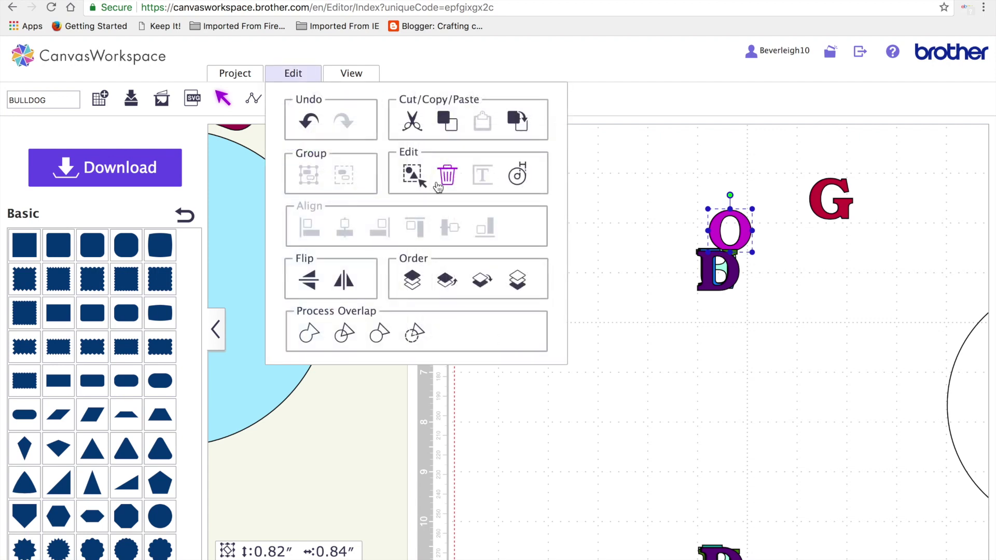
pyautogui.click(415, 280)
pyautogui.moveTo(740, 241); pyautogui.dragTo(732, 274)
# Bring the second word's red G to the front and stack it over the upper letters
pyautogui.click(818, 196)
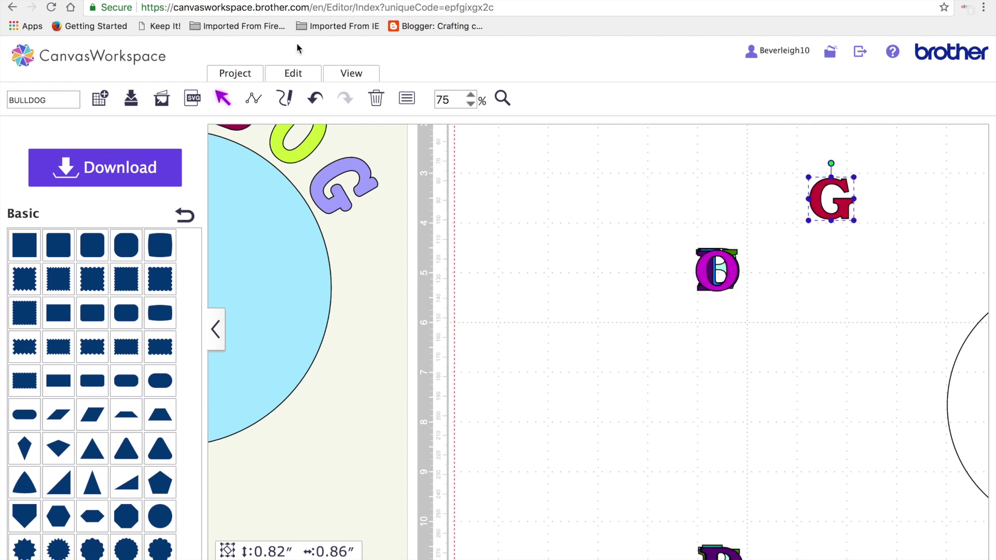
pyautogui.click(293, 73)
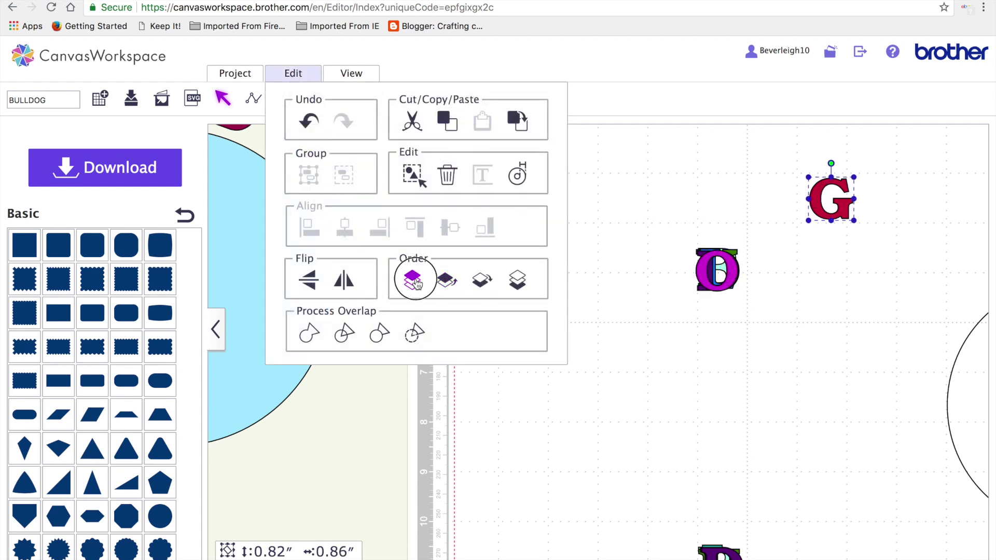
pyautogui.click(412, 280)
pyautogui.moveTo(840, 207); pyautogui.dragTo(731, 277)
# Move the first word's magenta O down to the lower letter stack, bring it to the front and place it over the pile
pyautogui.scroll(1, 777, 310)
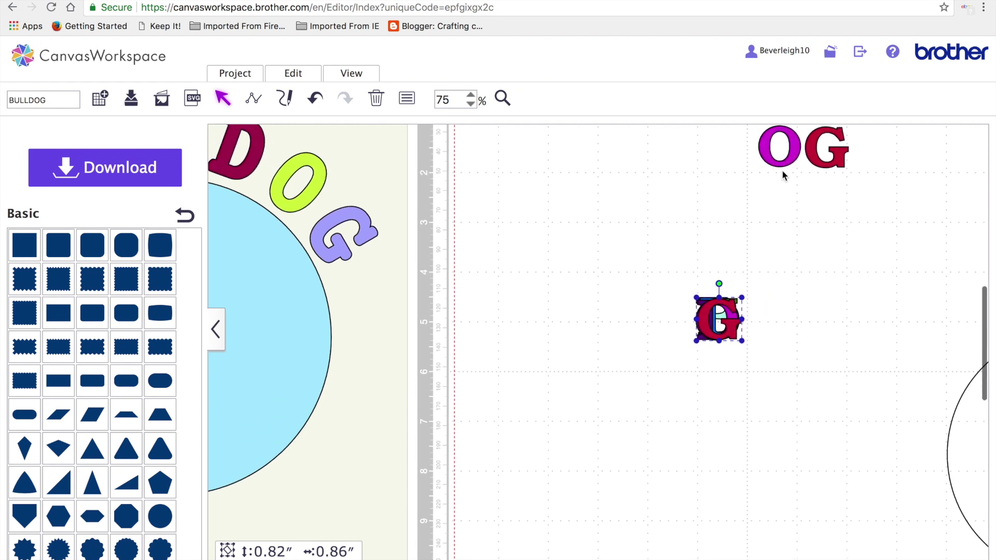
pyautogui.moveTo(782, 156); pyautogui.dragTo(784, 452)
pyautogui.scroll(-4, 835, 452)
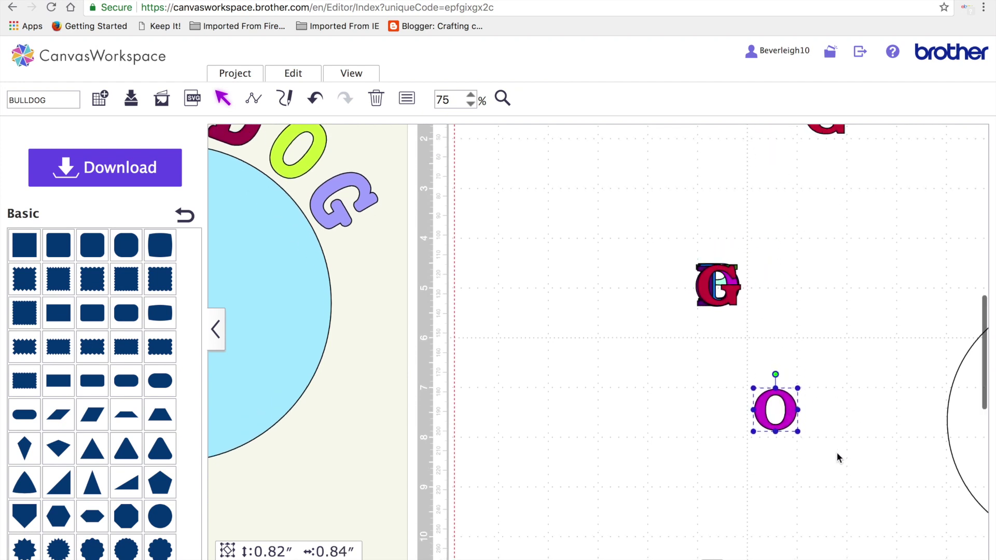
pyautogui.moveTo(784, 282); pyautogui.dragTo(758, 409)
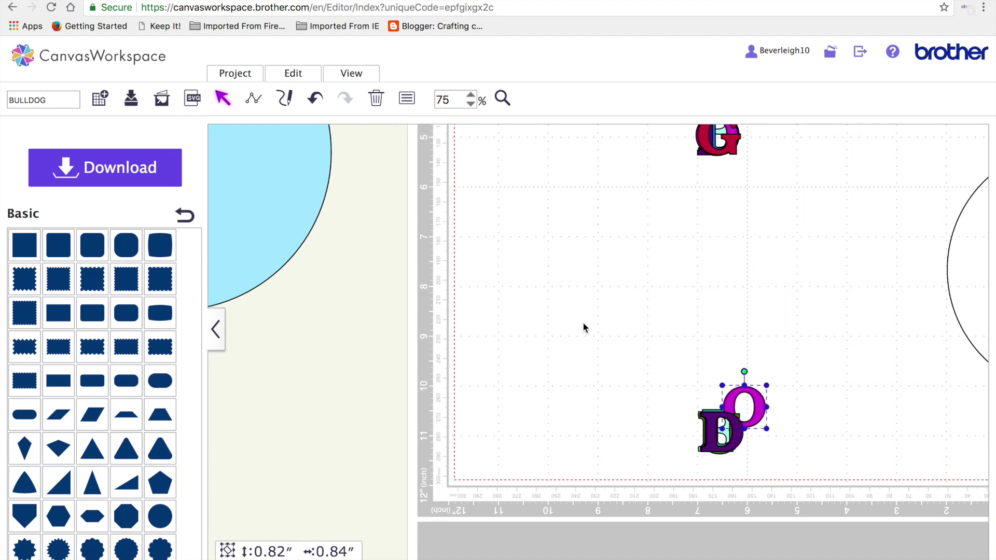
pyautogui.click(293, 73)
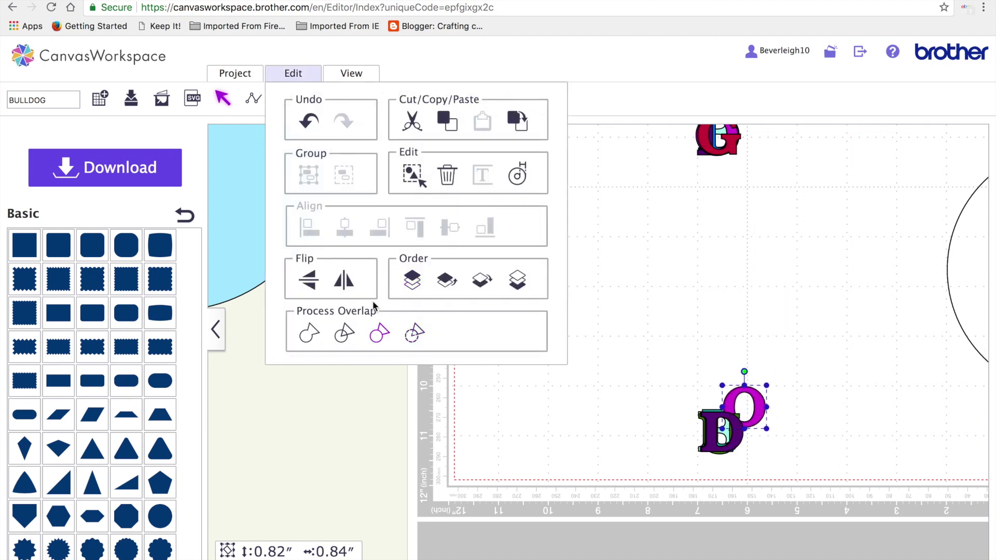
pyautogui.click(412, 280)
pyautogui.moveTo(758, 404); pyautogui.dragTo(732, 421)
# Move the remaining red G down from the first word onto the lower letter stack
pyautogui.scroll(3, 838, 284)
pyautogui.scroll(3, 838, 284)
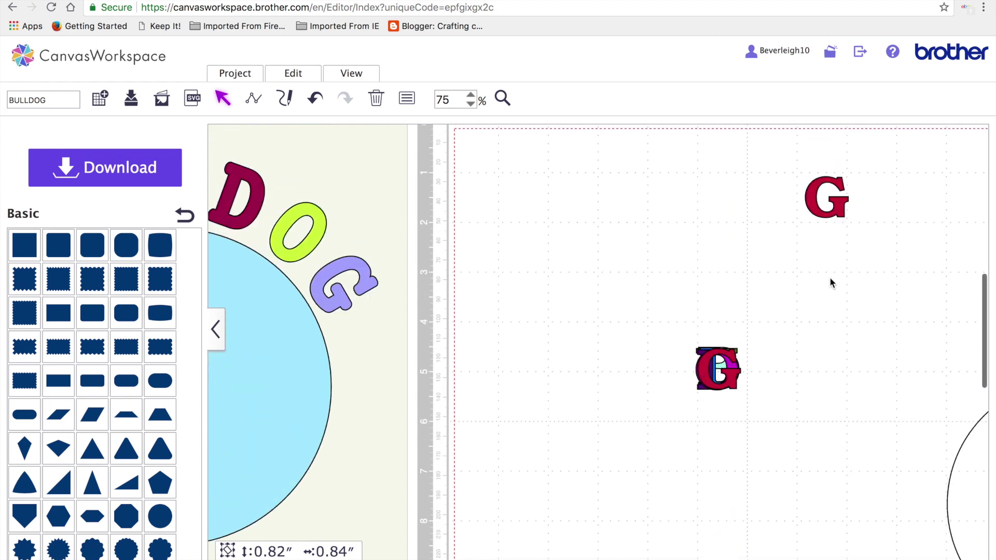
pyautogui.moveTo(832, 229); pyautogui.dragTo(842, 303)
pyautogui.moveTo(841, 230); pyautogui.dragTo(834, 494)
pyautogui.scroll(-3, 835, 493)
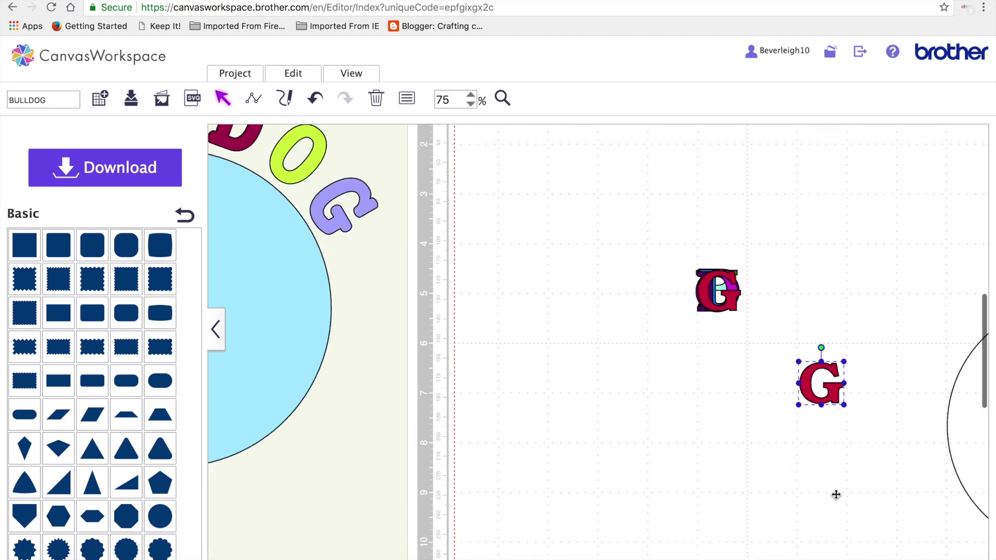
pyautogui.moveTo(833, 340); pyautogui.dragTo(732, 555)
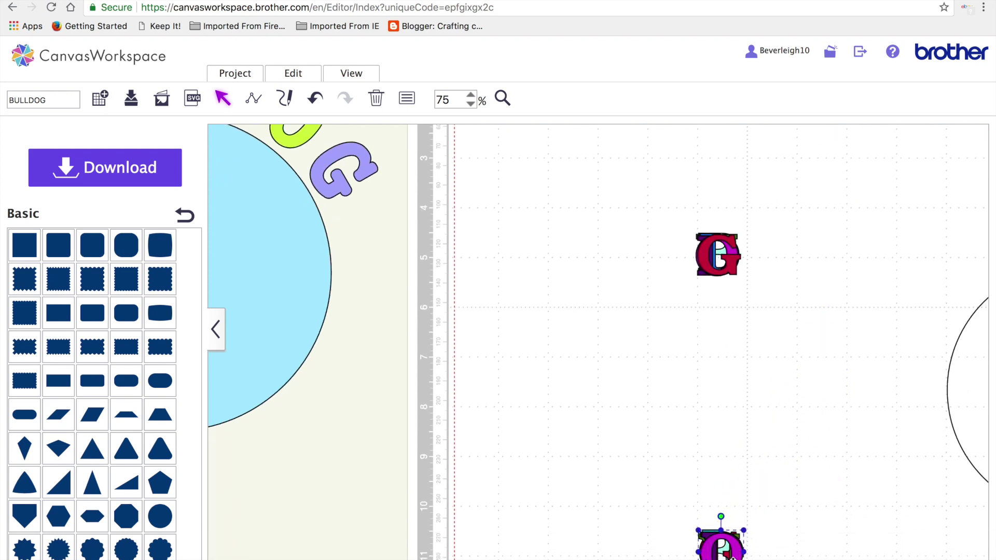
pyautogui.click(294, 73)
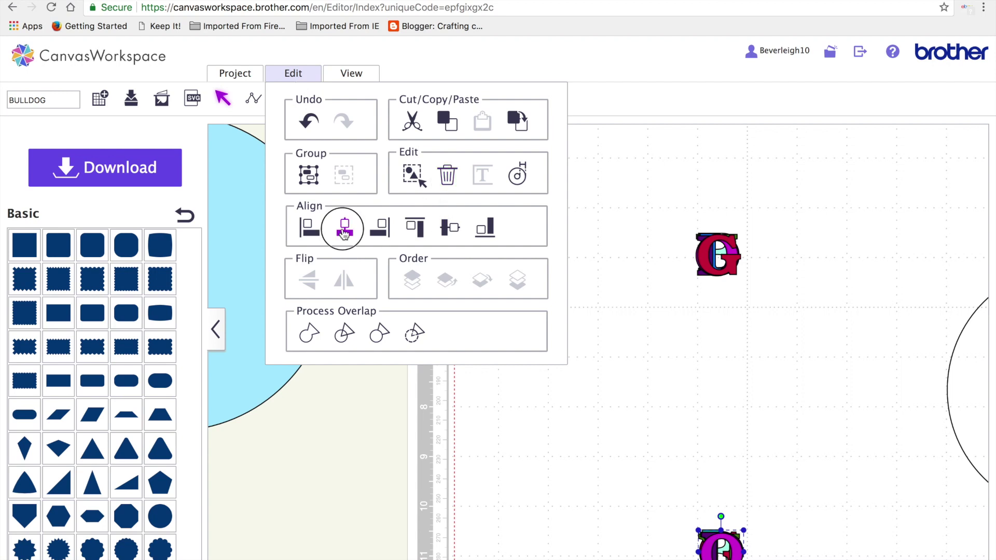
pyautogui.click(343, 228)
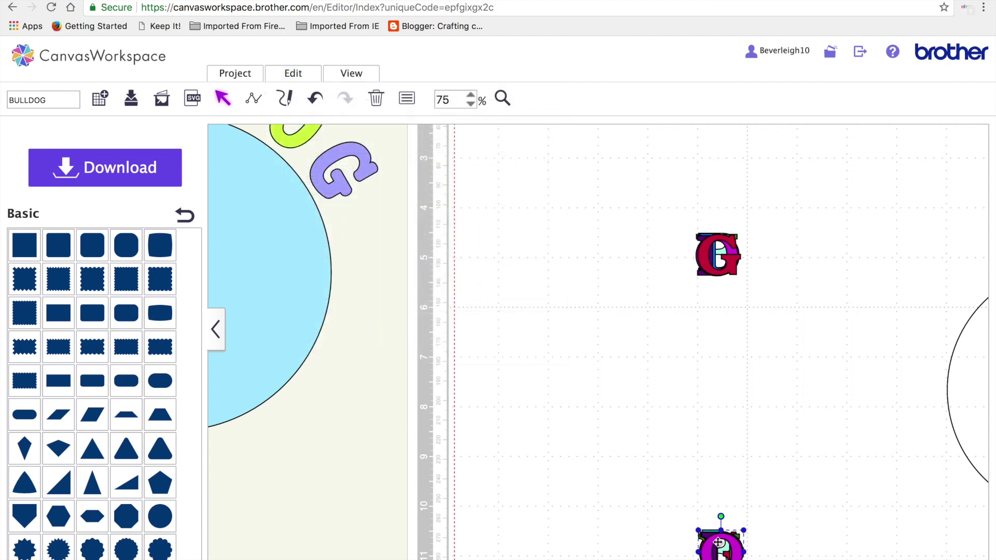
pyautogui.click(299, 75)
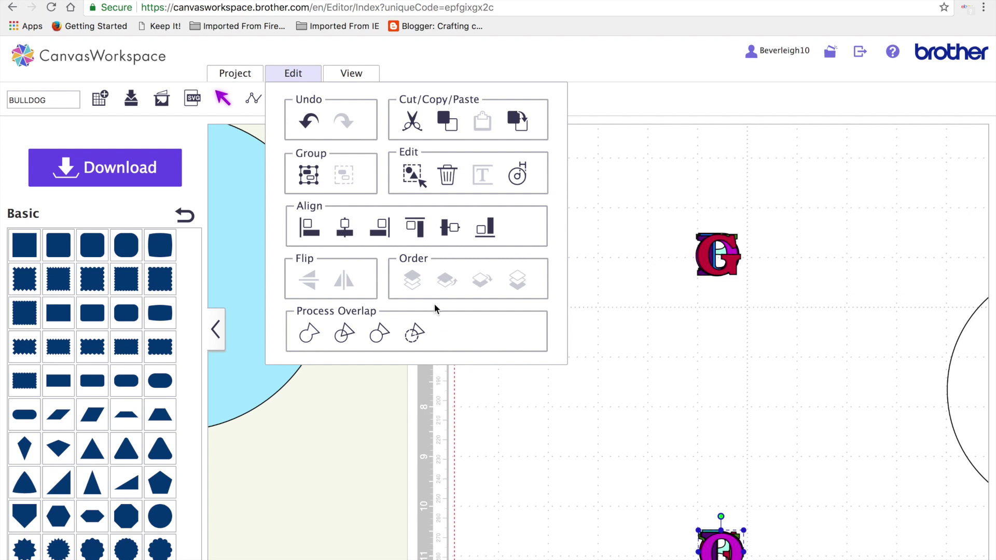
pyautogui.click(454, 207)
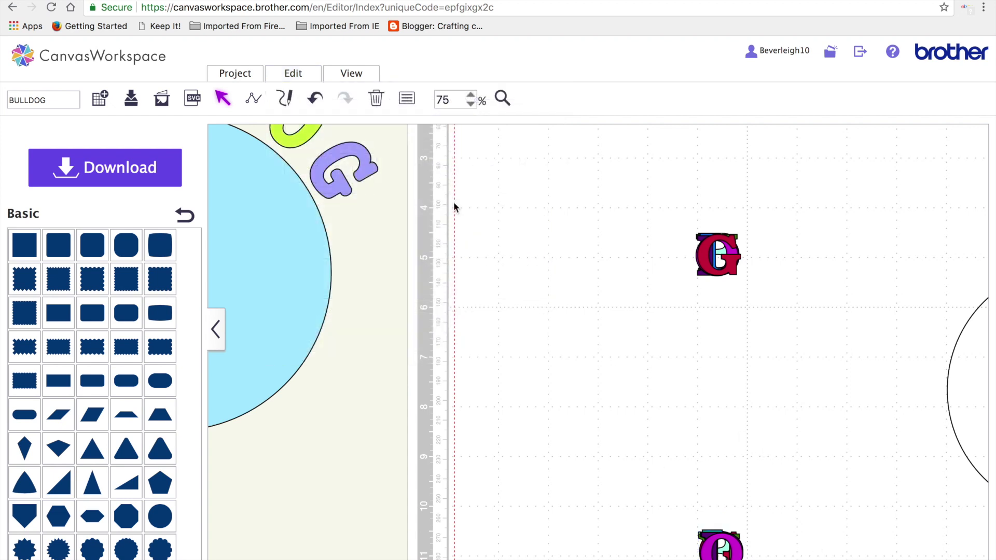
pyautogui.click(317, 98)
# Undo the red G's placement on the lower letter stack and move the G to an empty spot above and left of it
pyautogui.click(317, 98)
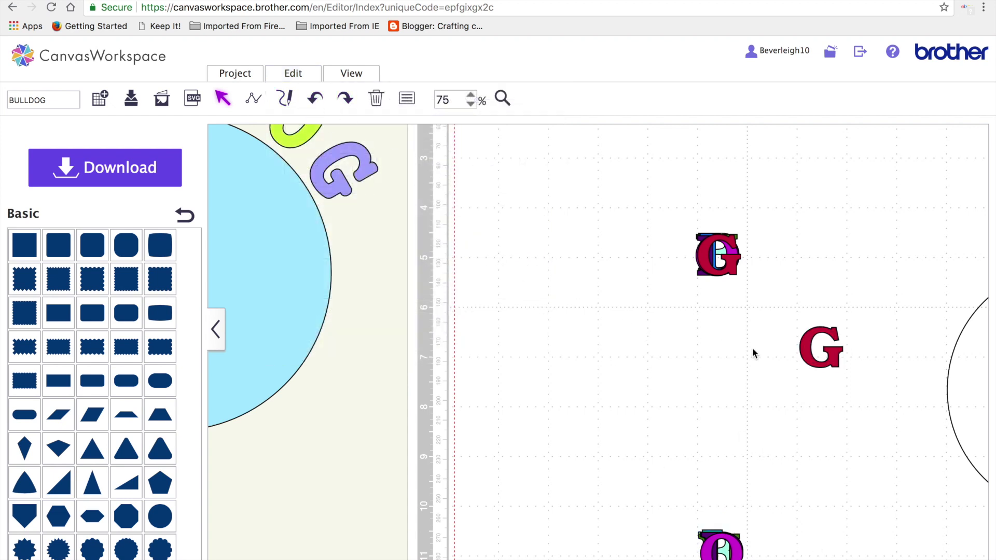
pyautogui.moveTo(803, 353); pyautogui.dragTo(696, 455)
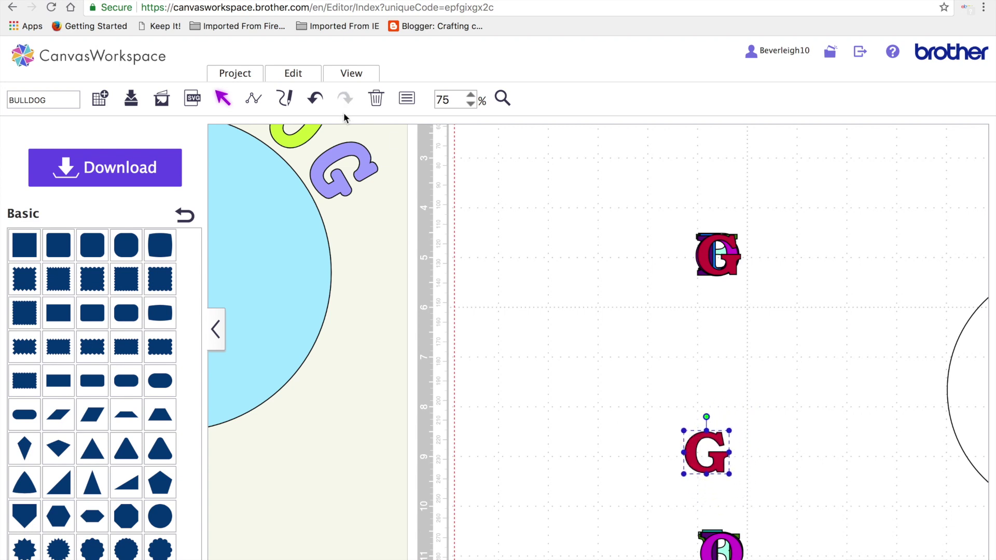
pyautogui.click(307, 74)
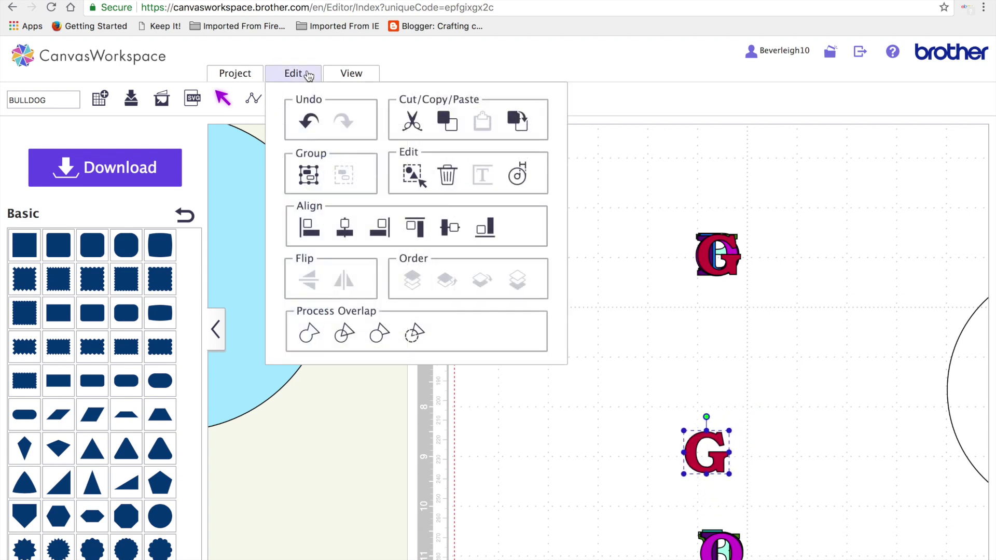
pyautogui.click(745, 459)
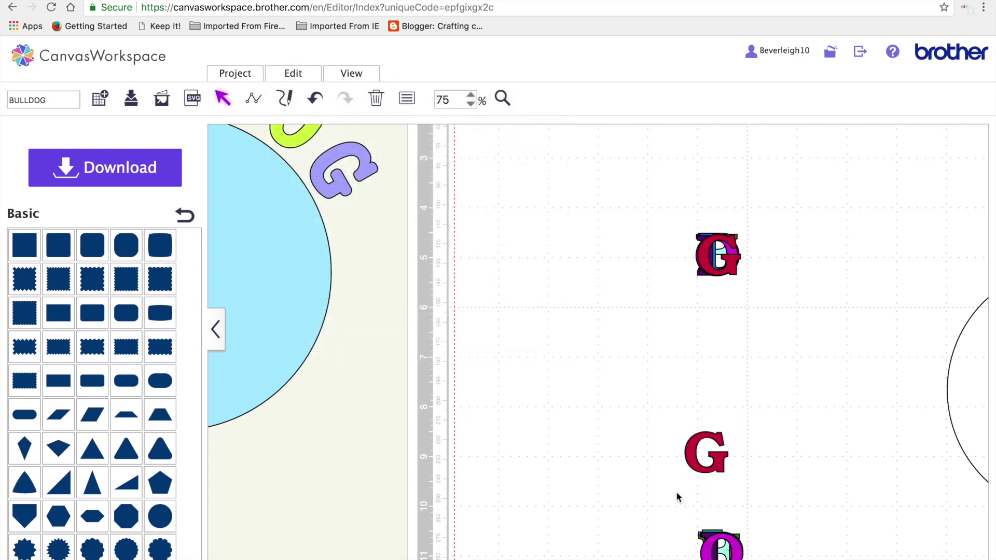
pyautogui.moveTo(704, 465); pyautogui.dragTo(616, 452)
pyautogui.click(571, 285)
pyautogui.click(337, 174)
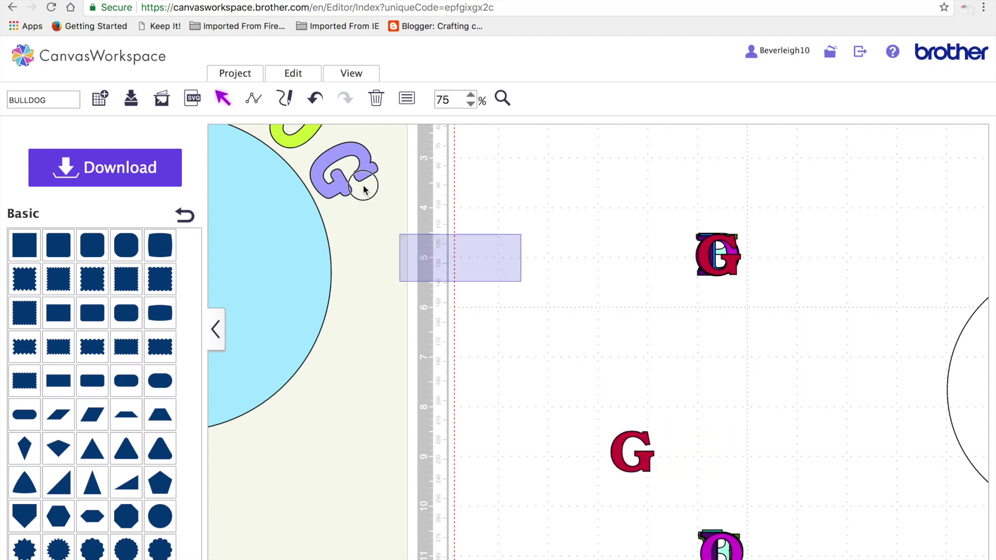
pyautogui.click(411, 346)
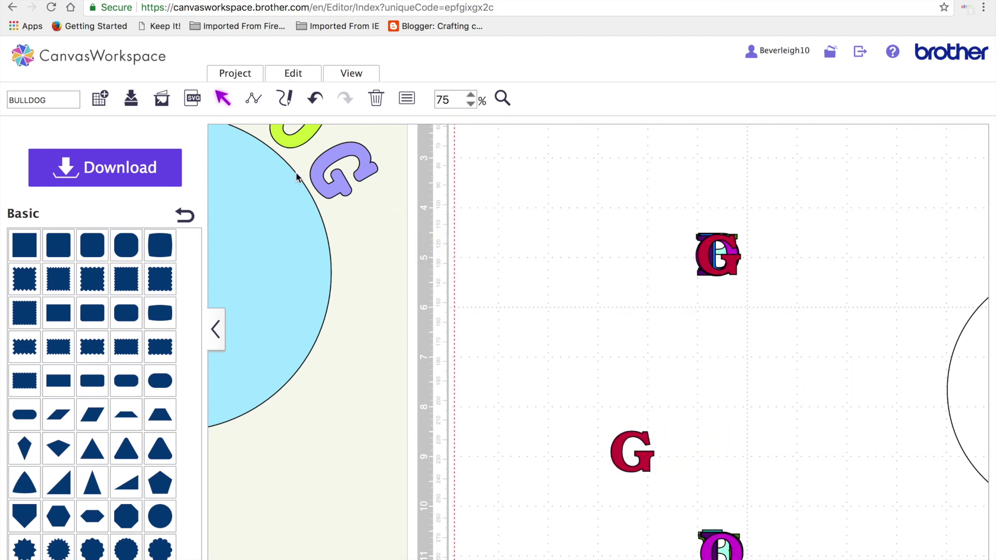
# Re-enter BULLDOG as the project title and save the project
pyautogui.click(78, 98)
pyautogui.press('BackSpace')
pyautogui.press('BackSpace')
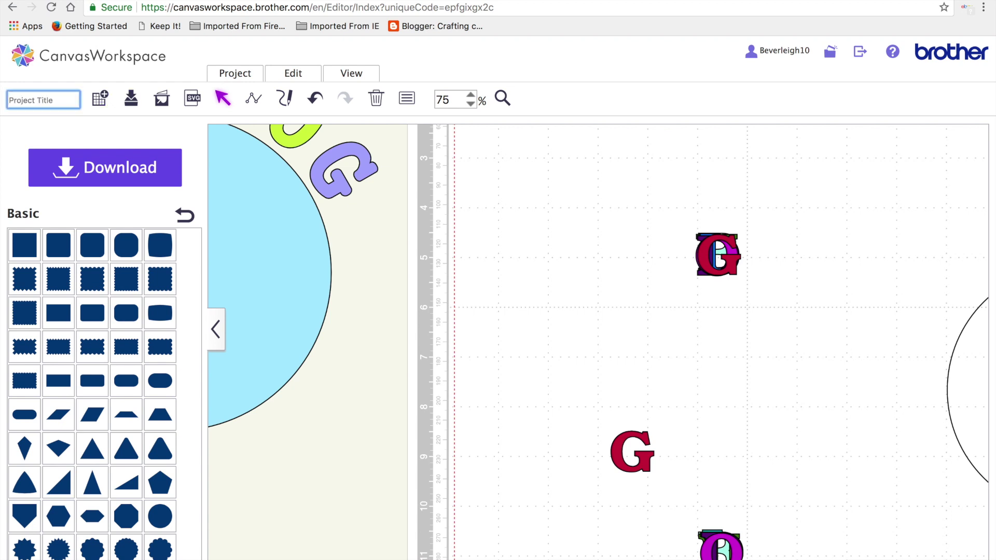
pyautogui.write('BULLDOG')
pyautogui.click(131, 98)
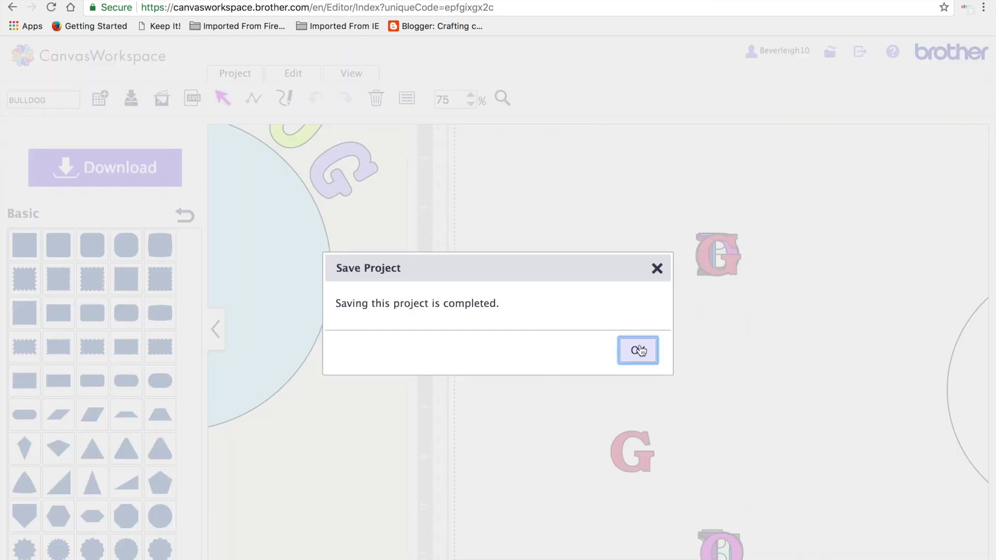
pyautogui.click(638, 351)
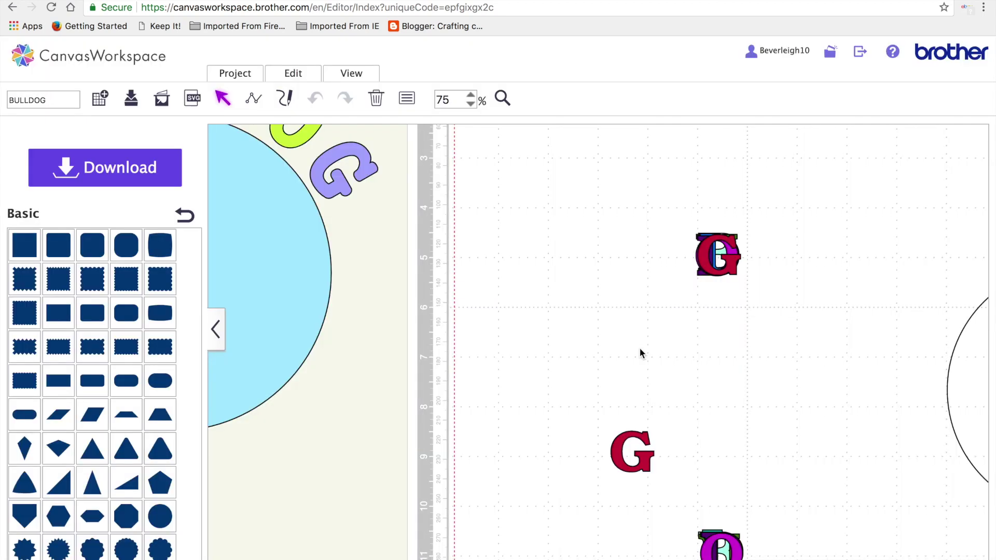
# Bring the loose red G to the front and place it over the lower letter stack
pyautogui.click(647, 461)
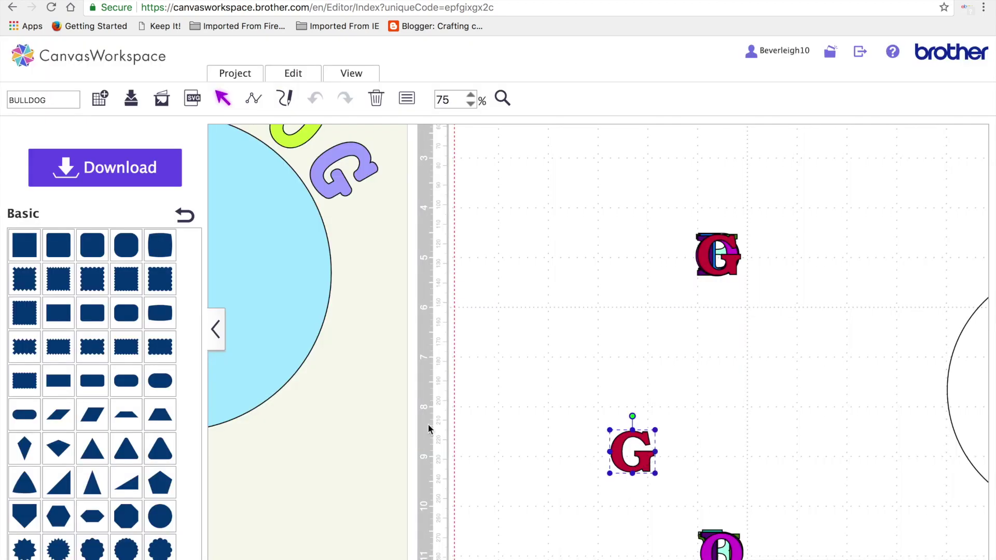
pyautogui.click(305, 77)
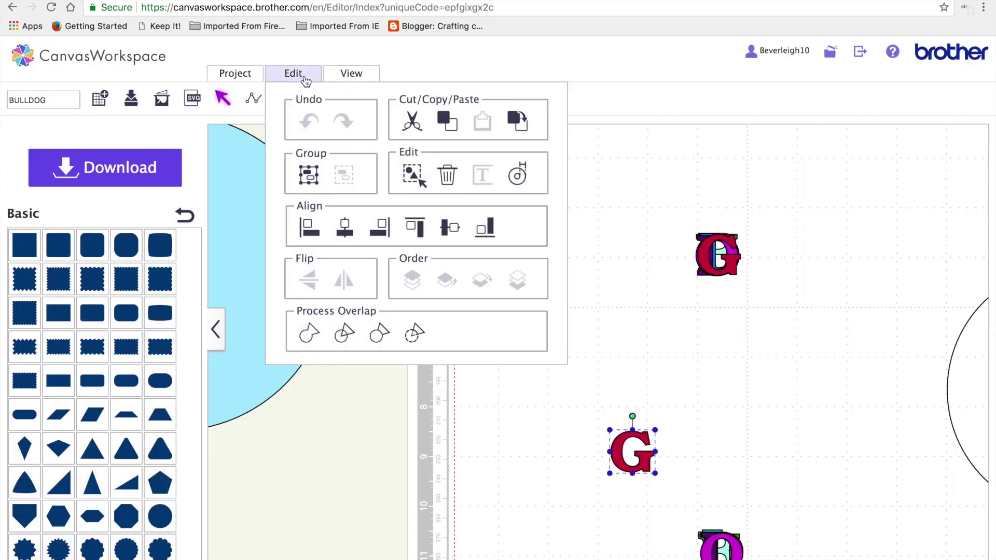
pyautogui.click(758, 400)
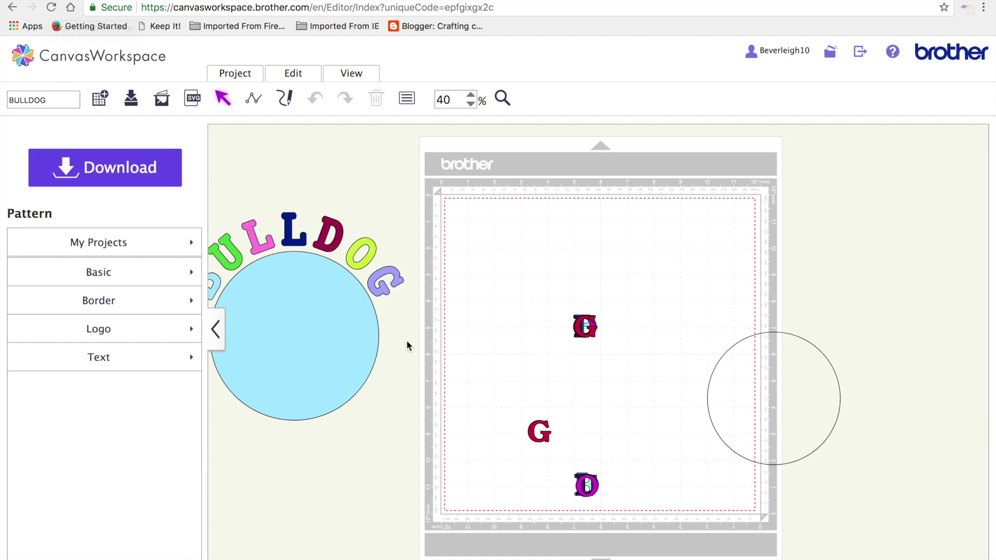
pyautogui.click(534, 427)
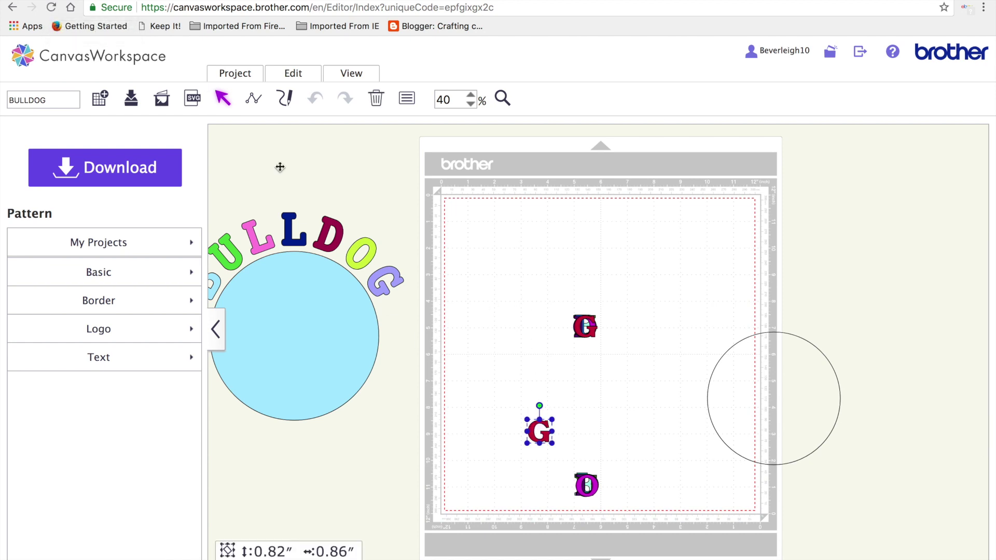
pyautogui.click(293, 73)
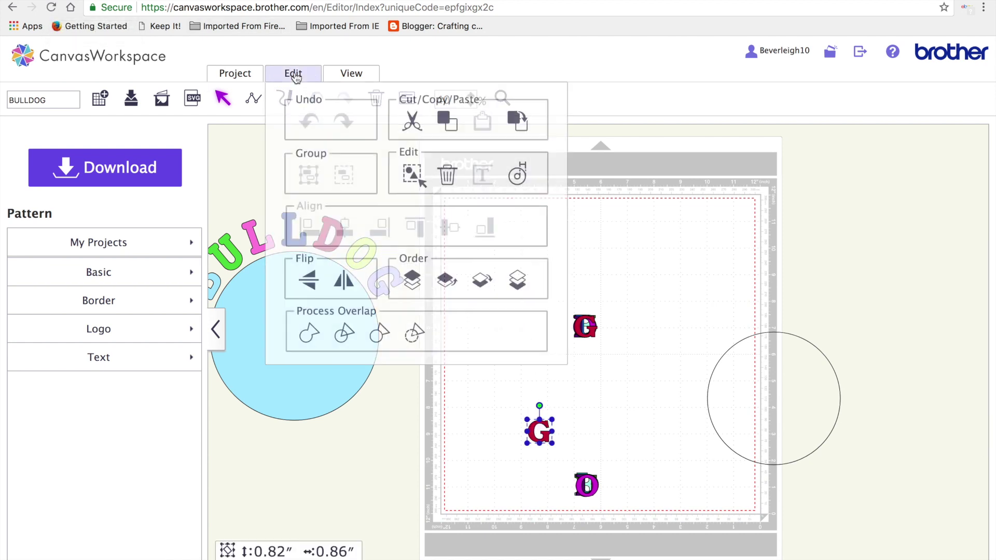
pyautogui.click(413, 286)
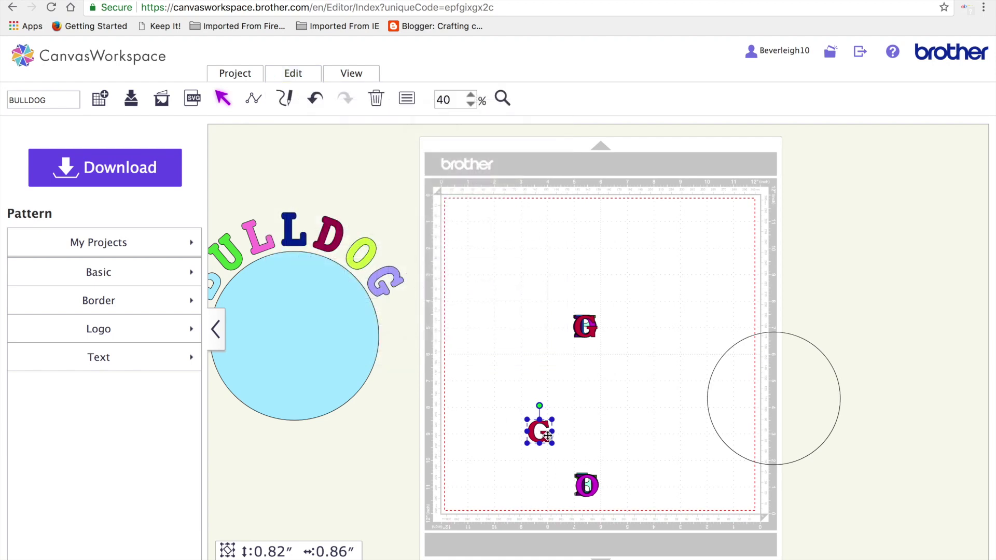
pyautogui.moveTo(547, 435); pyautogui.dragTo(593, 489)
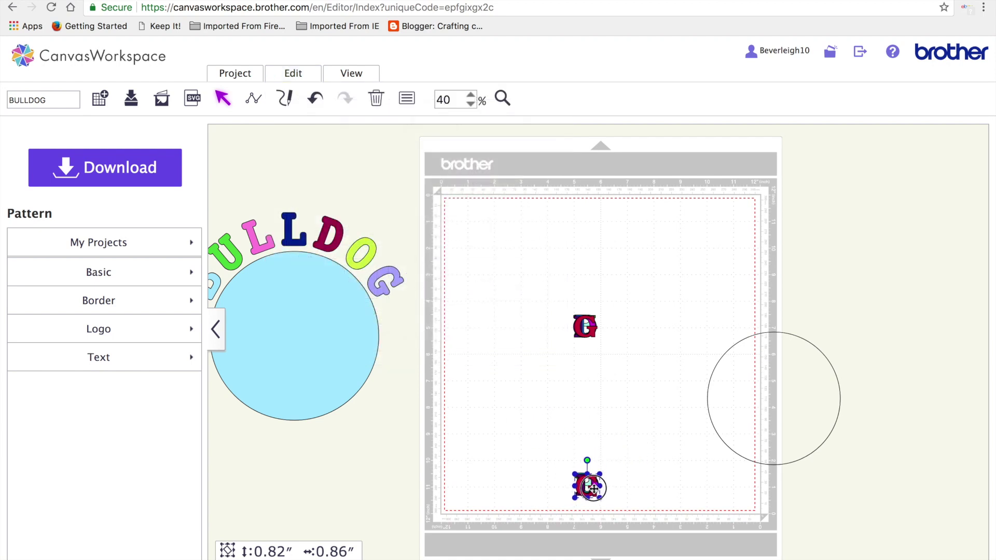
# Align all letters of the upper stack on their centres, both horizontally and vertically
pyautogui.moveTo(562, 284); pyautogui.dragTo(626, 363)
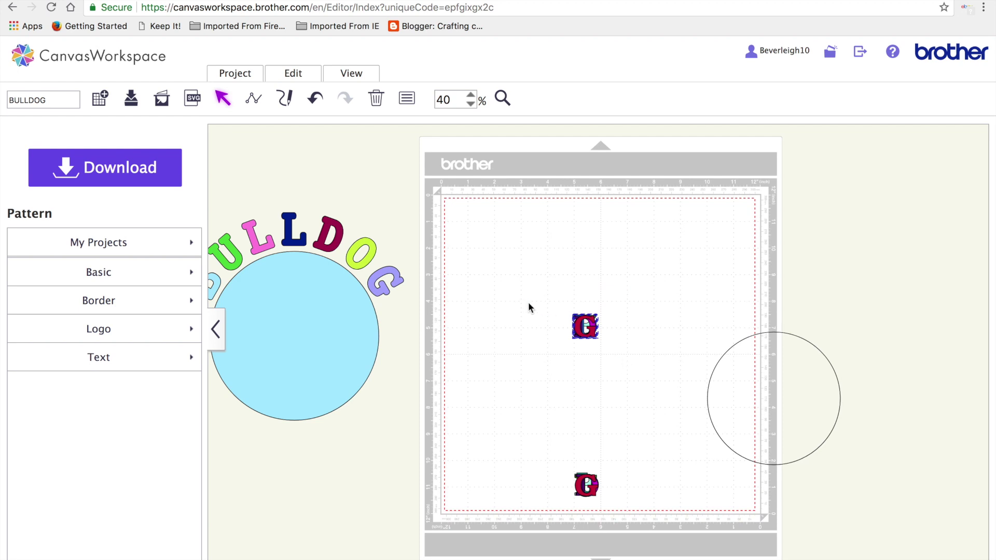
pyautogui.click(306, 73)
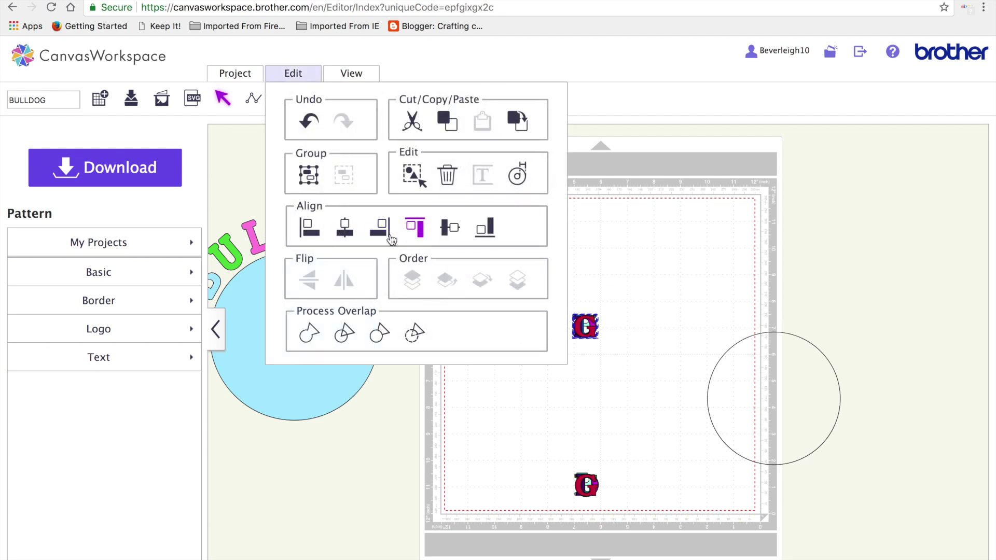
pyautogui.click(347, 231)
pyautogui.click(294, 76)
pyautogui.click(450, 227)
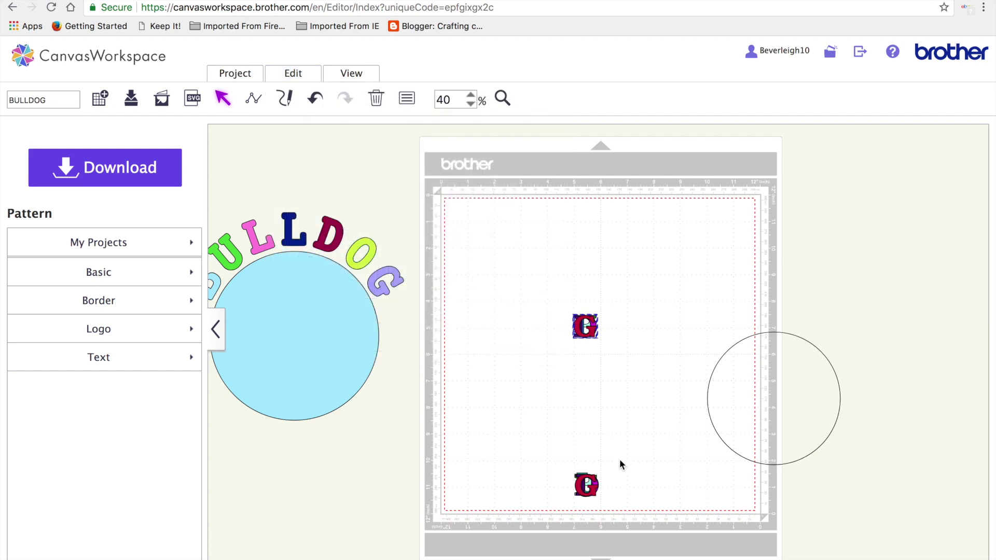
# Align all letters of the lower stack on their centres, both horizontally and vertically
pyautogui.moveTo(553, 457); pyautogui.dragTo(617, 512)
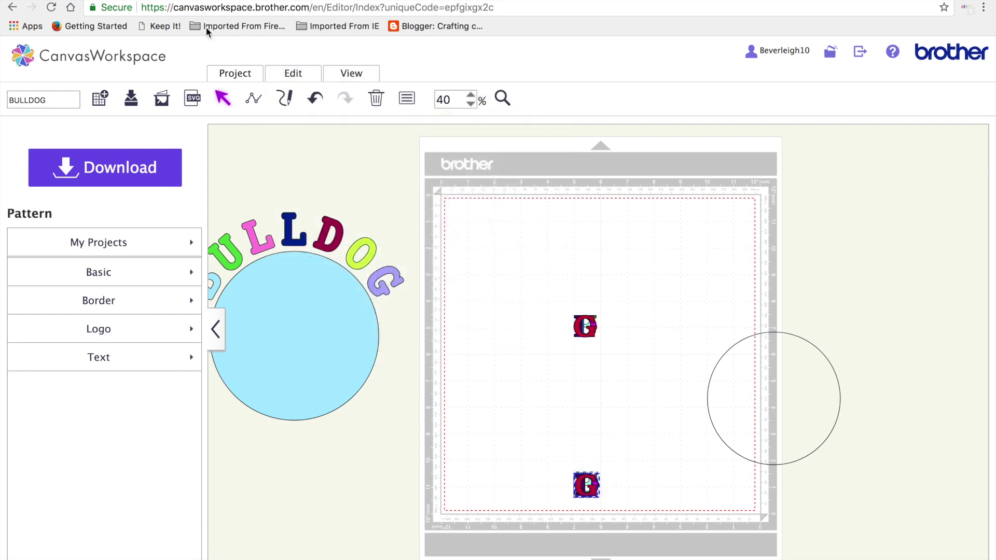
pyautogui.click(285, 77)
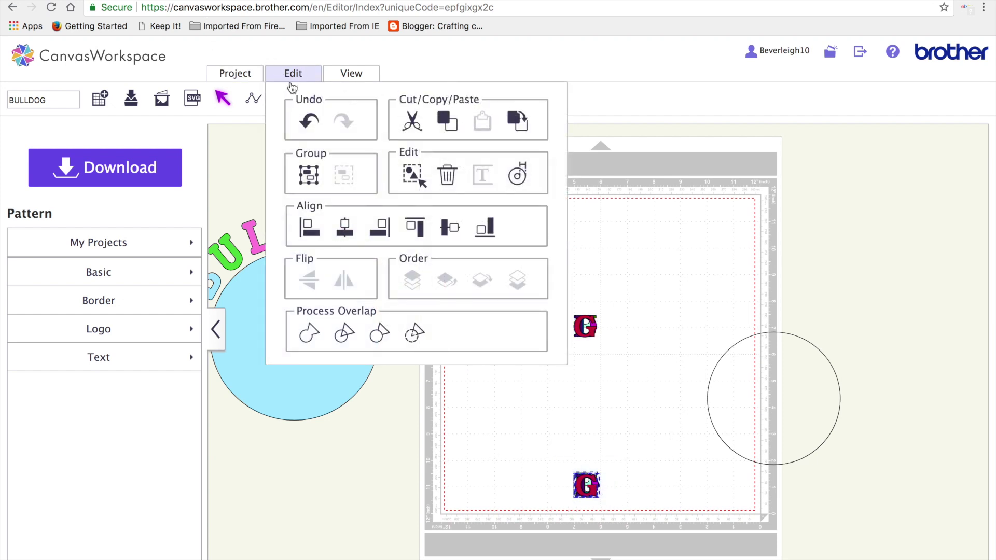
pyautogui.click(345, 228)
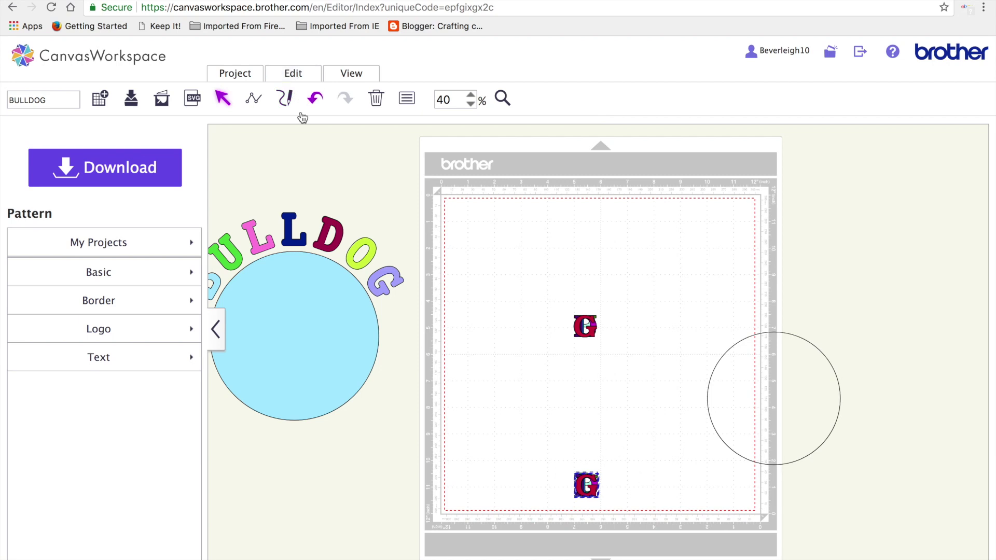
pyautogui.click(293, 73)
pyautogui.click(450, 230)
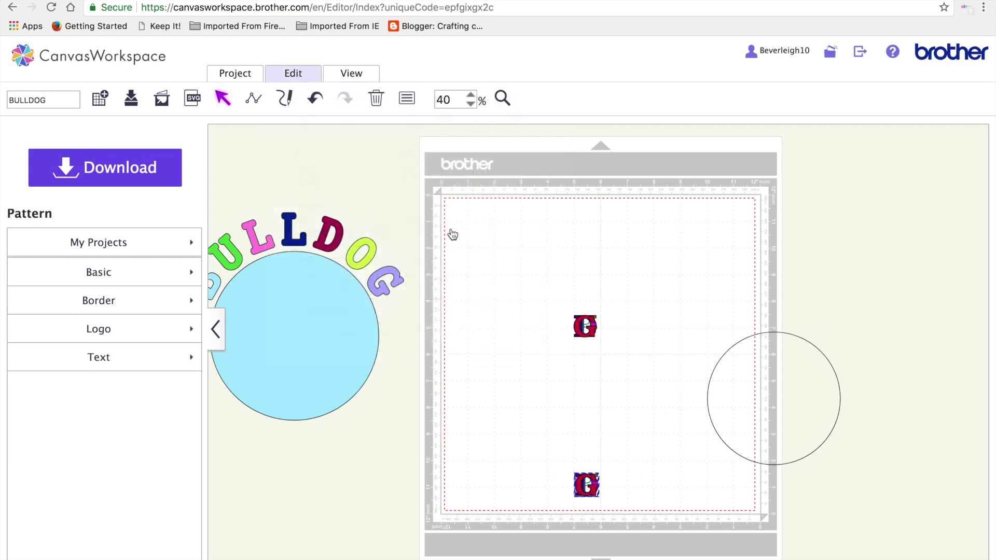
# Place the circle between the two letter stacks and move the circle and both stacks together higher on the mat
pyautogui.moveTo(756, 382)
pyautogui.mouseDown()
pyautogui.moveTo(566, 391)
pyautogui.moveTo(573, 389)
pyautogui.mouseUp()
pyautogui.moveTo(505, 253); pyautogui.dragTo(649, 505)
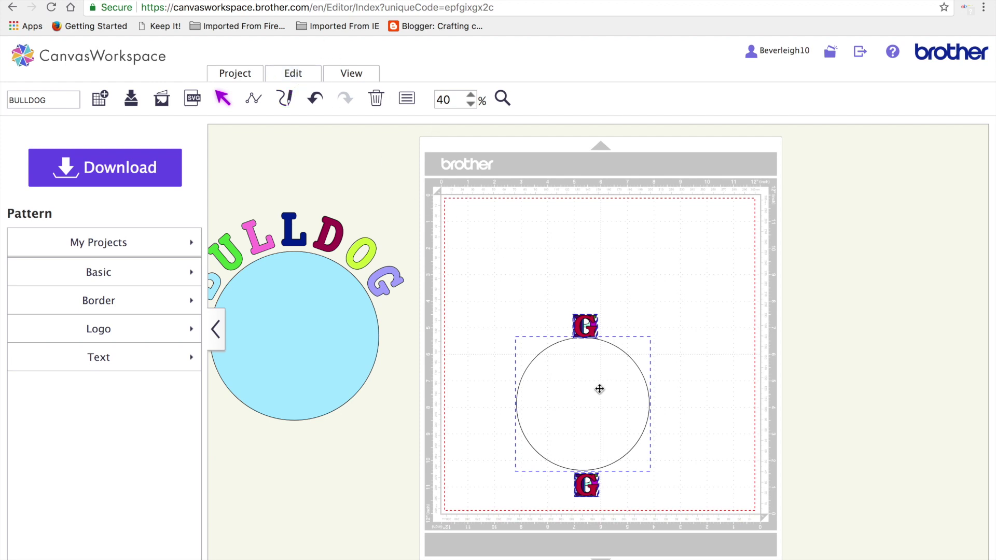
pyautogui.moveTo(596, 389); pyautogui.dragTo(606, 321)
# Centre-align the circle and both letter stacks with each other horizontally
pyautogui.click(292, 73)
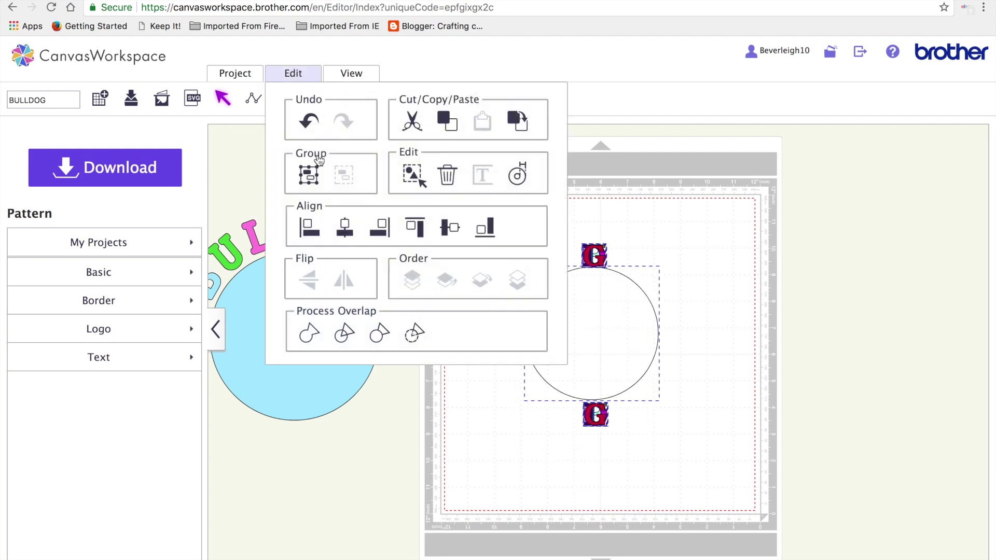
pyautogui.click(346, 232)
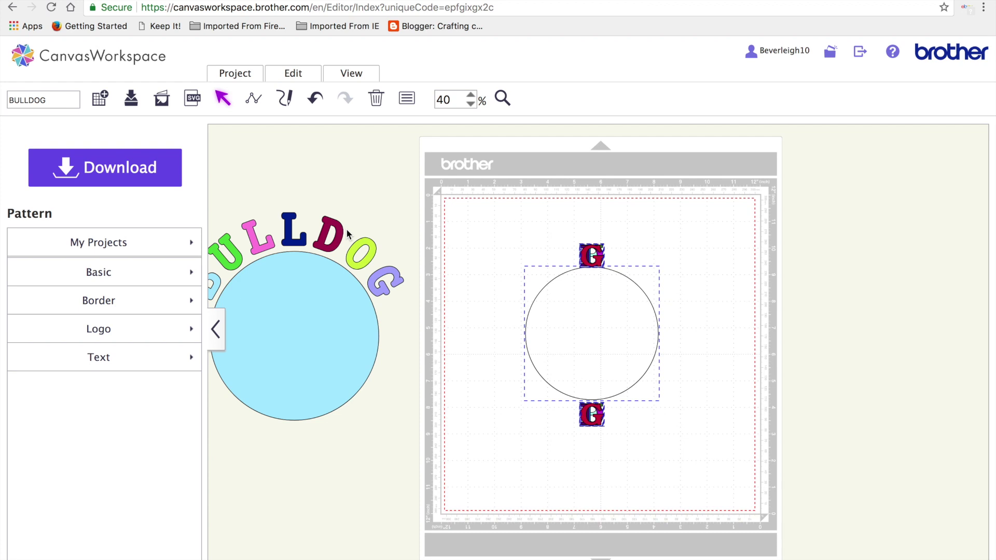
pyautogui.click(707, 369)
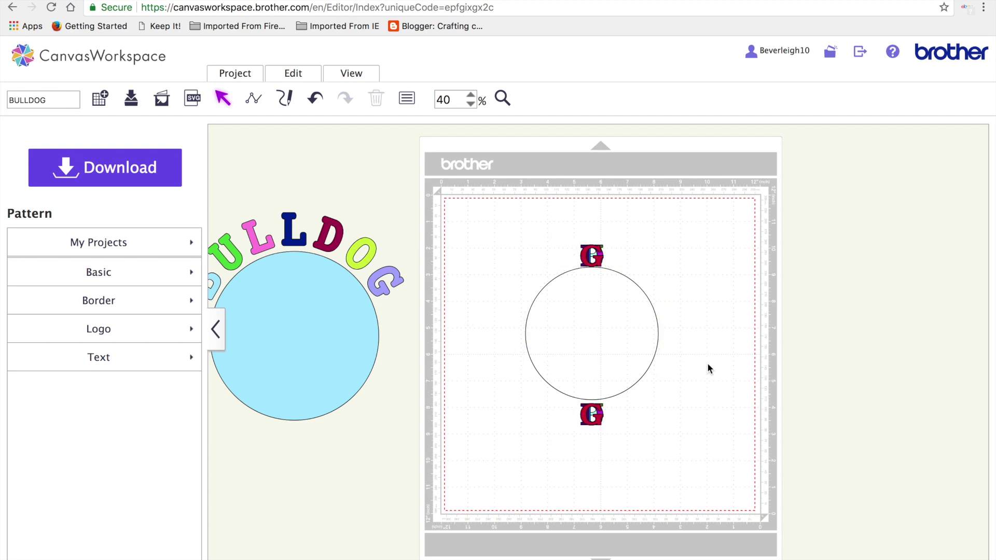
# Move the circle out to the mat's right edge, then set the zoom to 75% and open the object properties beside the letter stacks
pyautogui.moveTo(600, 334); pyautogui.dragTo(819, 325)
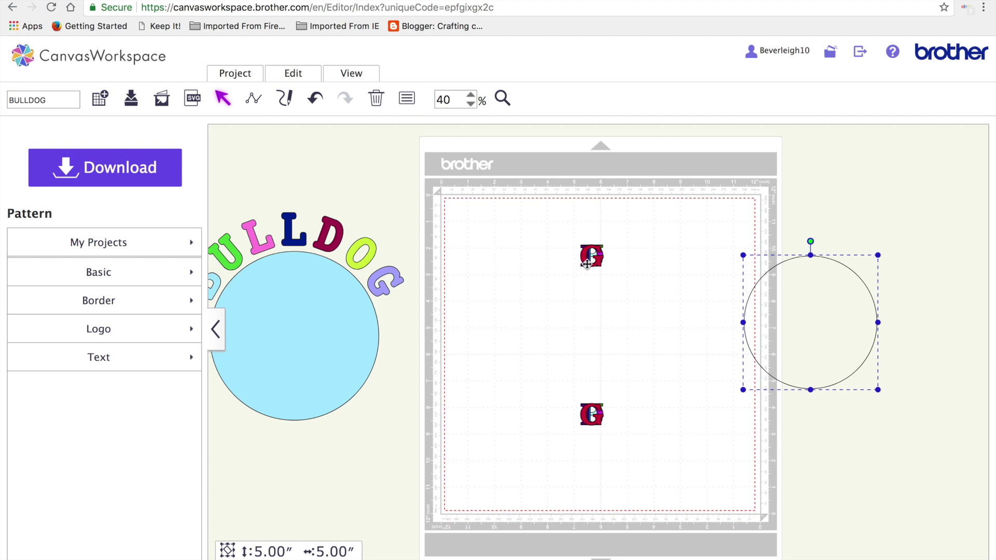
pyautogui.click(457, 104)
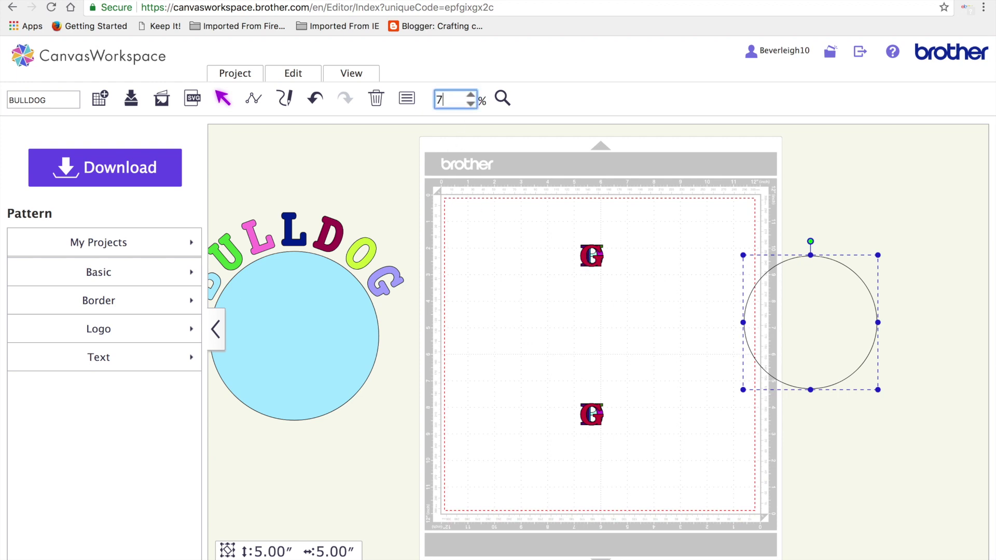
pyautogui.scroll(-2, 495, 282)
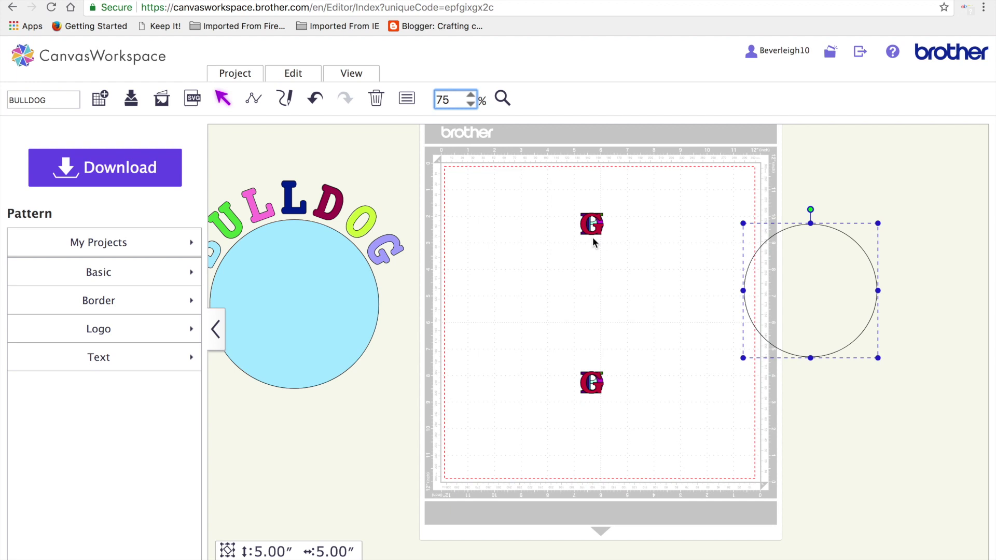
pyautogui.click(407, 98)
pyautogui.moveTo(449, 133); pyautogui.dragTo(362, 160)
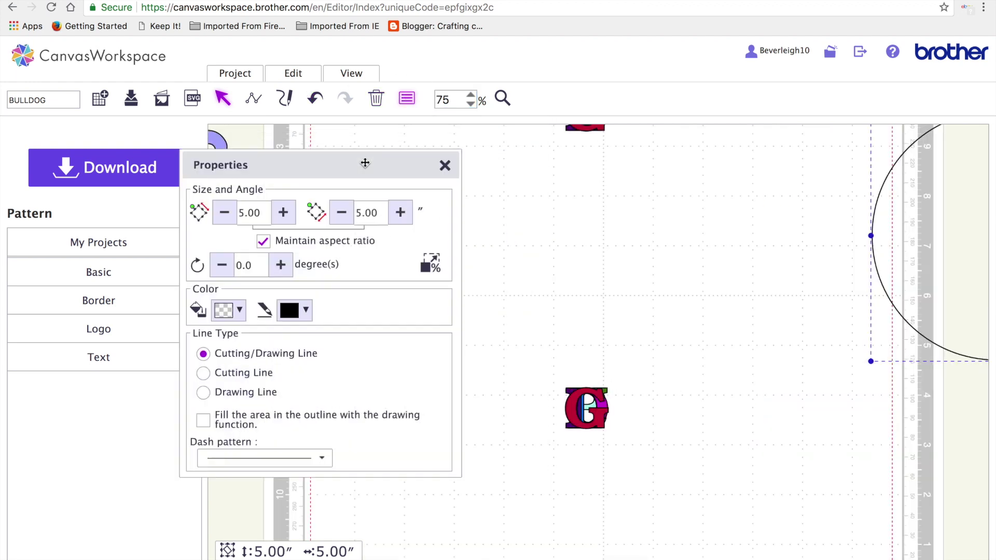
# Group the red G from the upper stack with the red G from the lower stack and rotate the pair 60 degrees
pyautogui.scroll(4, 550, 184)
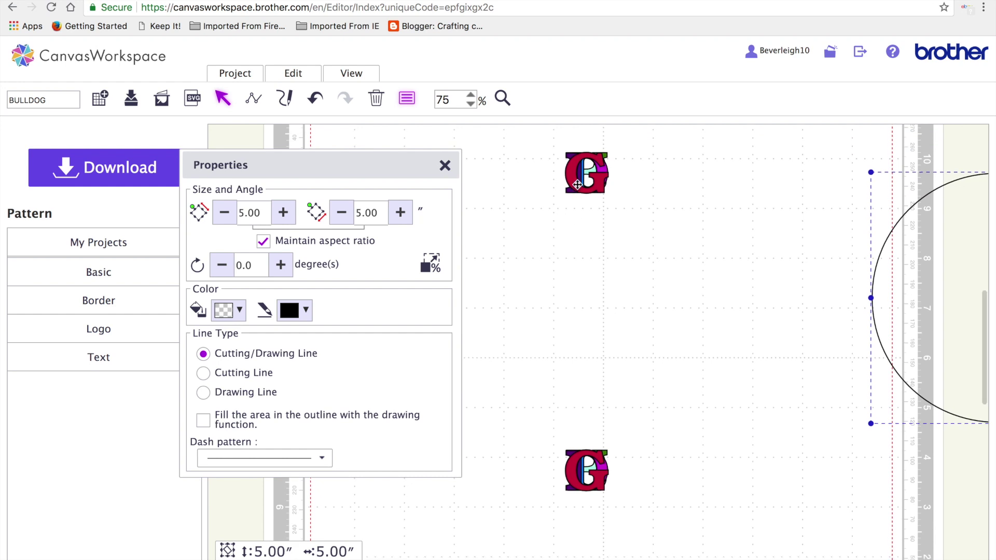
pyautogui.click(577, 184)
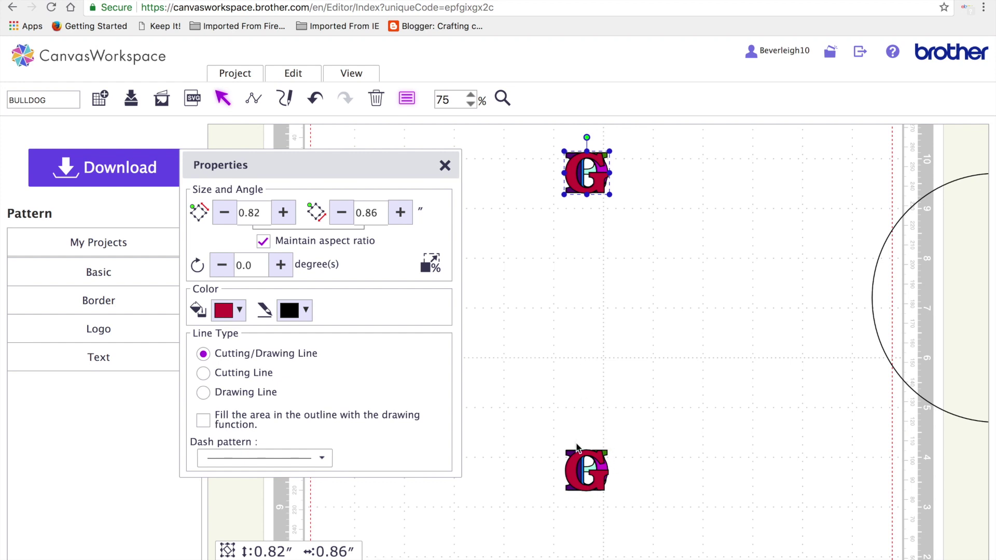
pyautogui.click(575, 468)
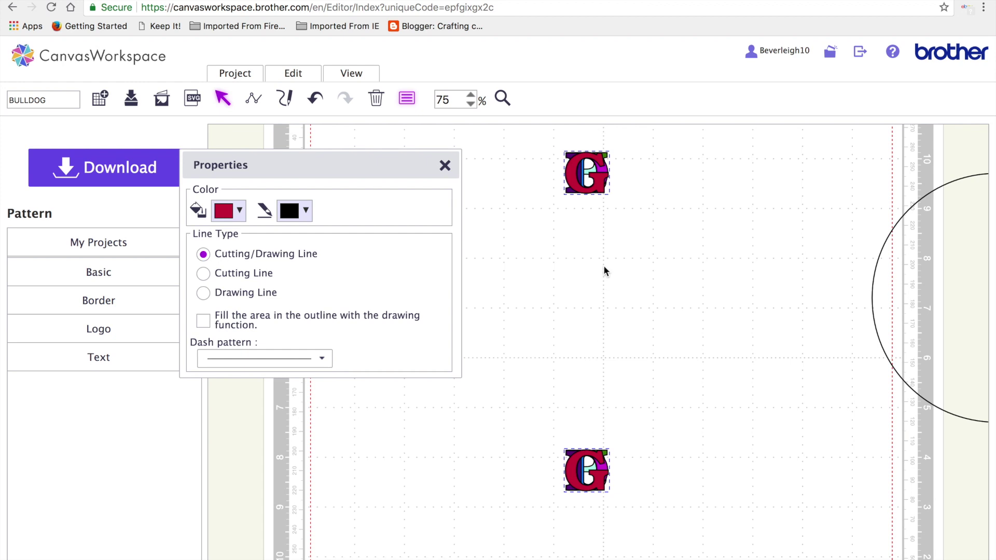
pyautogui.click(310, 78)
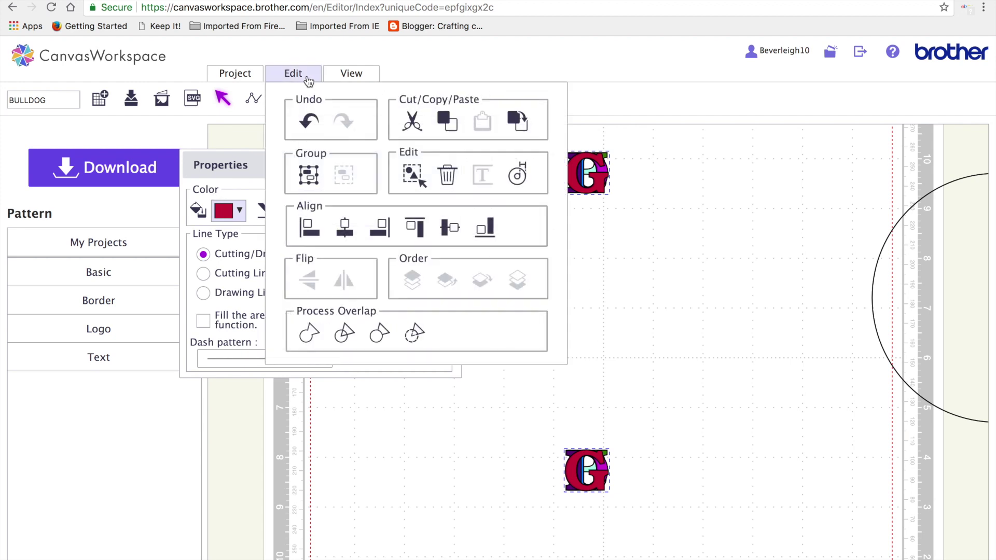
pyautogui.click(310, 176)
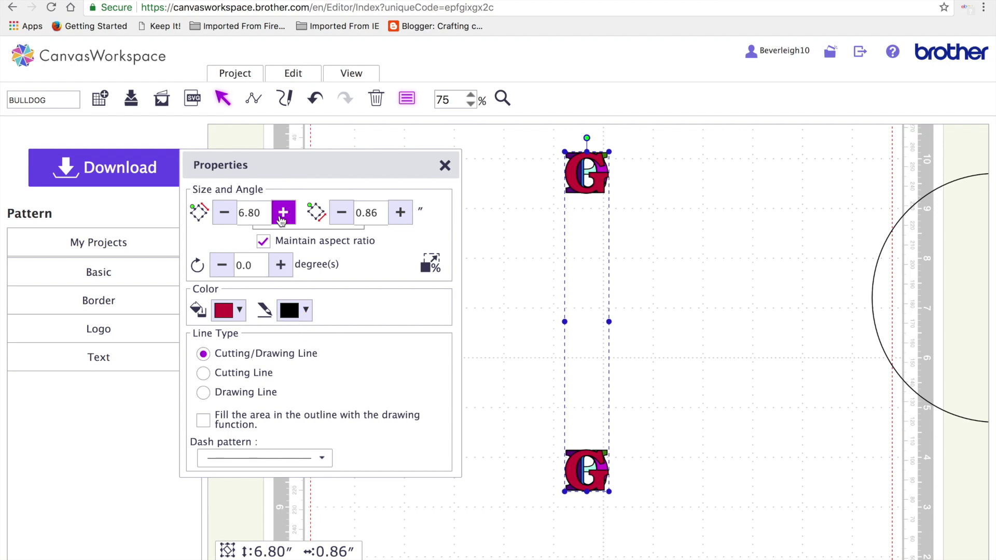
pyautogui.click(260, 268)
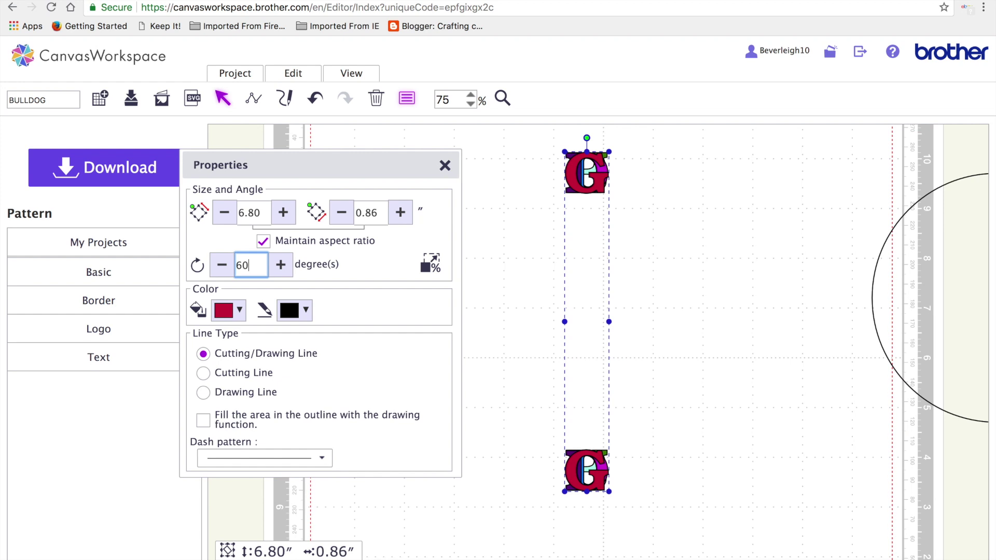
pyautogui.press('Return')
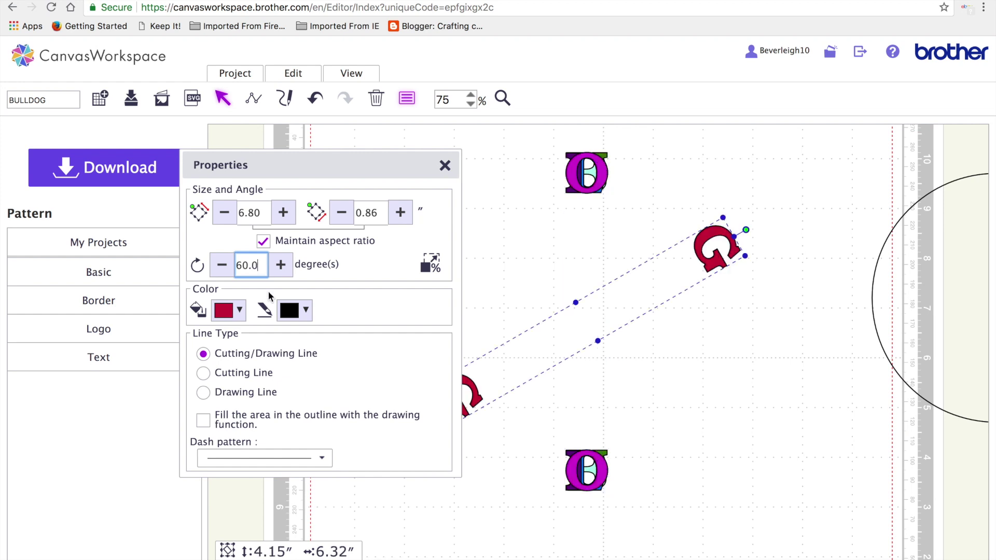
# Group the magenta O letters of both stacks and set the pair's rotation to 40 degrees
pyautogui.click(595, 185)
pyautogui.click(600, 176)
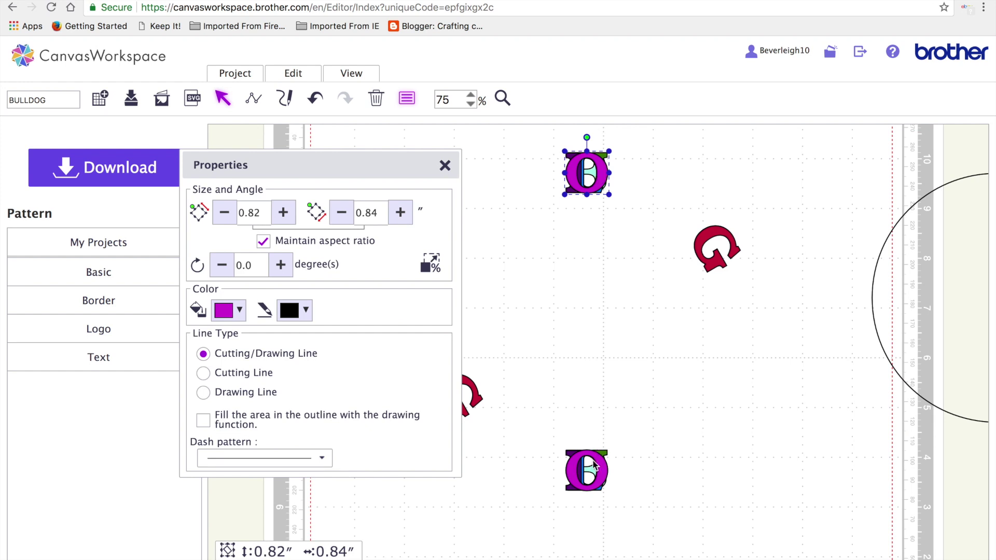
pyautogui.keyDown('shift'); pyautogui.click(599, 476); pyautogui.keyUp('shift')
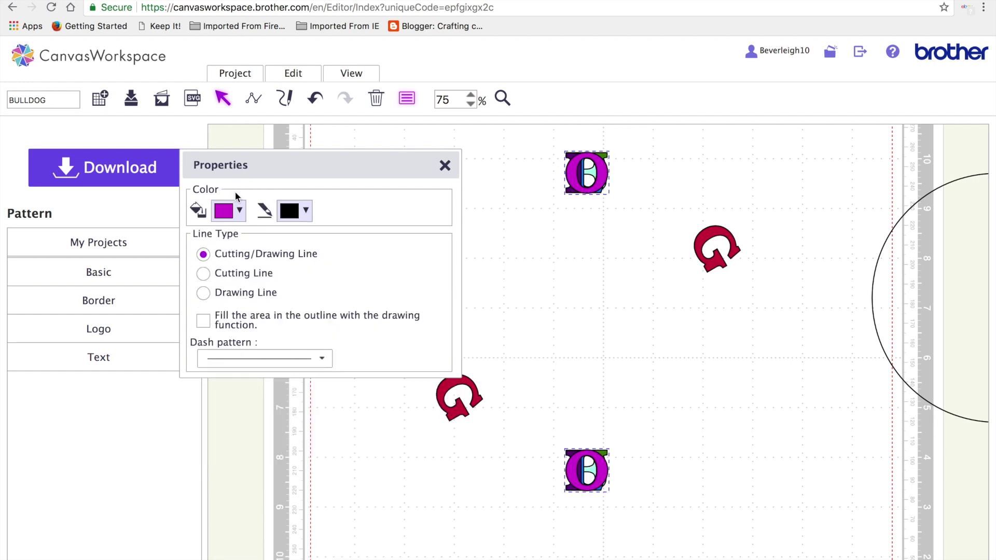
pyautogui.click(314, 77)
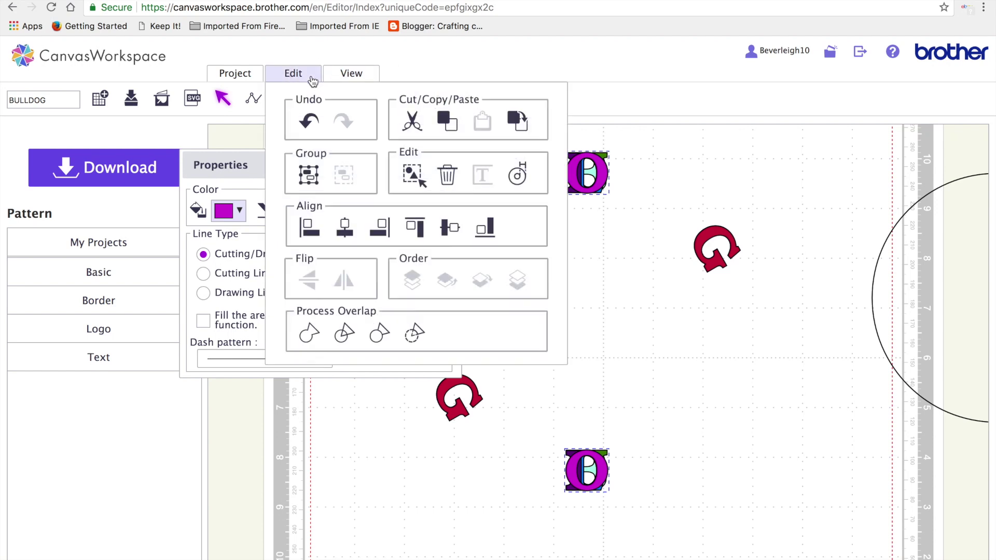
pyautogui.click(314, 176)
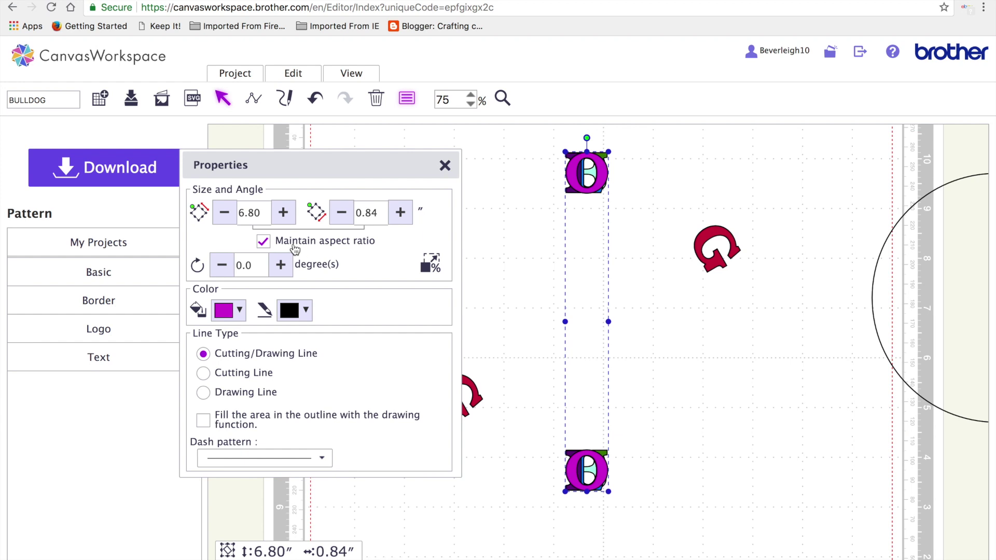
pyautogui.click(263, 265)
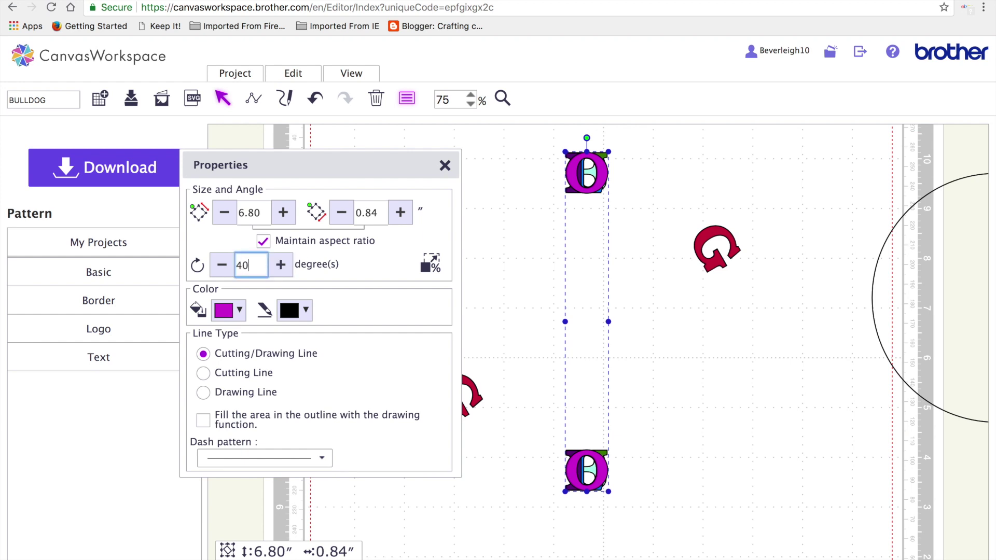
pyautogui.press('Return')
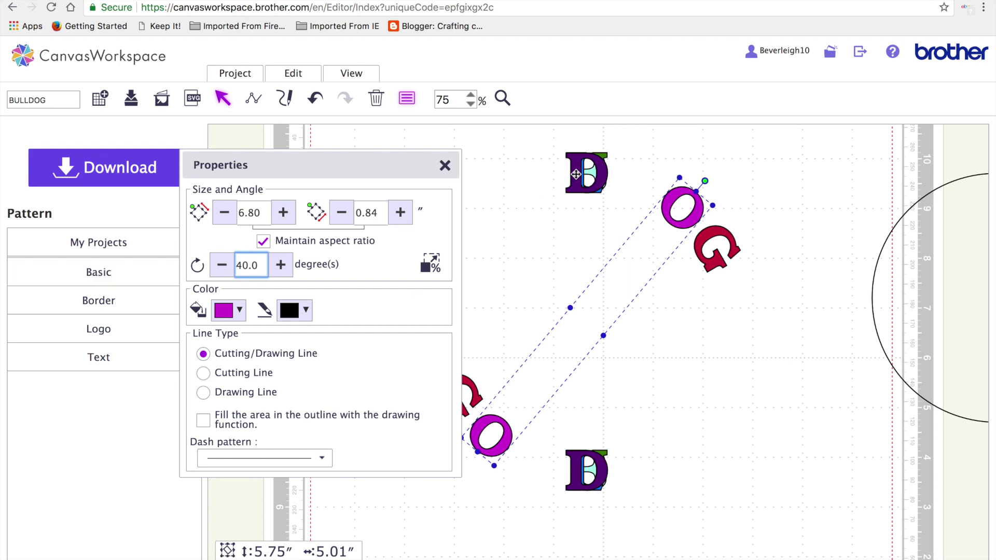
# Group the dark purple D letters of both stacks and set the pair's rotation to 20 degrees
pyautogui.click(583, 184)
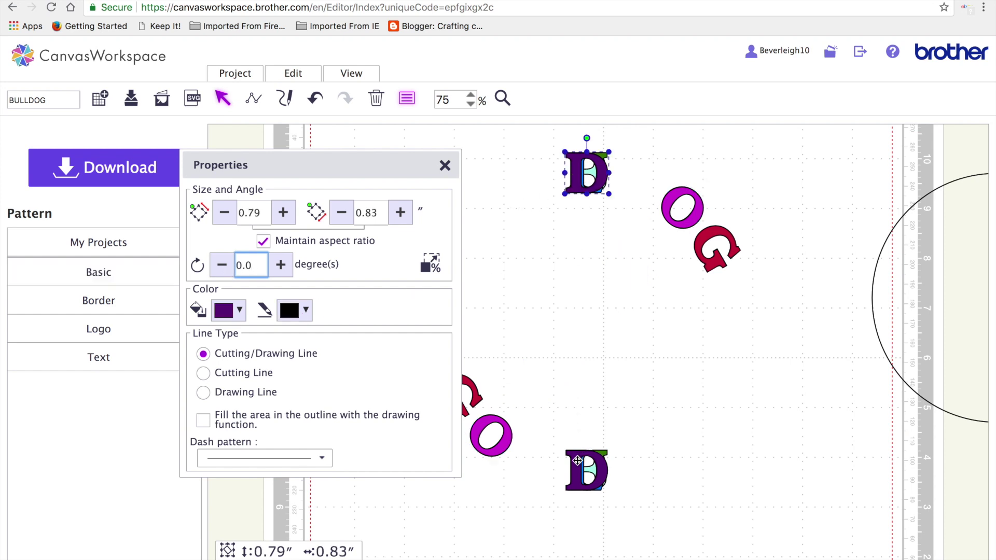
pyautogui.keyDown('shift'); pyautogui.click(576, 465); pyautogui.keyUp('shift')
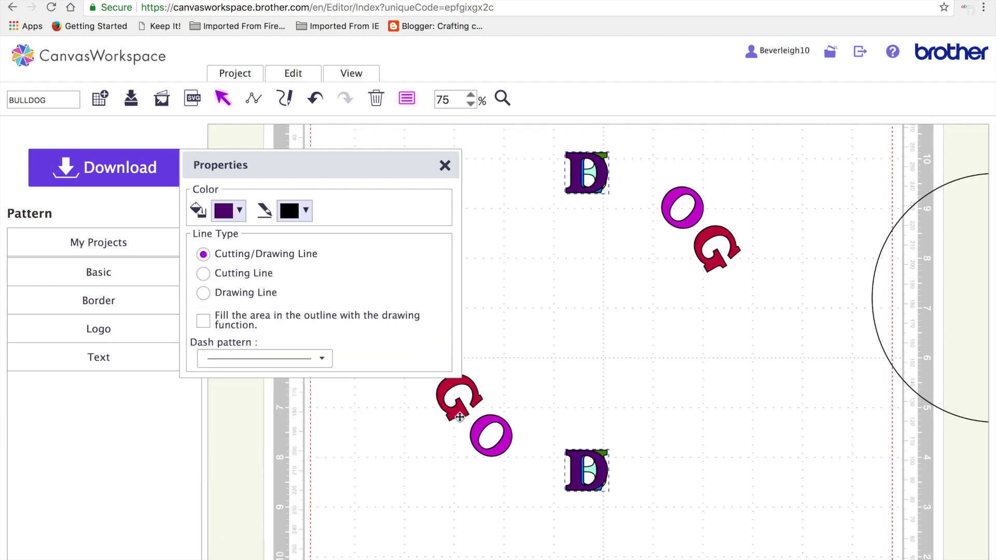
pyautogui.click(293, 76)
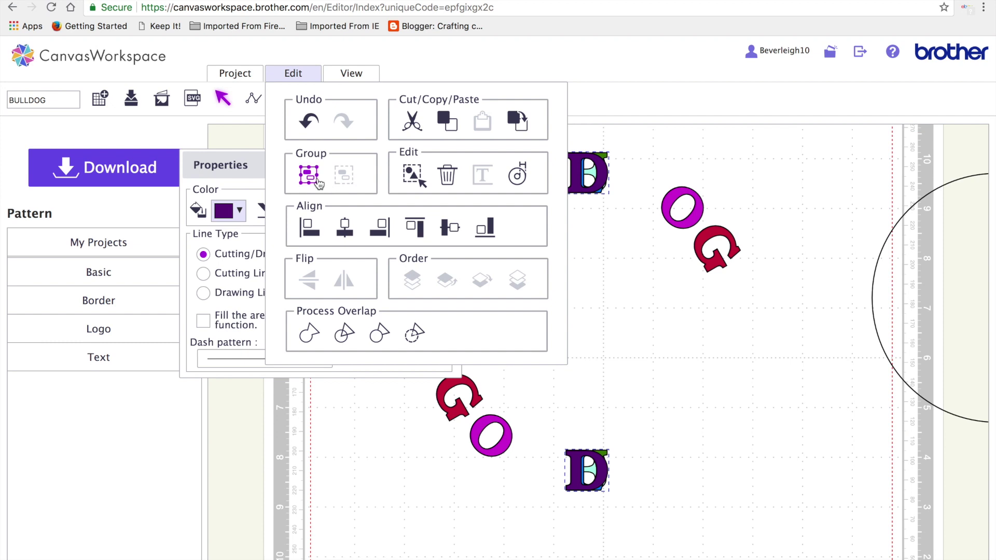
pyautogui.click(311, 178)
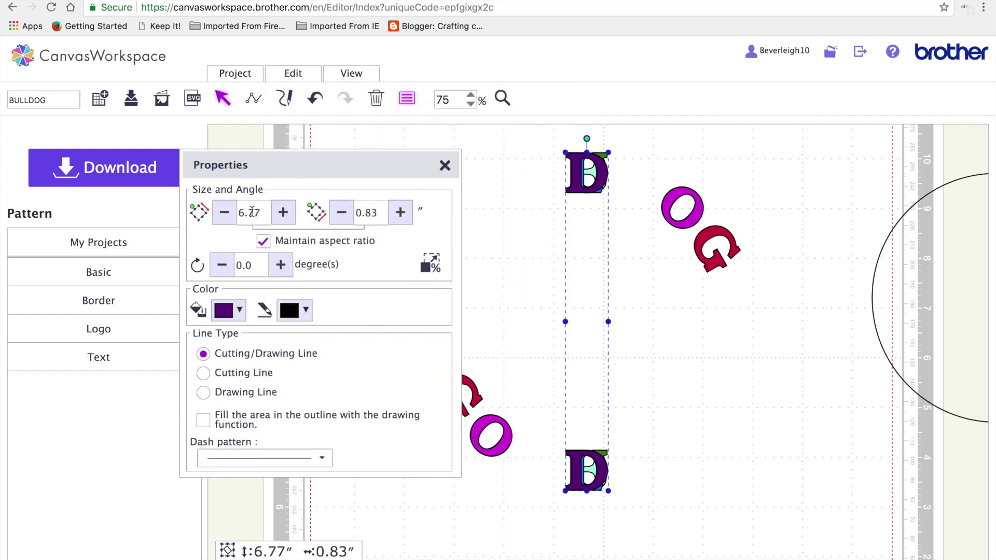
pyautogui.click(259, 266)
pyautogui.press('BackSpace')
pyautogui.write('20')
pyautogui.press('Return')
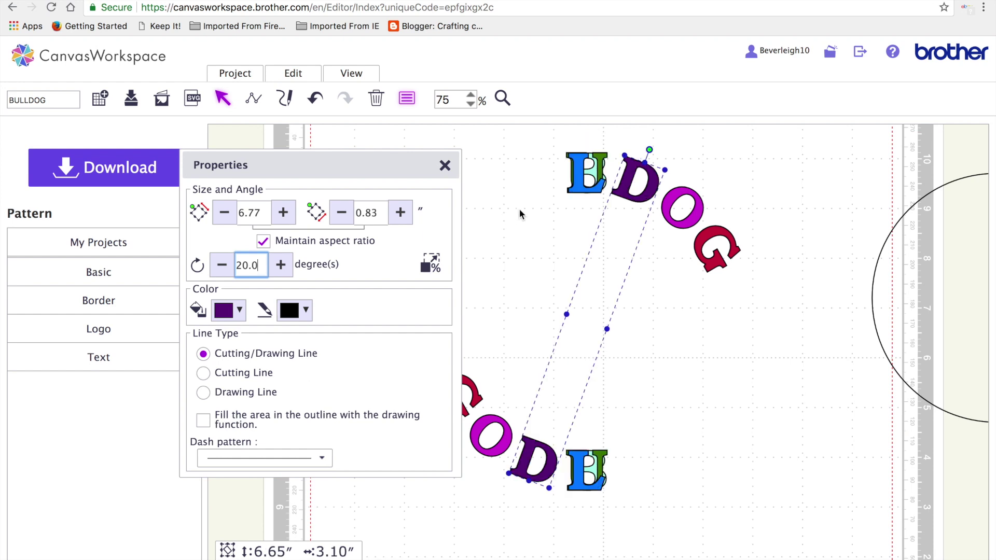
# Group the blue L letters of both stacks and rotate the pair counterclockwise to 340 degrees
pyautogui.click(576, 180)
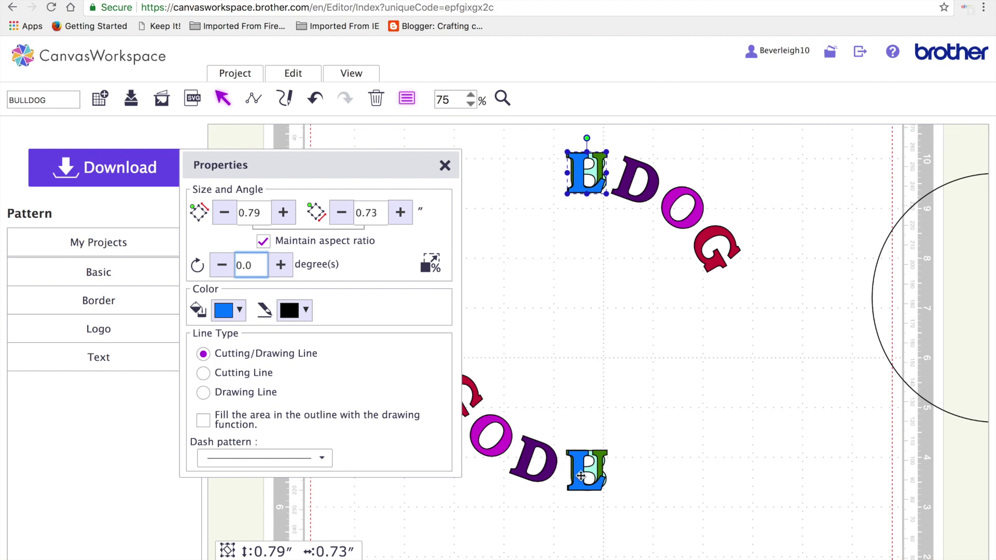
pyautogui.keyDown('shift'); pyautogui.click(581, 476); pyautogui.keyUp('shift')
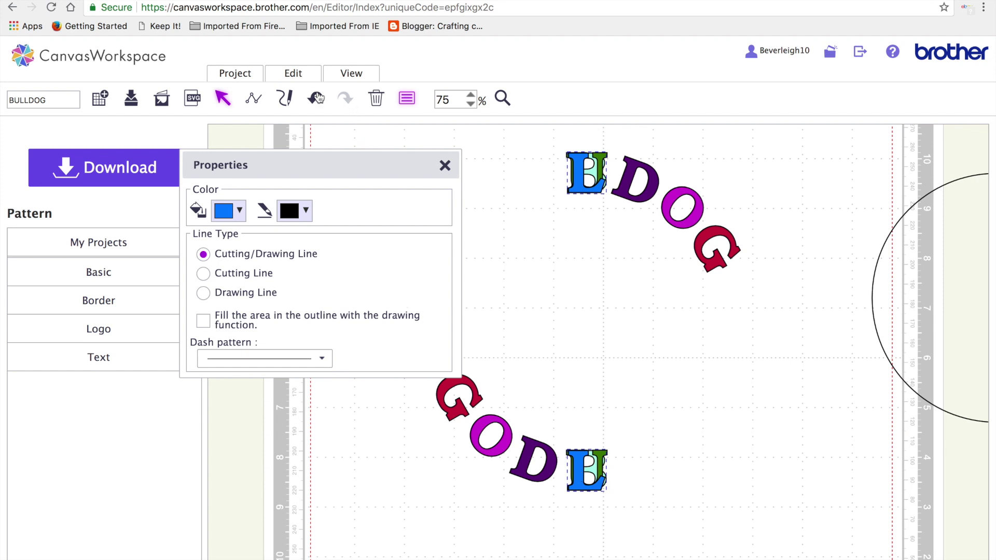
pyautogui.click(293, 72)
pyautogui.click(312, 174)
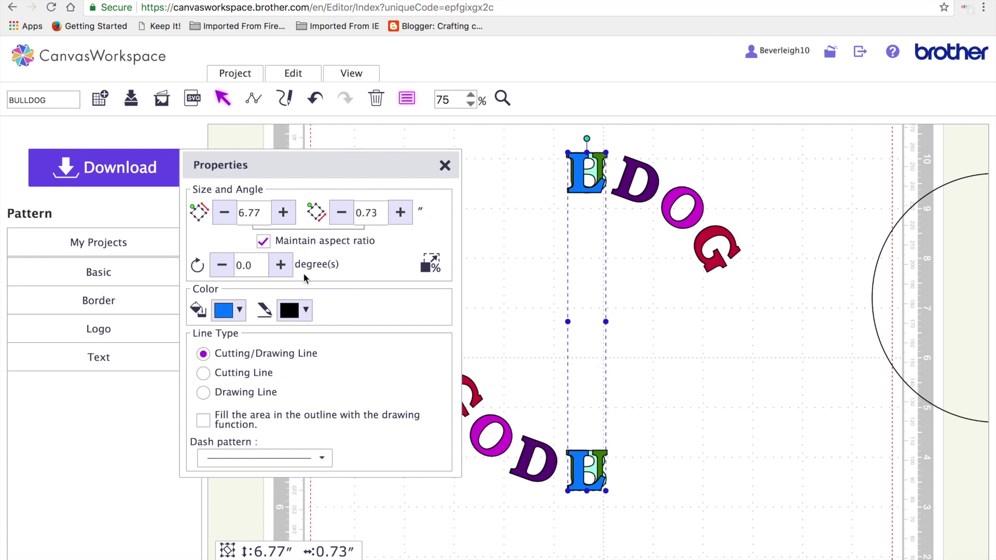
pyautogui.click(258, 265)
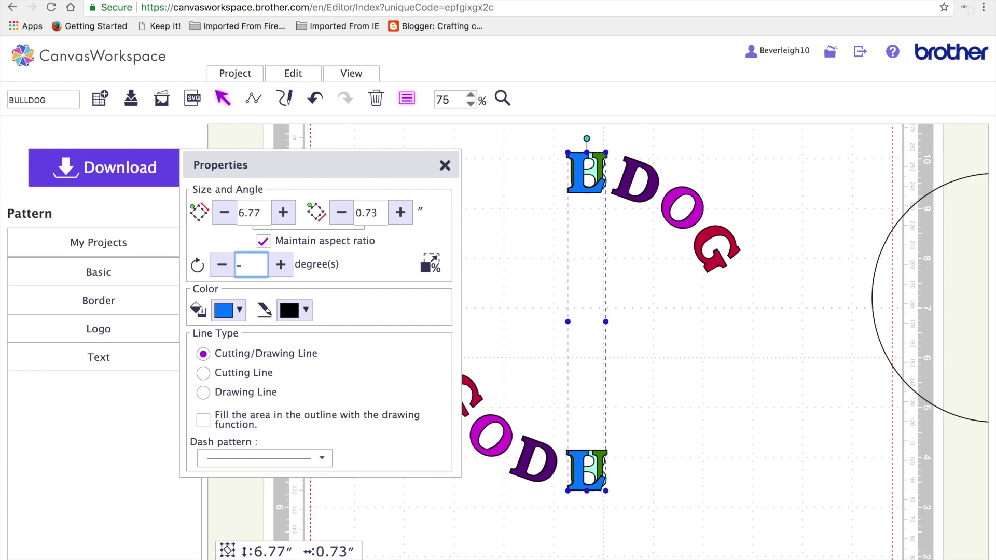
pyautogui.press('Return')
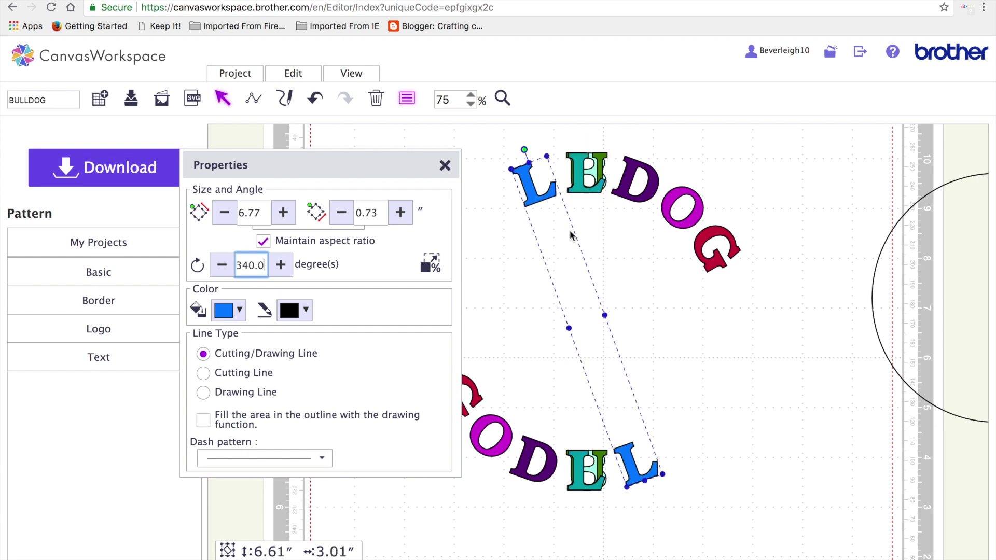
# Group the teal L letters of both stacks, send the pair behind the remaining letters and deselect it
pyautogui.click(578, 180)
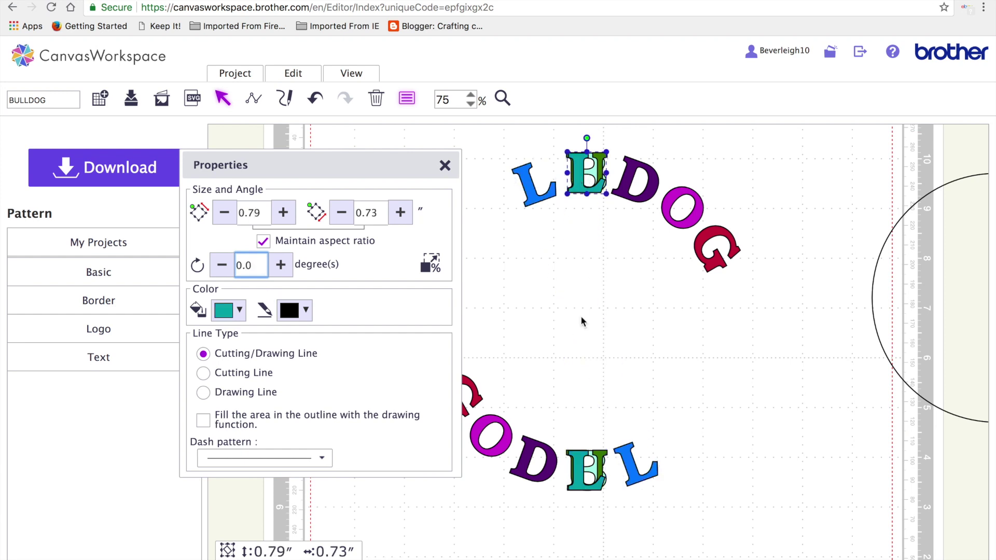
pyautogui.keyDown('shift'); pyautogui.click(579, 465); pyautogui.keyUp('shift')
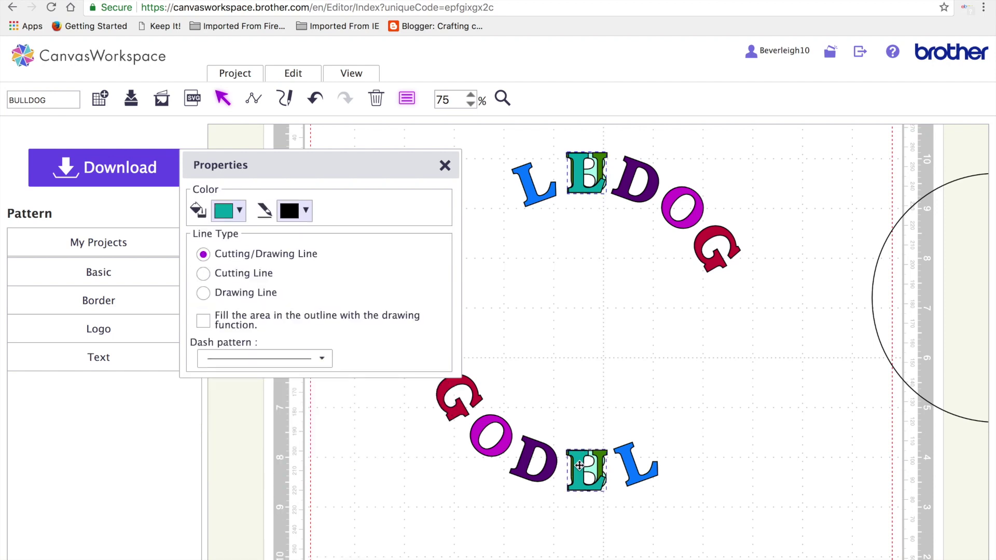
pyautogui.click(291, 74)
pyautogui.click(309, 175)
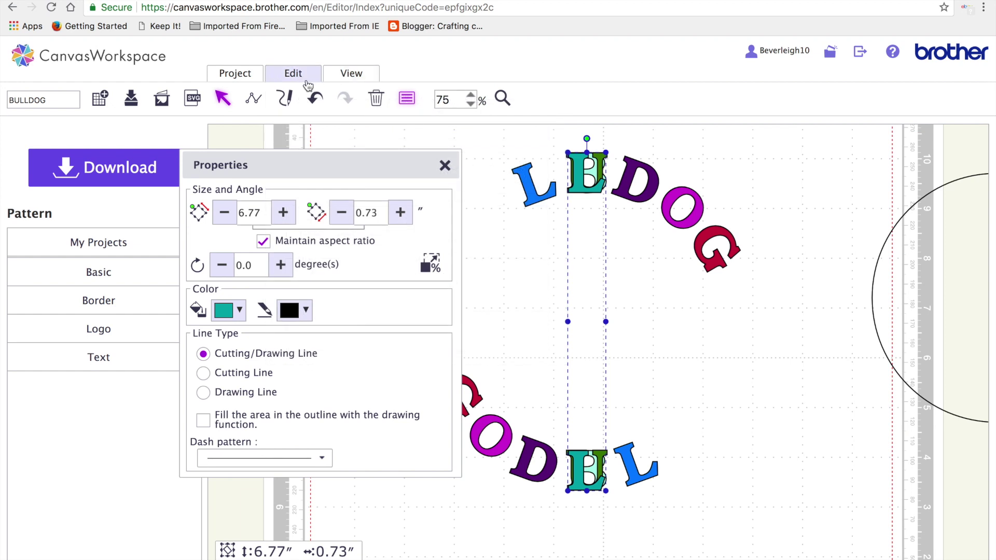
pyautogui.click(305, 78)
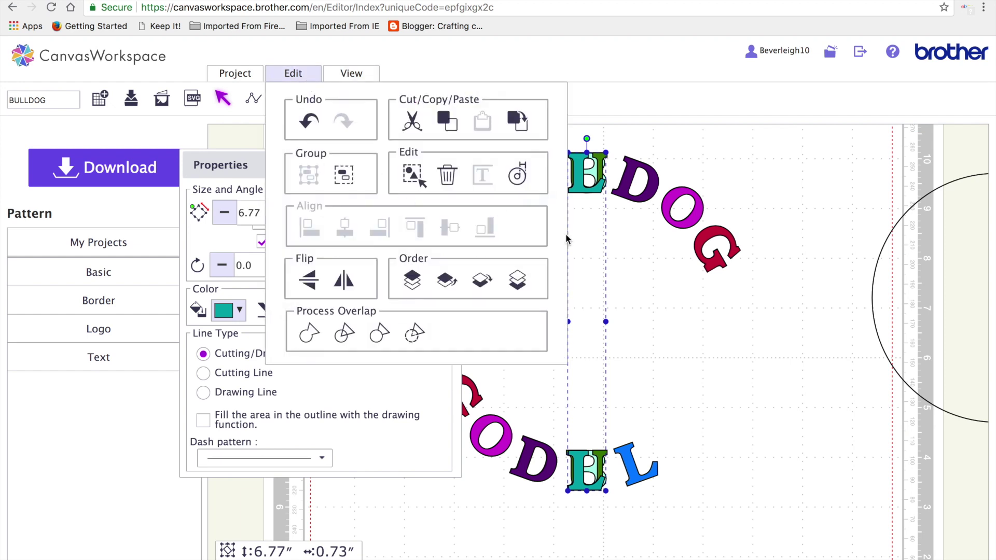
pyautogui.click(512, 283)
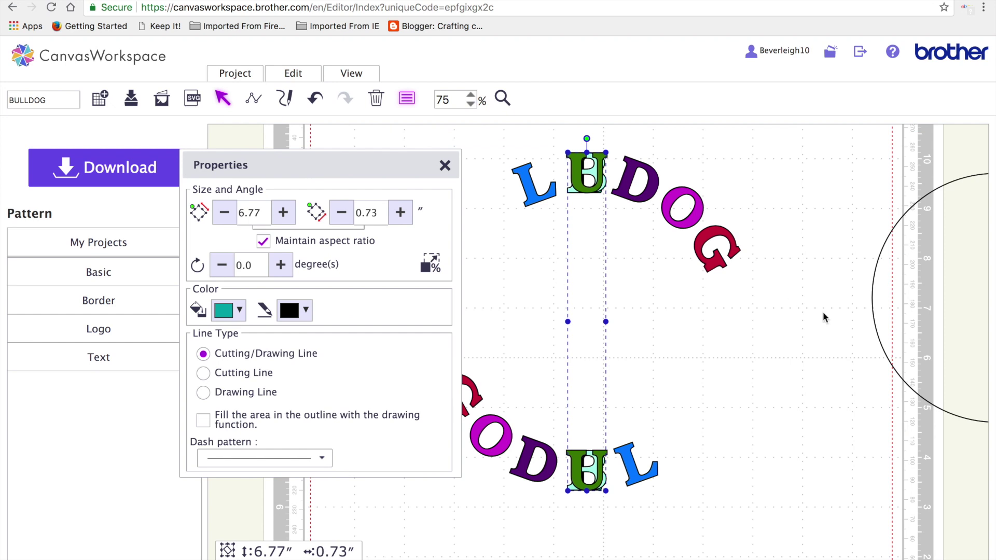
pyautogui.click(802, 333)
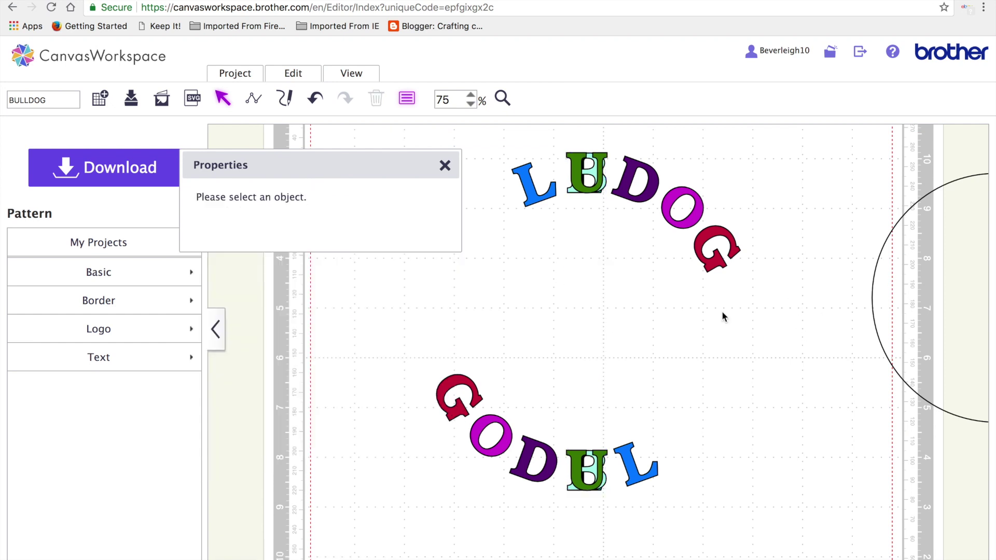
# Group the green U letters of both stacks and rotate the pair by -40 degrees
pyautogui.click(580, 163)
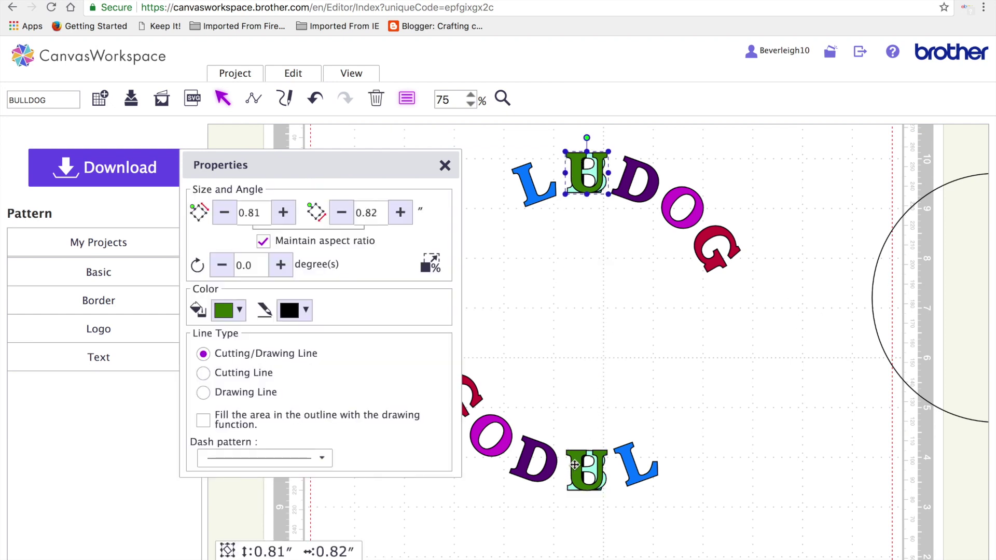
pyautogui.keyDown('shift'); pyautogui.click(572, 467); pyautogui.keyUp('shift')
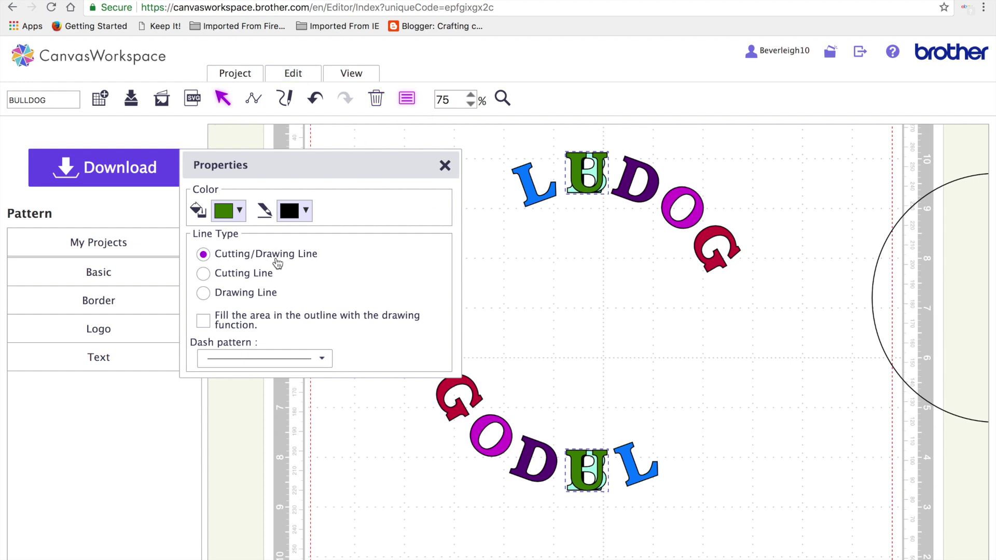
pyautogui.click(304, 74)
pyautogui.click(311, 179)
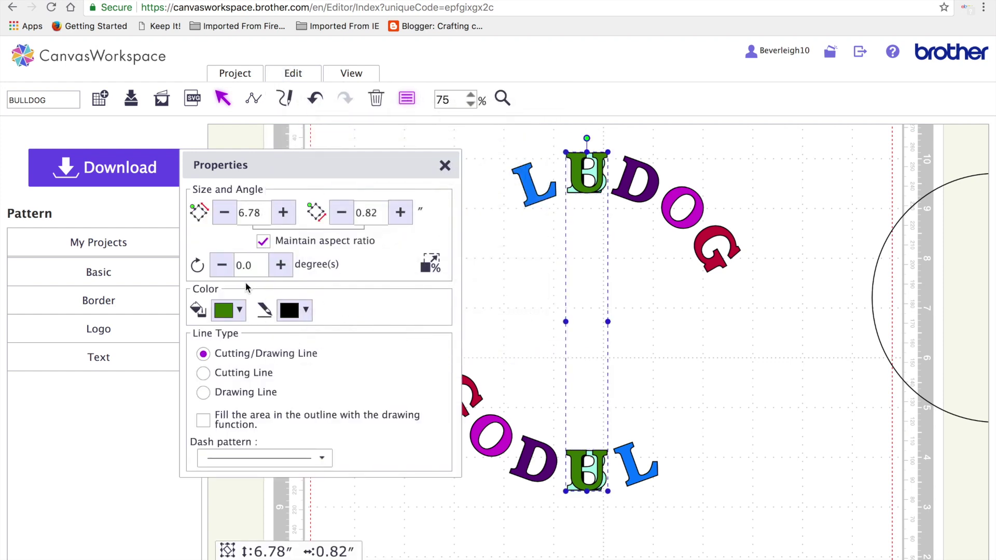
pyautogui.click(260, 266)
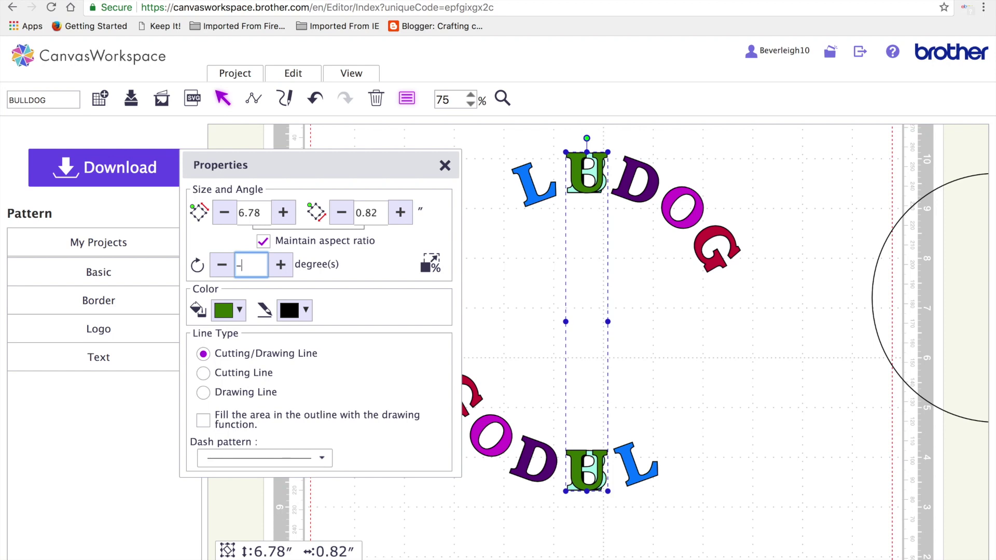
pyautogui.write('-40')
pyautogui.press('Return')
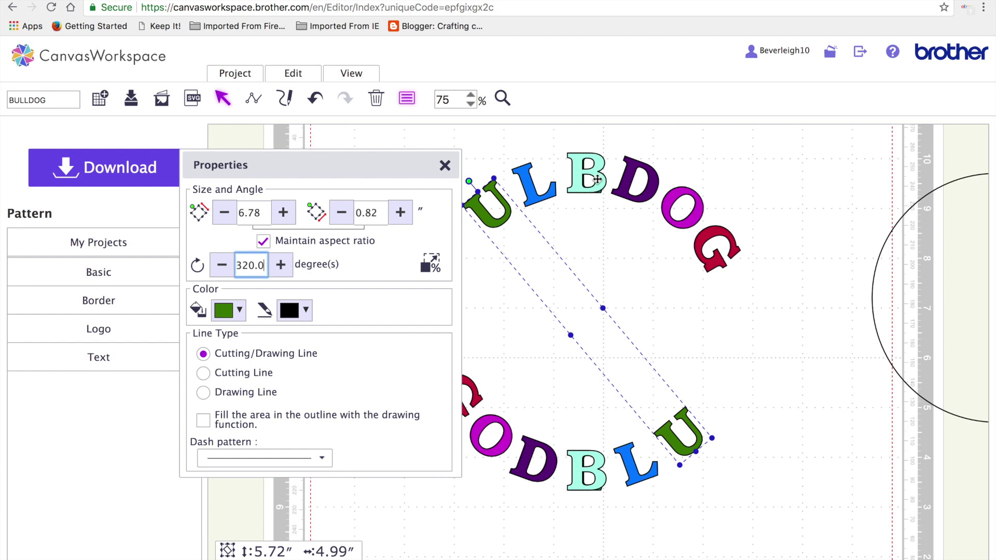
# Group the pale aqua B letters of both stacks
pyautogui.click(598, 179)
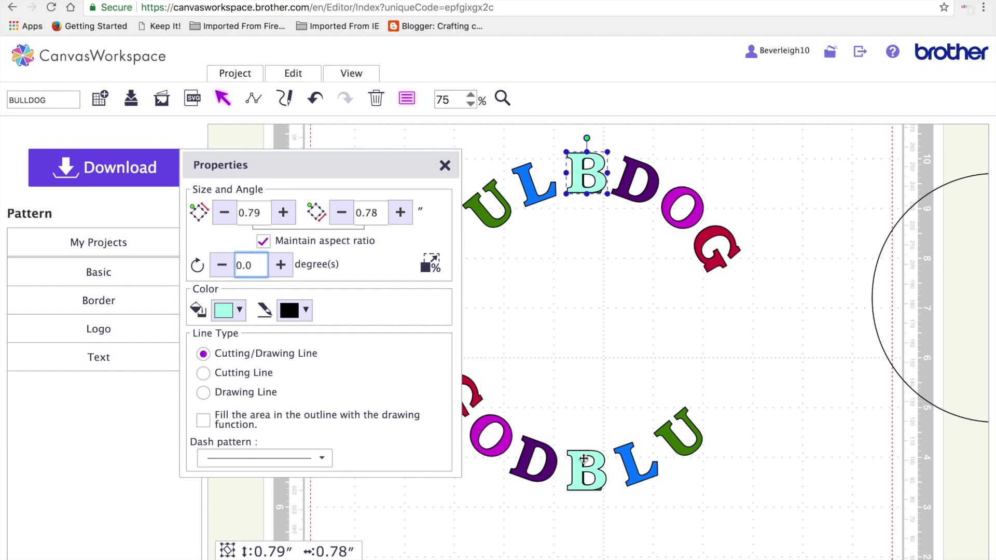
pyautogui.click(583, 459)
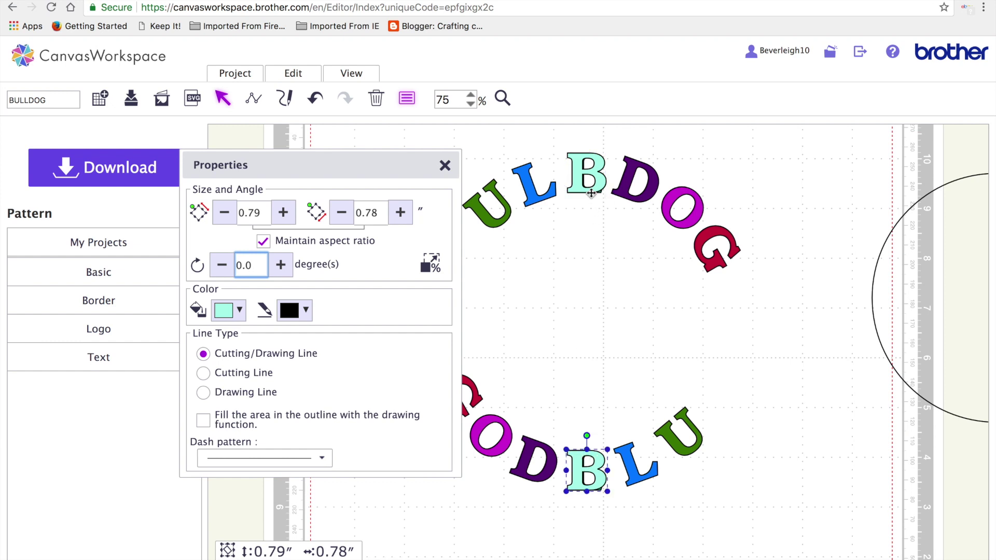
pyautogui.keyDown('shift'); pyautogui.click(600, 185); pyautogui.keyUp('shift')
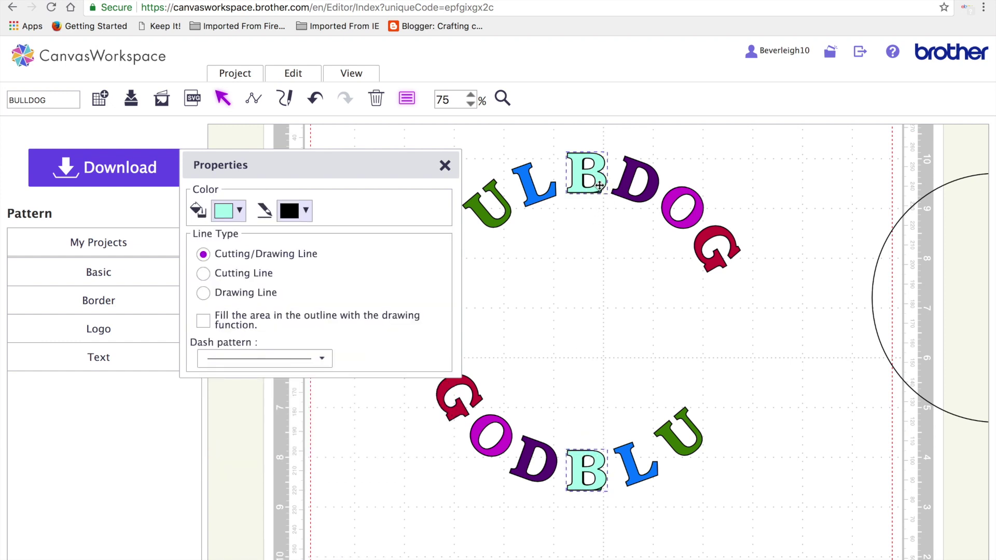
pyautogui.click(300, 77)
pyautogui.click(310, 176)
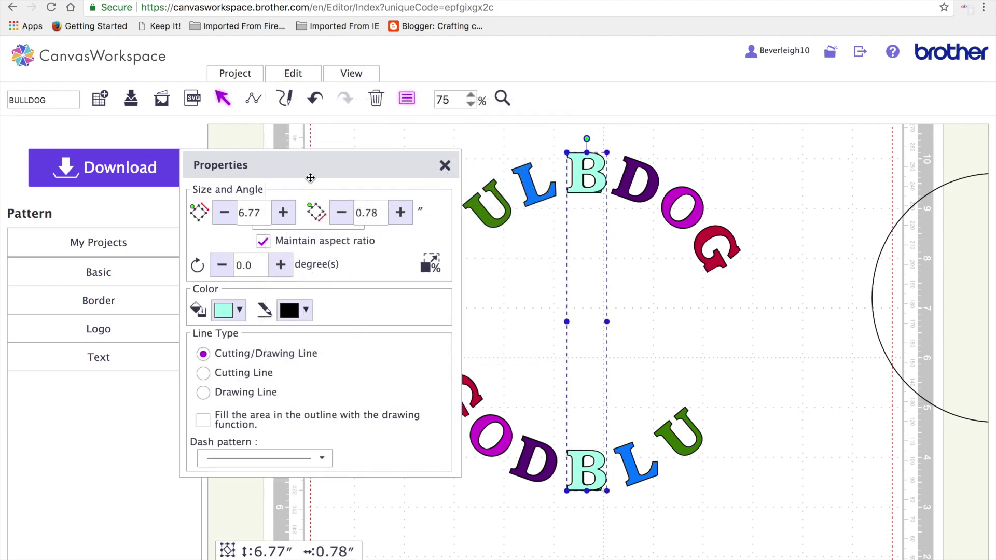
# Rotate the grouped pale aqua B pair by -60 degrees and deselect it
pyautogui.click(263, 265)
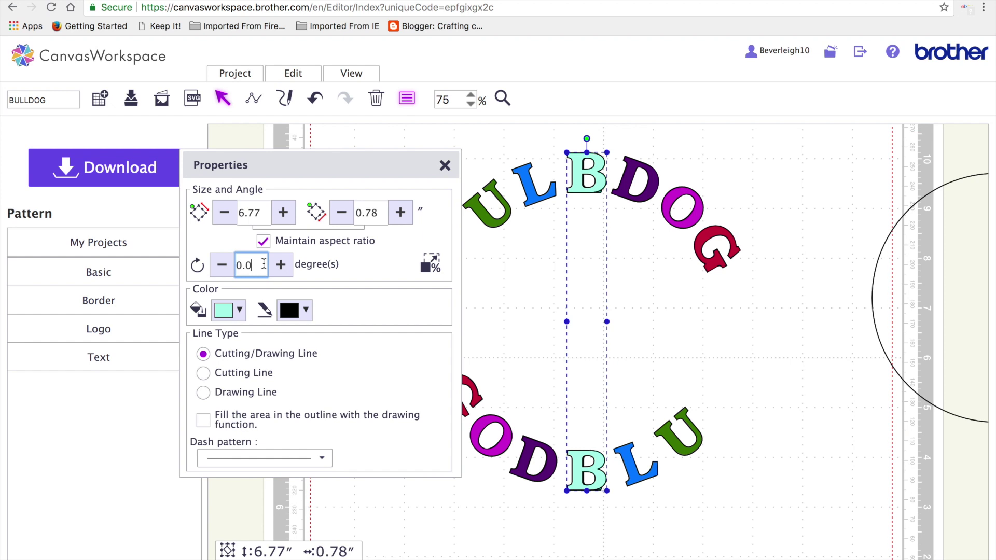
pyautogui.press('BackSpace')
pyautogui.press('BackSpace')
pyautogui.press('BackSpace')
pyautogui.write('60')
pyautogui.press('BackSpace')
pyautogui.press('BackSpace')
pyautogui.write('-60')
pyautogui.press('Return')
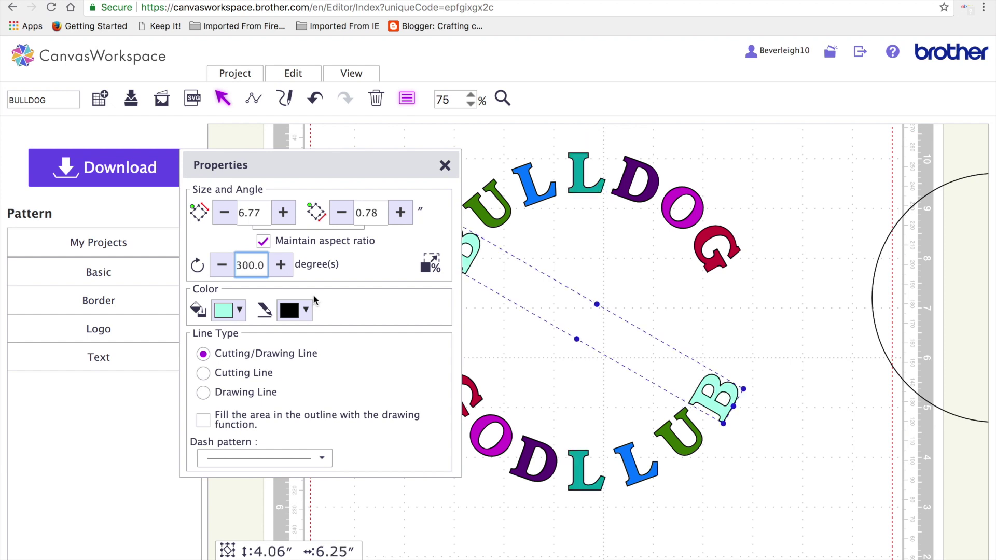
pyautogui.click(498, 340)
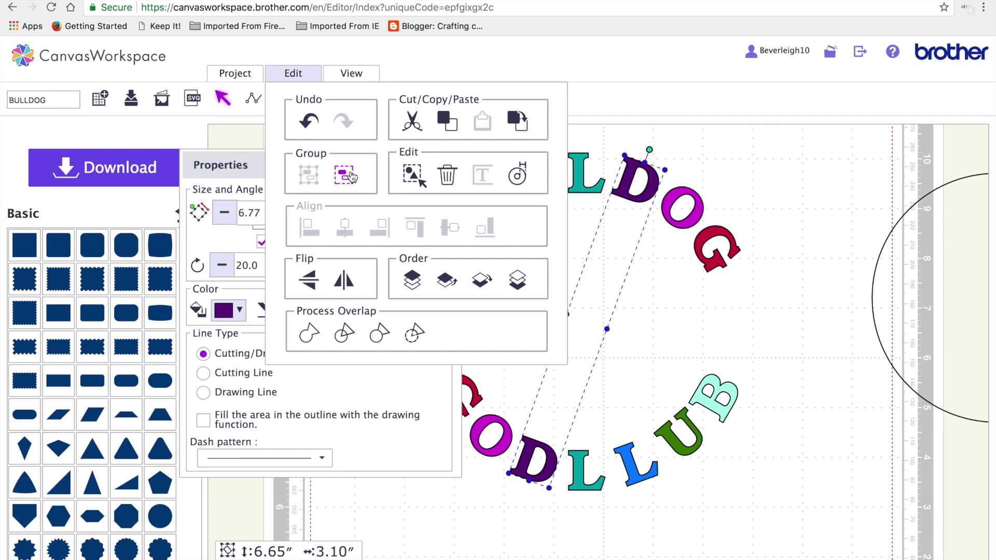
# Ungroup the dark purple D pair and delete its lower letter
pyautogui.click(351, 176)
pyautogui.click(527, 523)
pyautogui.click(539, 485)
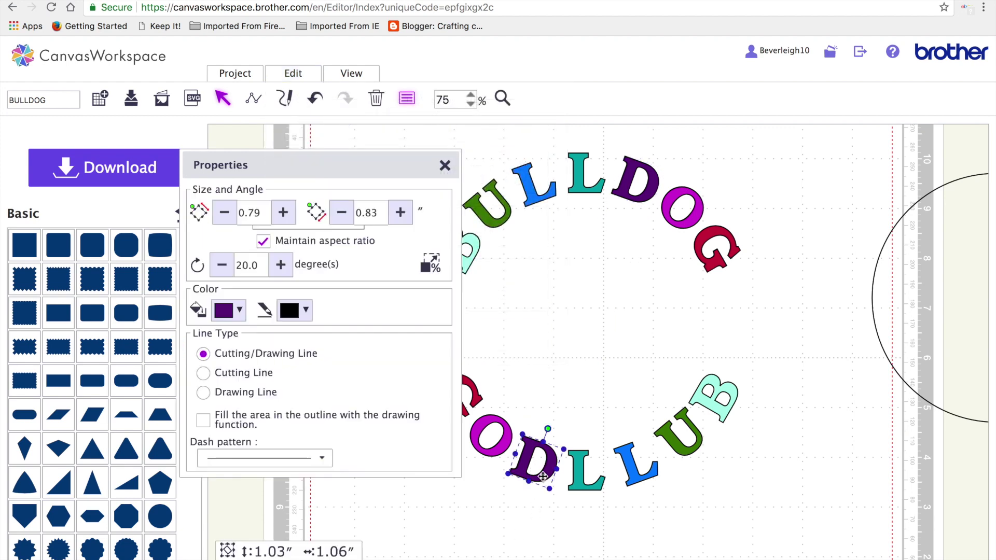
pyautogui.press('Delete')
# Ungroup the teal L pair and delete its lower letter
pyautogui.click(581, 177)
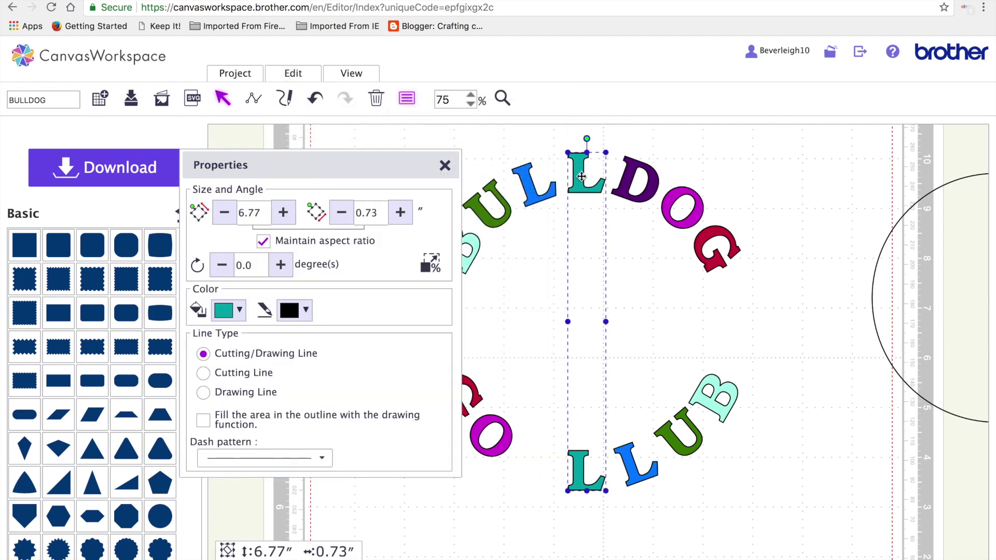
pyautogui.click(294, 73)
pyautogui.click(343, 177)
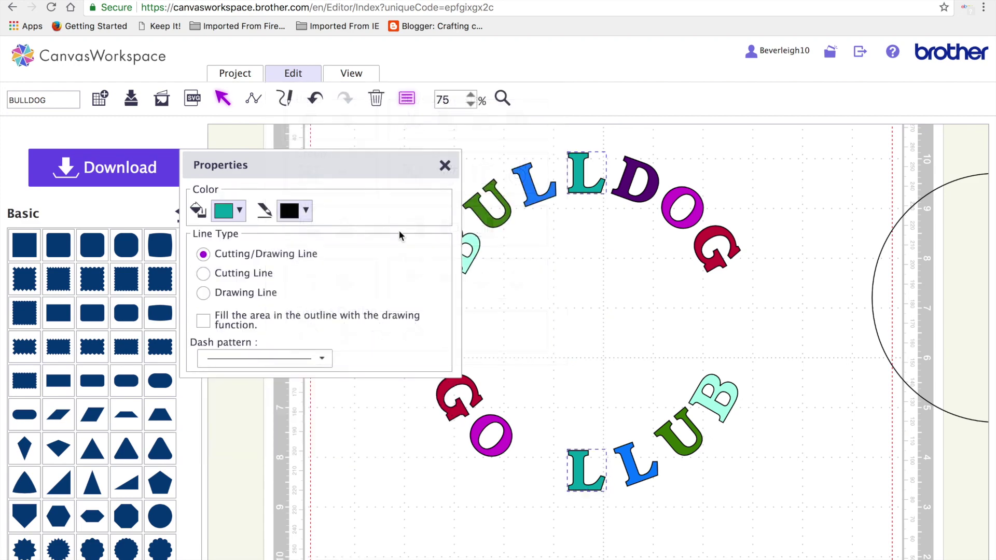
pyautogui.click(587, 554)
pyautogui.click(578, 485)
pyautogui.press('Delete')
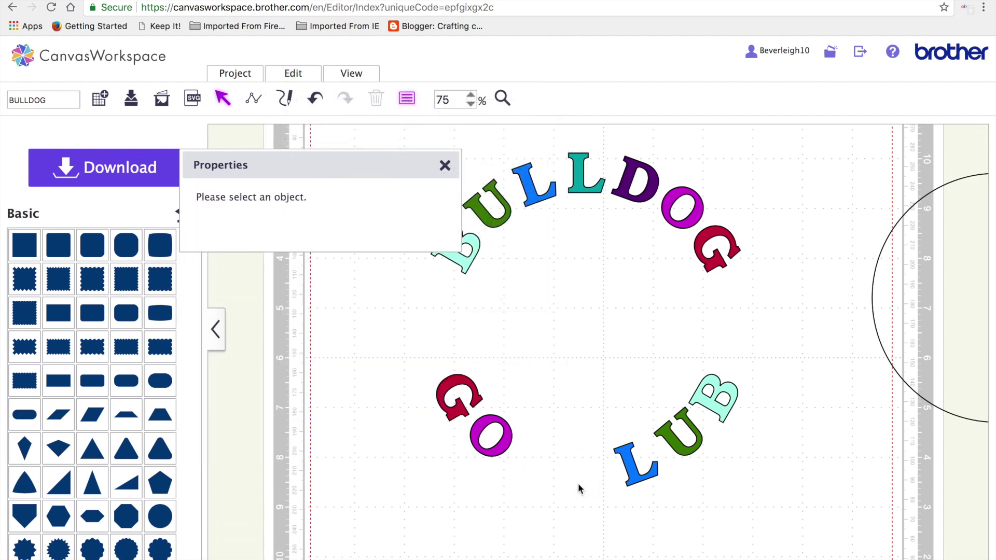
# Ungroup the blue L pair and delete its lower letter
pyautogui.click(631, 473)
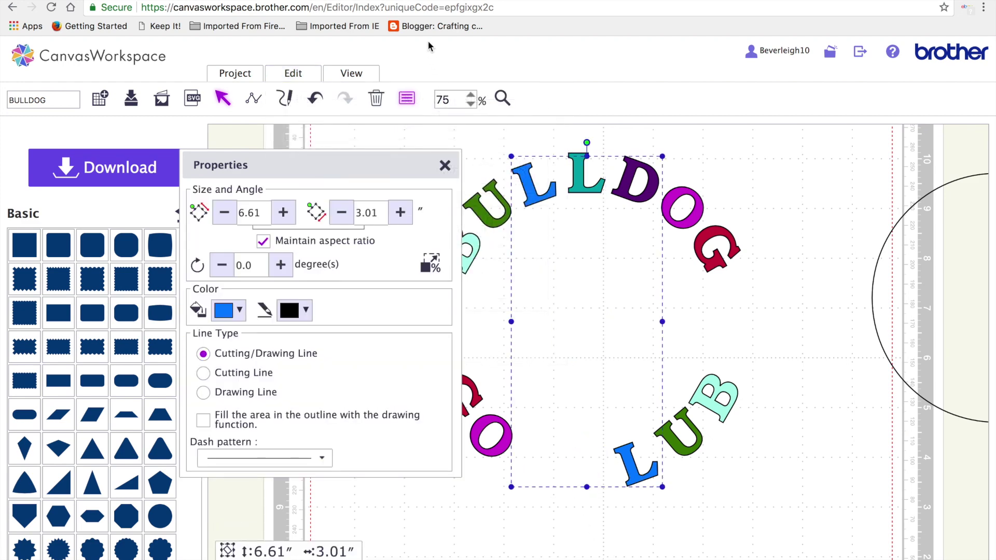
pyautogui.click(305, 72)
pyautogui.click(342, 172)
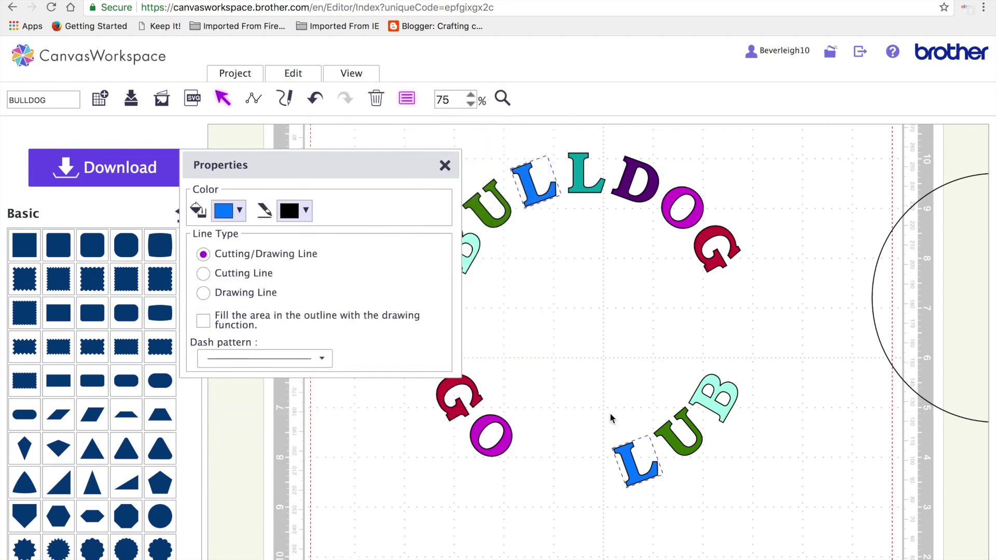
pyautogui.click(679, 521)
pyautogui.click(641, 474)
pyautogui.press('Delete')
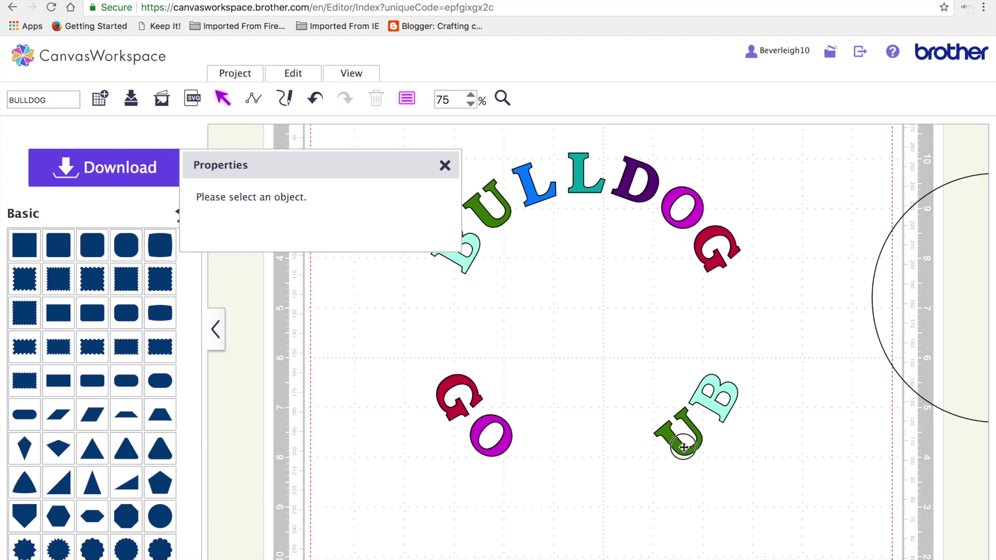
# Ungroup the green U pair and delete its lower letter
pyautogui.click(683, 447)
pyautogui.click(292, 73)
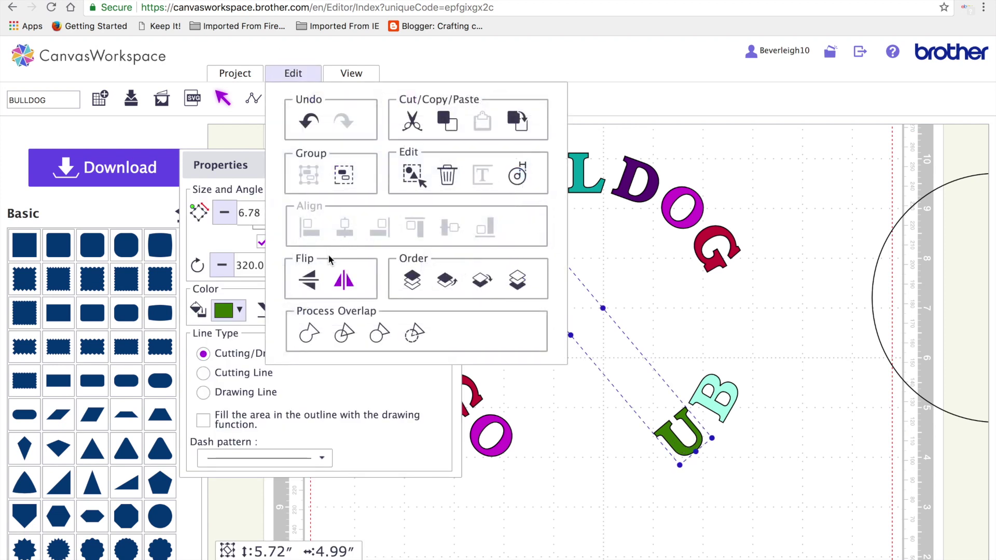
pyautogui.click(343, 174)
pyautogui.click(651, 431)
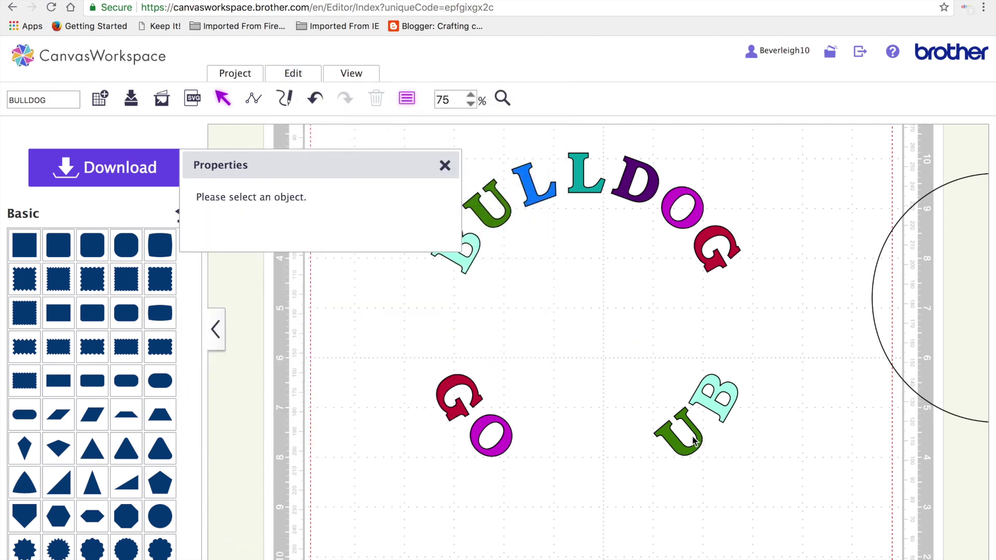
pyautogui.click(672, 445)
pyautogui.press('Delete')
# Ungroup the pale aqua B pair and delete its lower letter
pyautogui.click(705, 400)
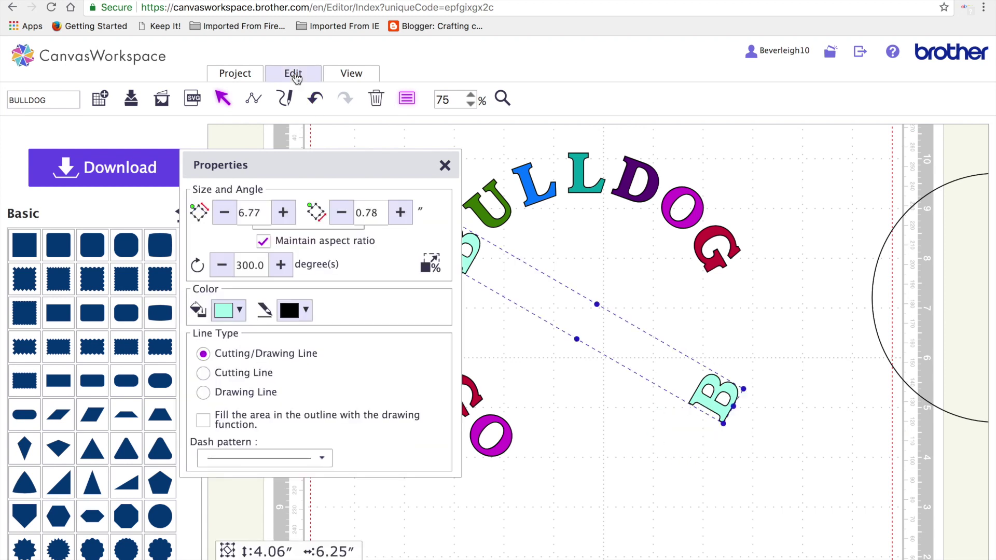
pyautogui.click(295, 76)
pyautogui.click(344, 173)
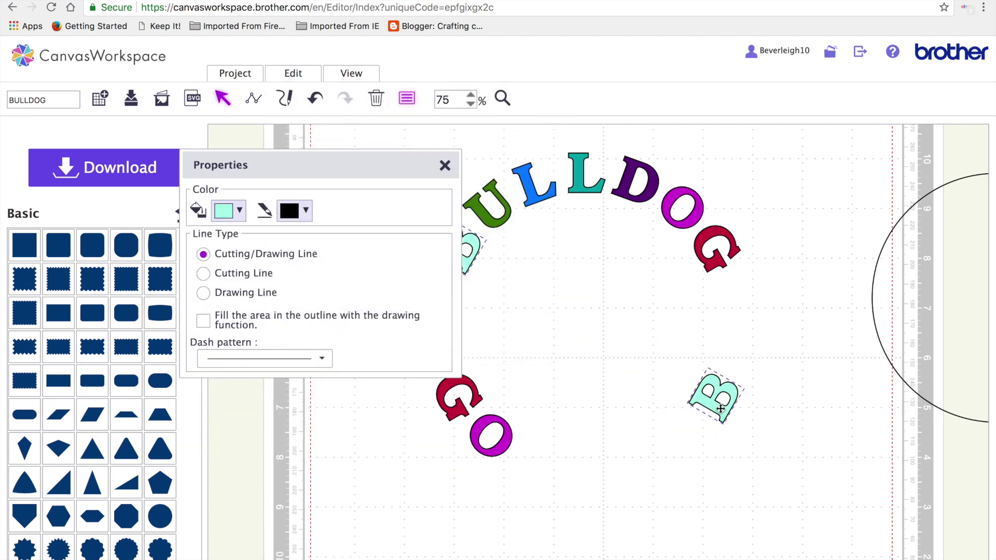
pyautogui.click(727, 442)
pyautogui.click(715, 398)
pyautogui.press('Delete')
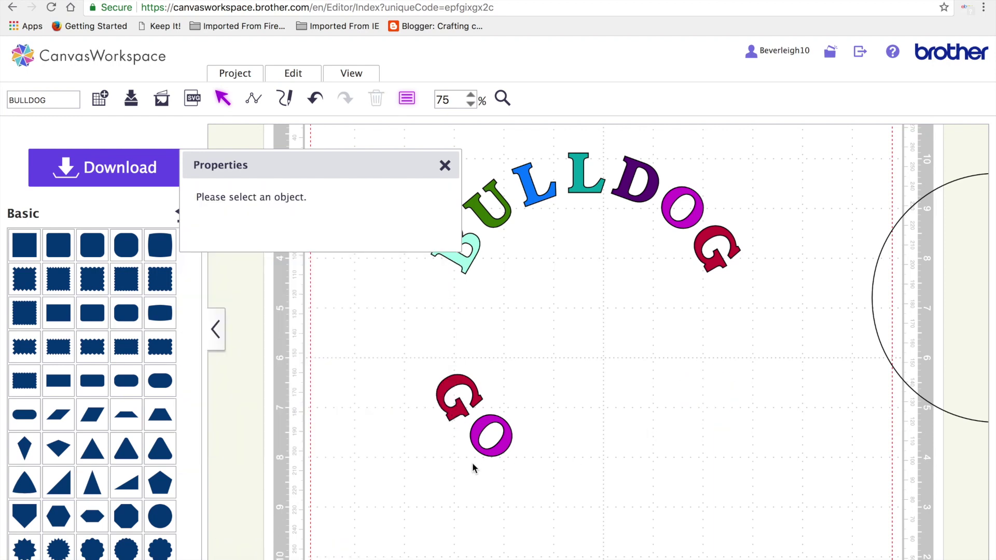
# Ungroup the magenta O pair and delete its lower letter
pyautogui.click(501, 441)
pyautogui.click(293, 73)
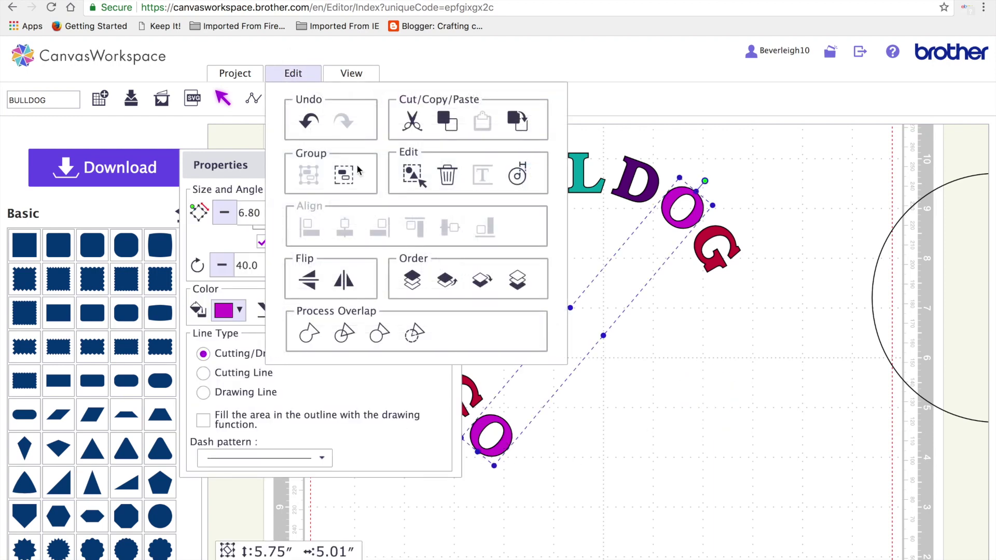
pyautogui.click(333, 179)
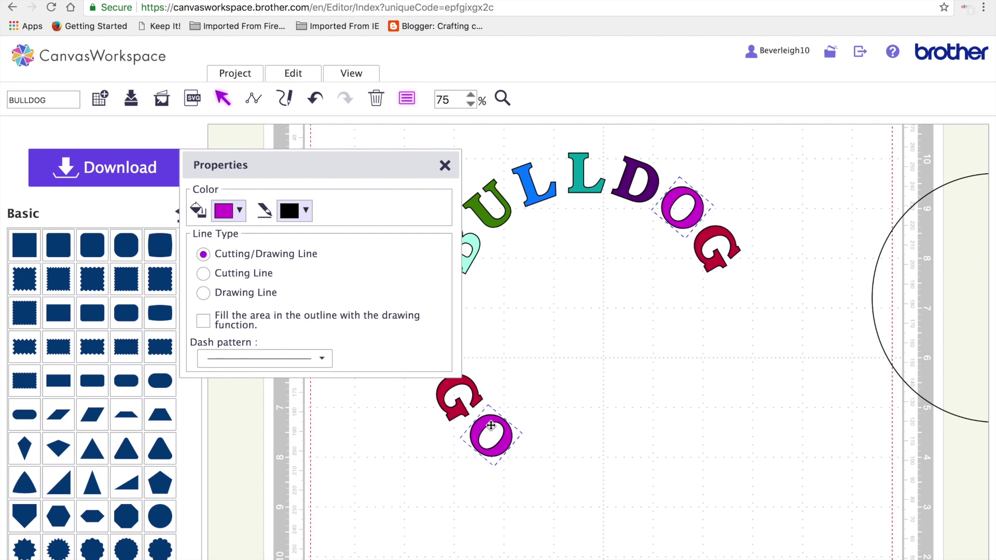
pyautogui.click(508, 472)
pyautogui.click(506, 452)
pyautogui.press('Delete')
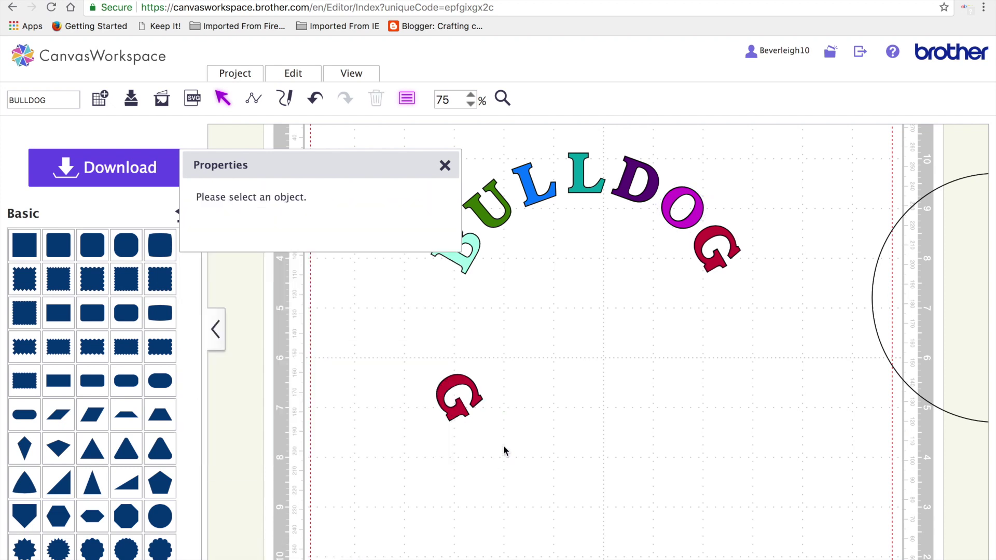
# Ungroup the red G pair and delete its lower letter
pyautogui.click(447, 383)
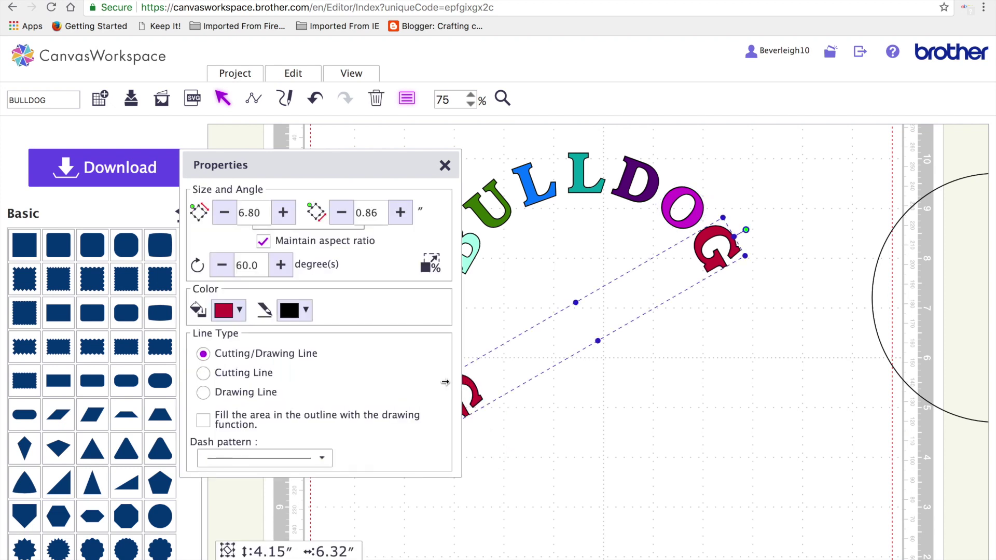
pyautogui.click(299, 74)
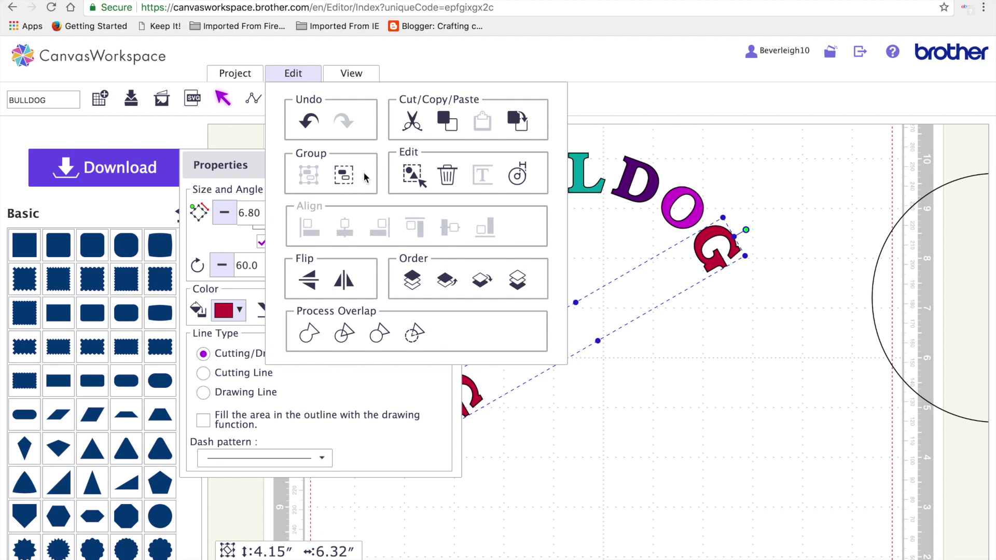
pyautogui.click(346, 175)
pyautogui.click(540, 513)
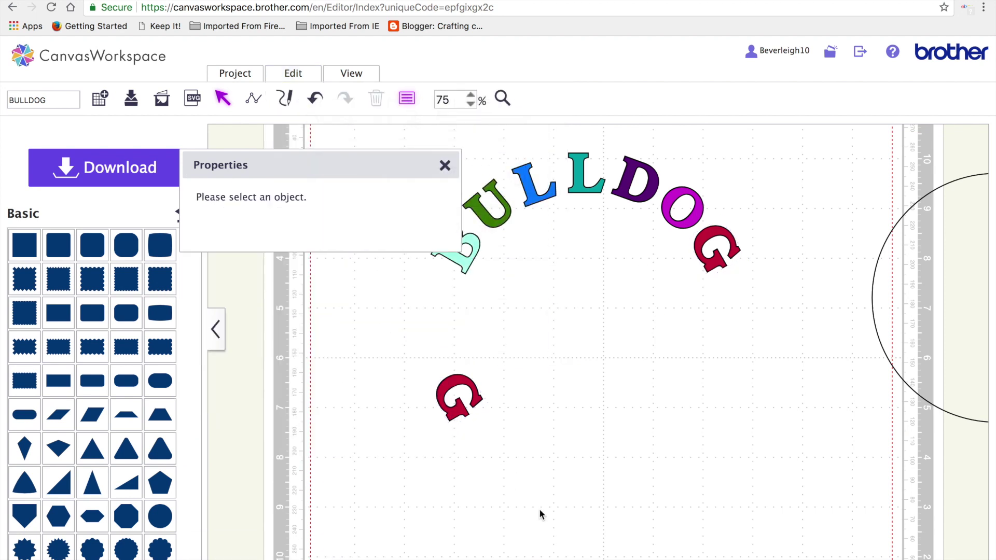
pyautogui.click(477, 397)
pyautogui.press('Delete')
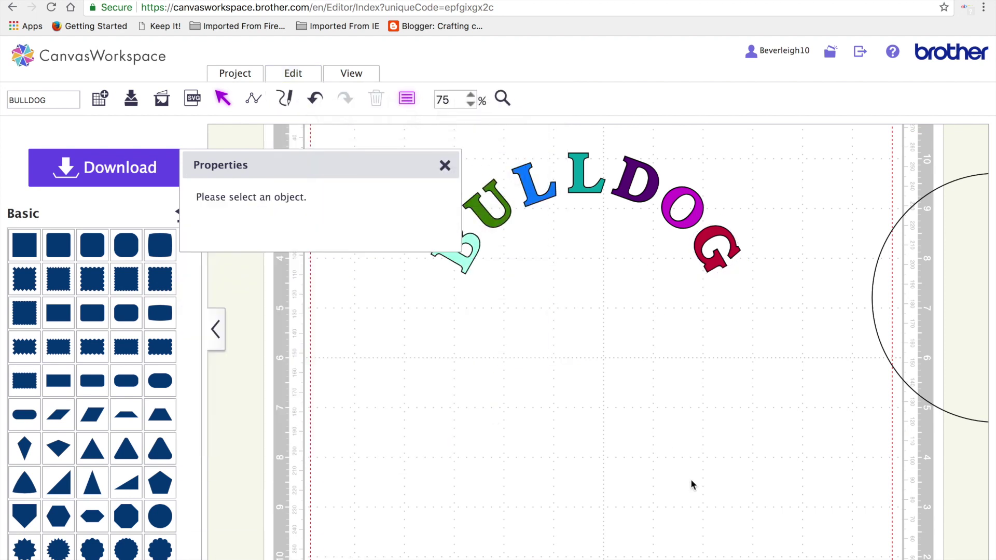
# Fit the 5-inch circle against the inside of the curved lettering, and move it down clear of the letters
pyautogui.click(445, 165)
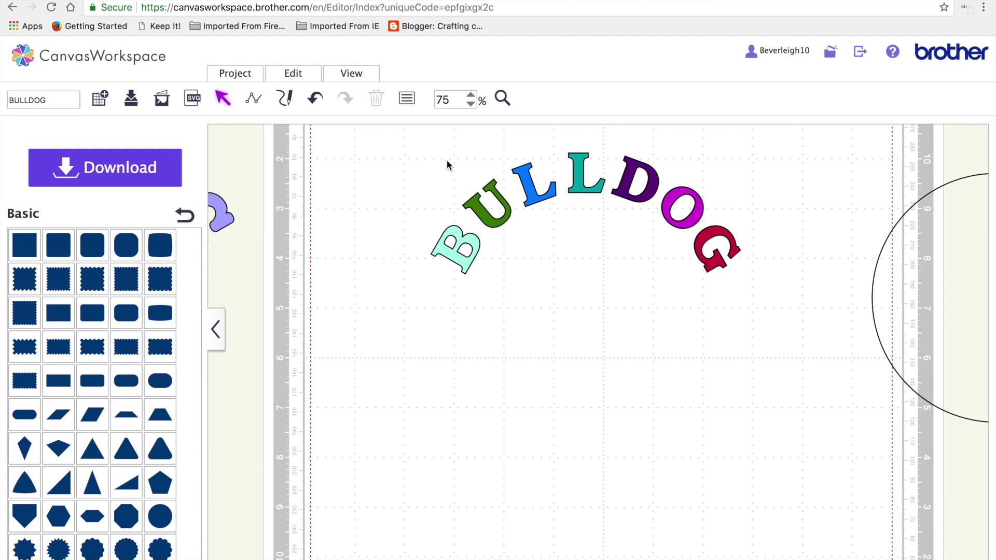
pyautogui.moveTo(863, 285); pyautogui.dragTo(496, 314)
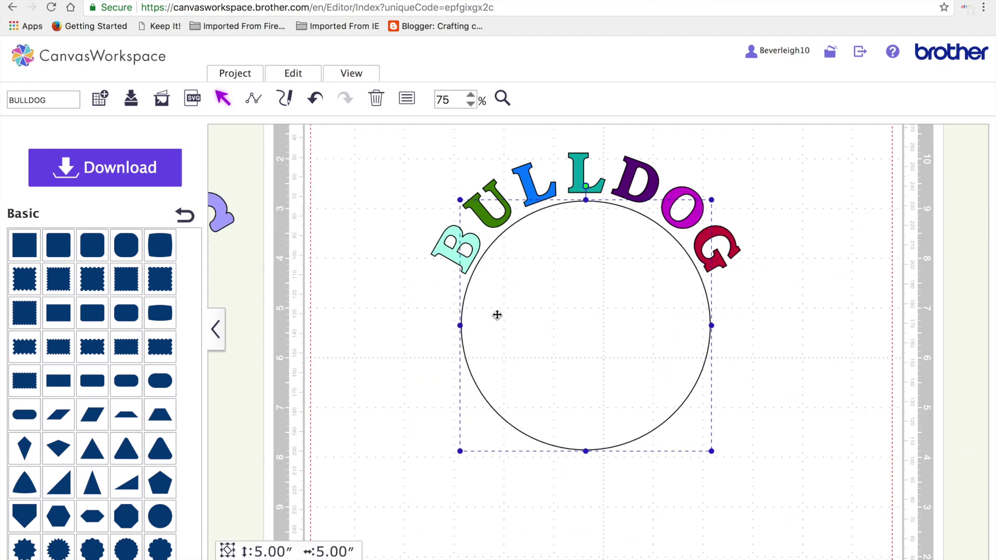
pyautogui.moveTo(579, 316); pyautogui.dragTo(582, 466)
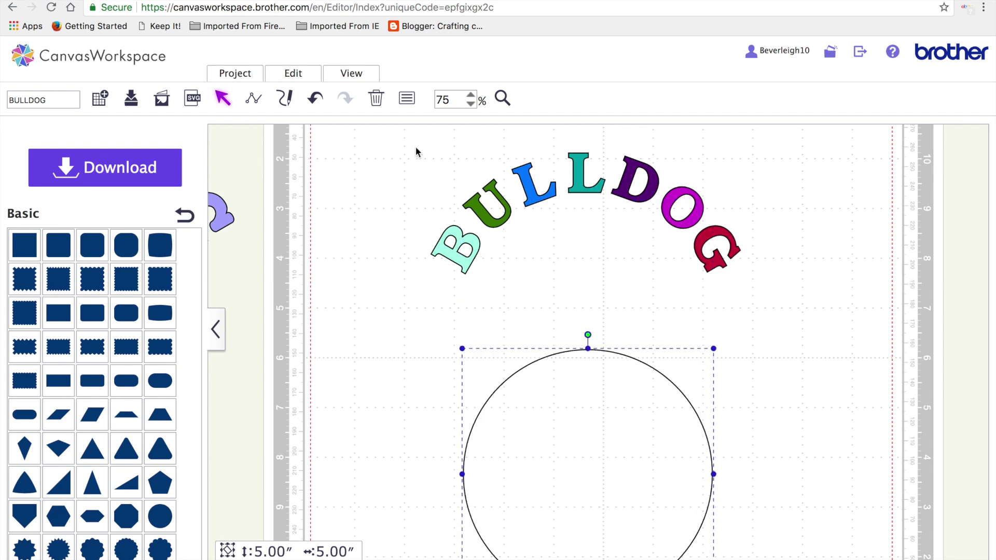
# Group all the letters of the curved word BULLDOG into one object
pyautogui.moveTo(381, 139); pyautogui.dragTo(830, 325)
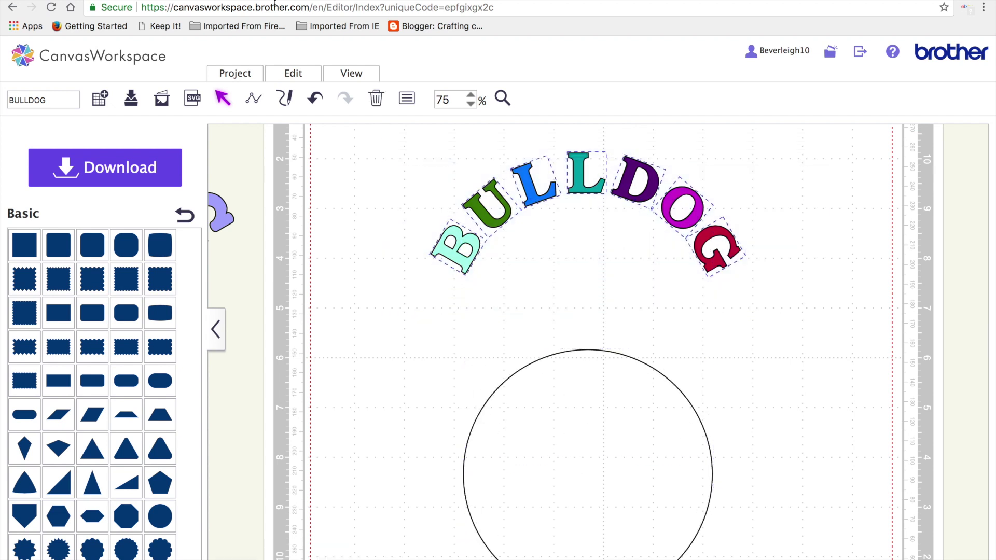
pyautogui.click(294, 75)
pyautogui.click(310, 178)
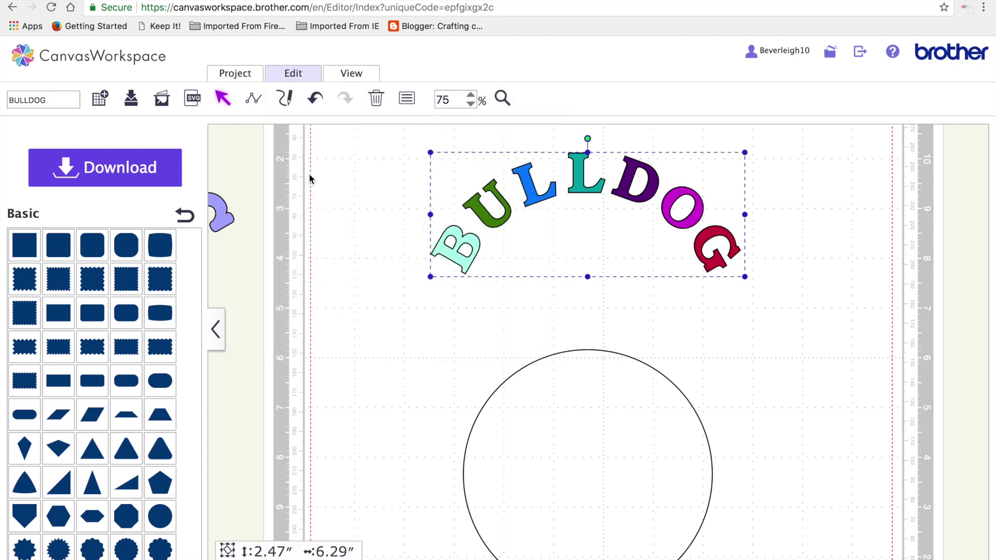
# Move the circle slightly closer to the curved word and shrink the grouped word to about 2.42 by 6.16 inches
pyautogui.click(618, 418)
pyautogui.click(643, 188)
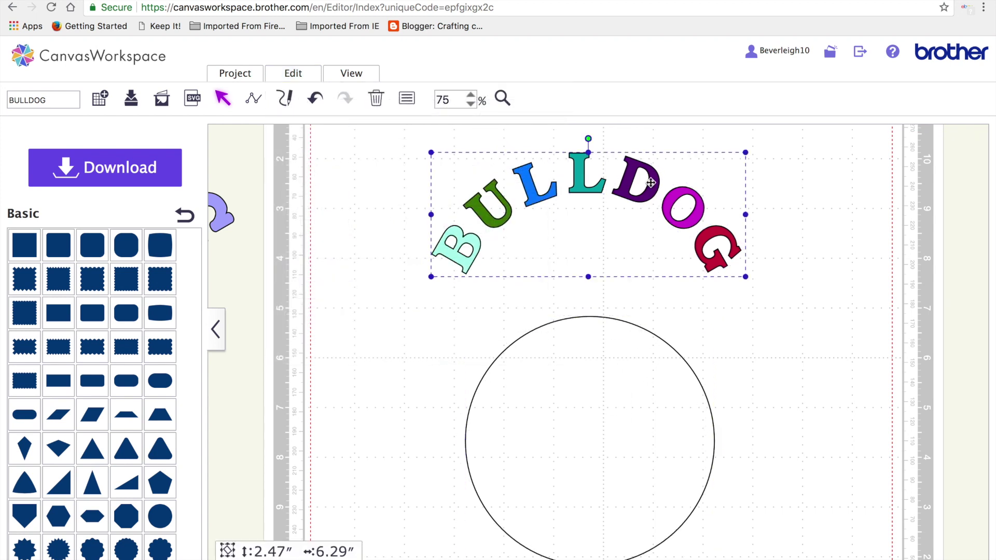
pyautogui.moveTo(433, 152); pyautogui.dragTo(438, 215)
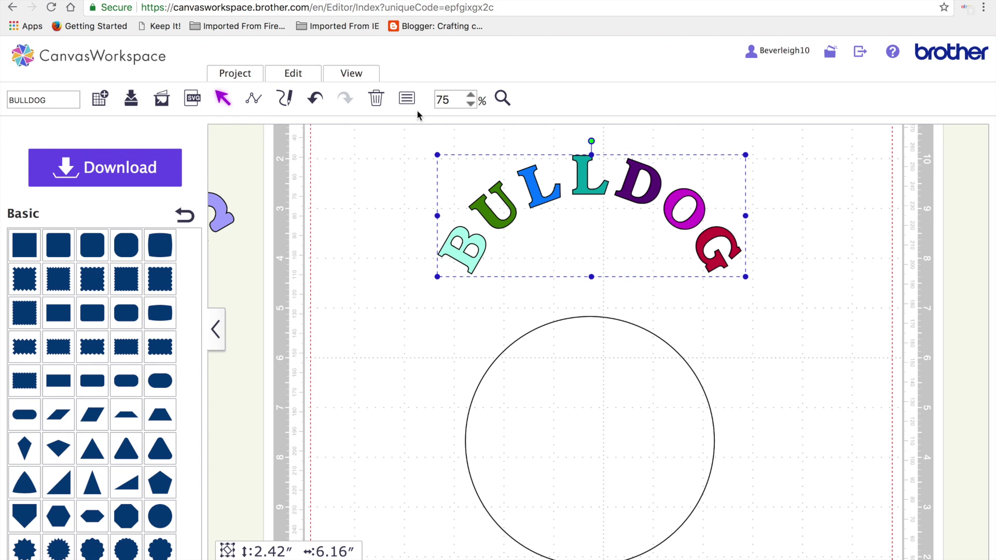
pyautogui.click(293, 73)
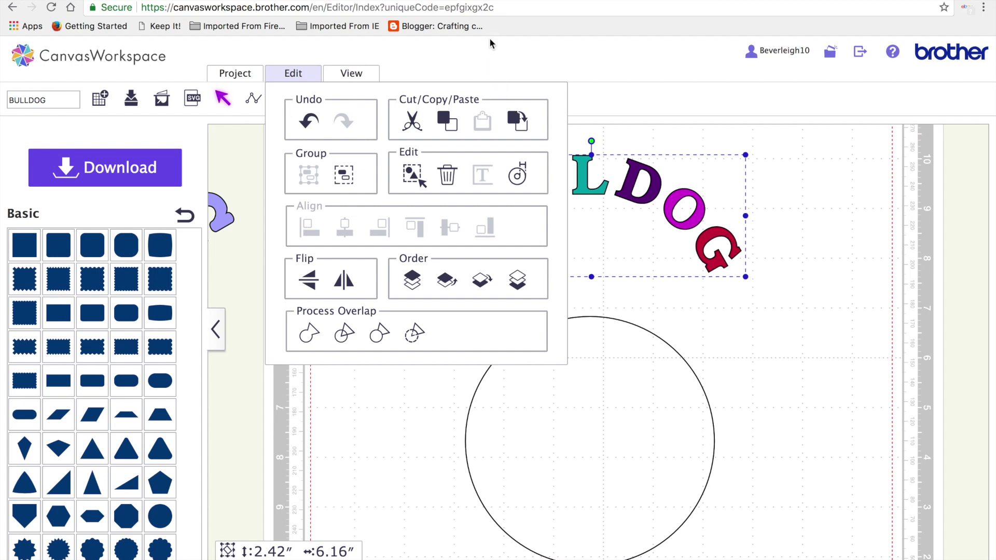
pyautogui.click(637, 130)
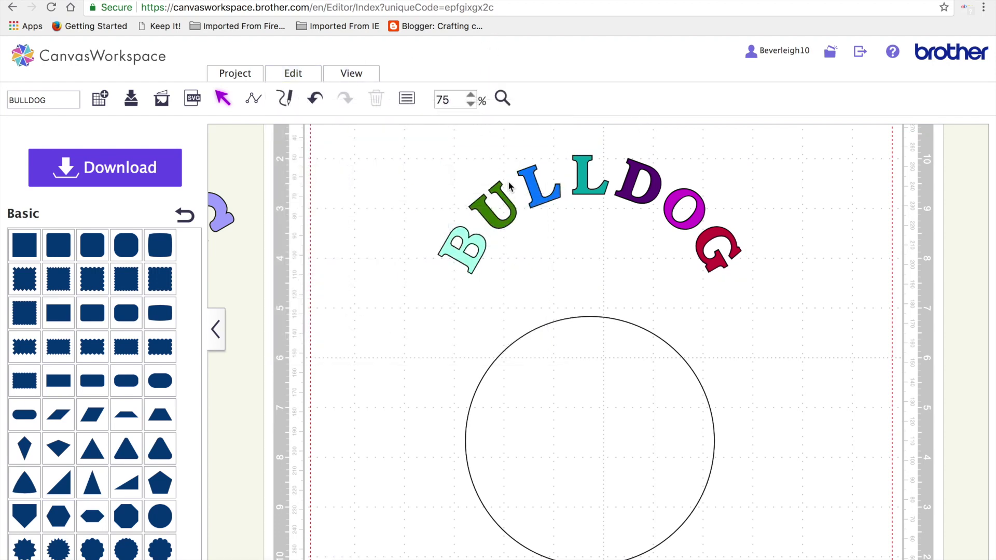
# Reduce the grouped word to 2.38 by 6.09 inches, fill all its letters with orange and deselect it
pyautogui.click(532, 187)
pyautogui.click(407, 98)
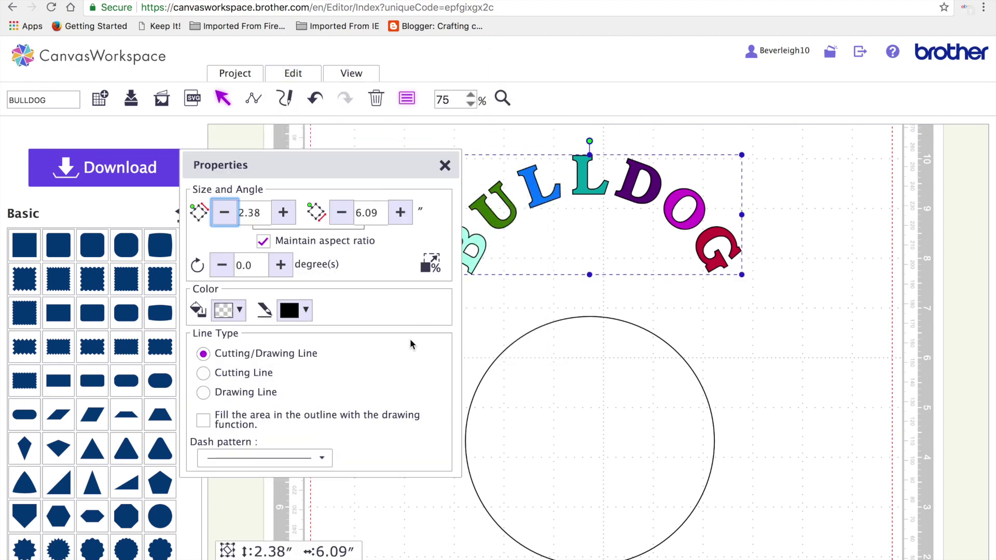
pyautogui.click(243, 309)
pyautogui.click(304, 367)
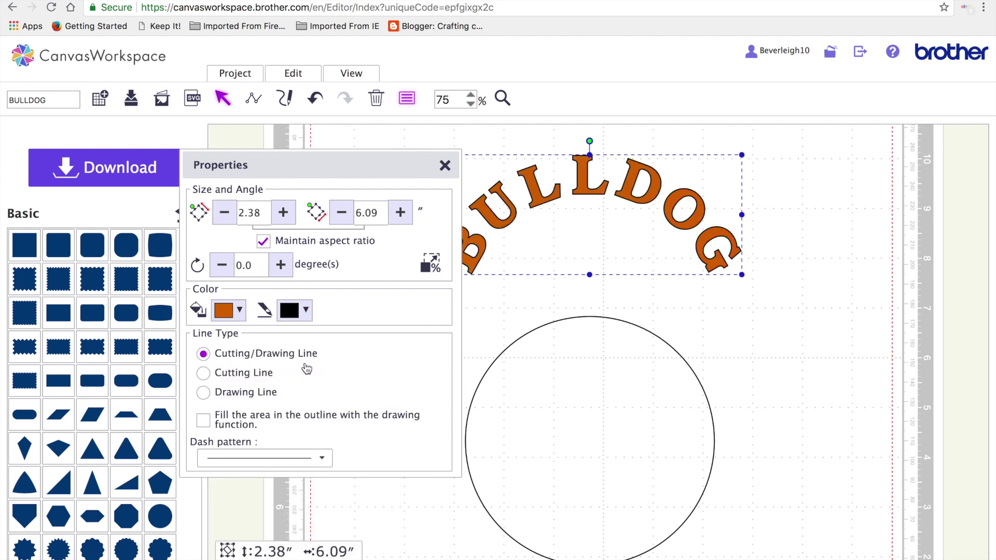
pyautogui.click(527, 293)
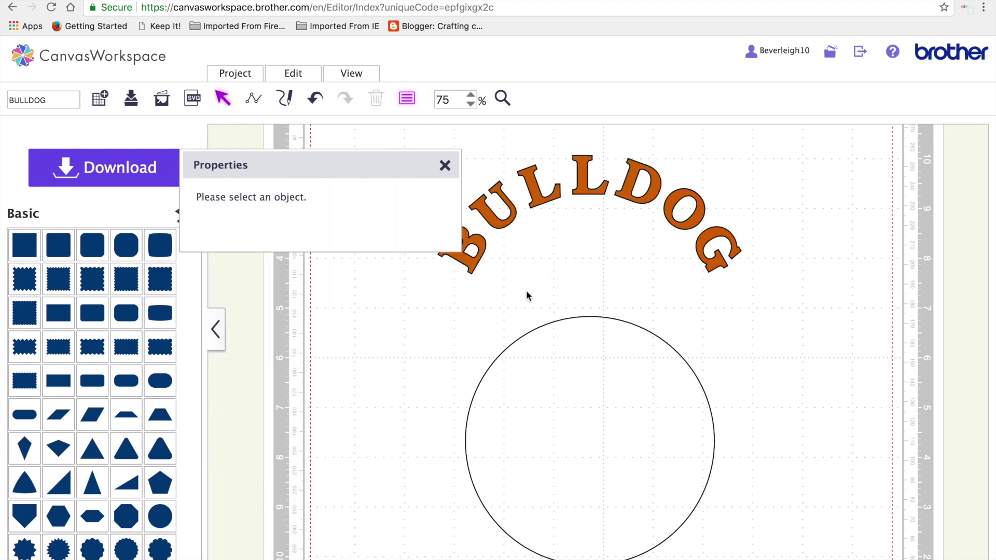